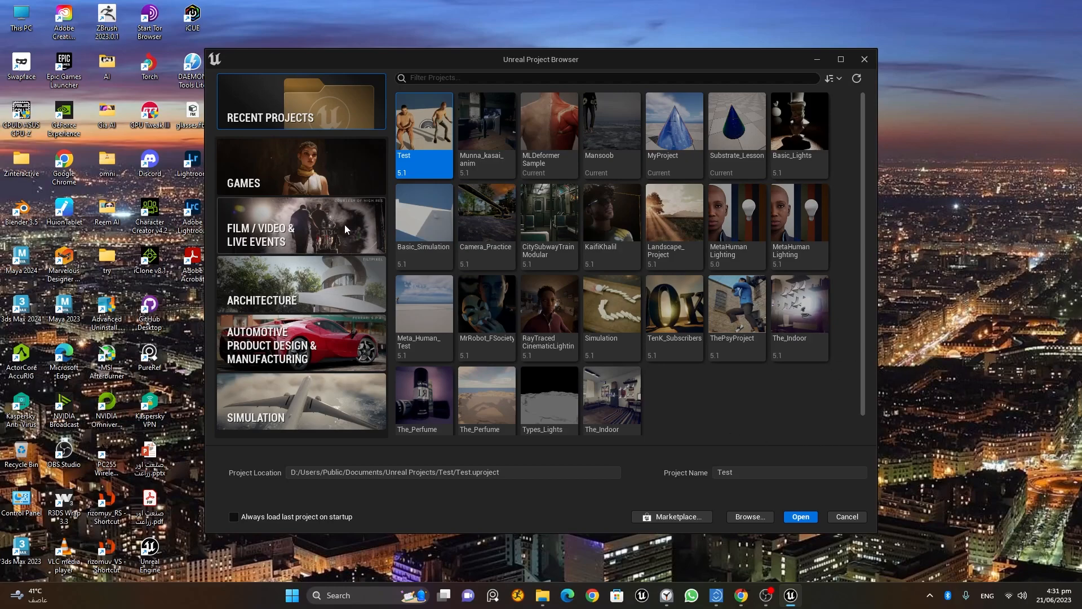
Create a blank Games project named Substrate_chapter with Raytracing enabled, declining to load the incompatible MagicBulletLooks plugin.
{"action": "left_click", "coordinate": [296, 164]}
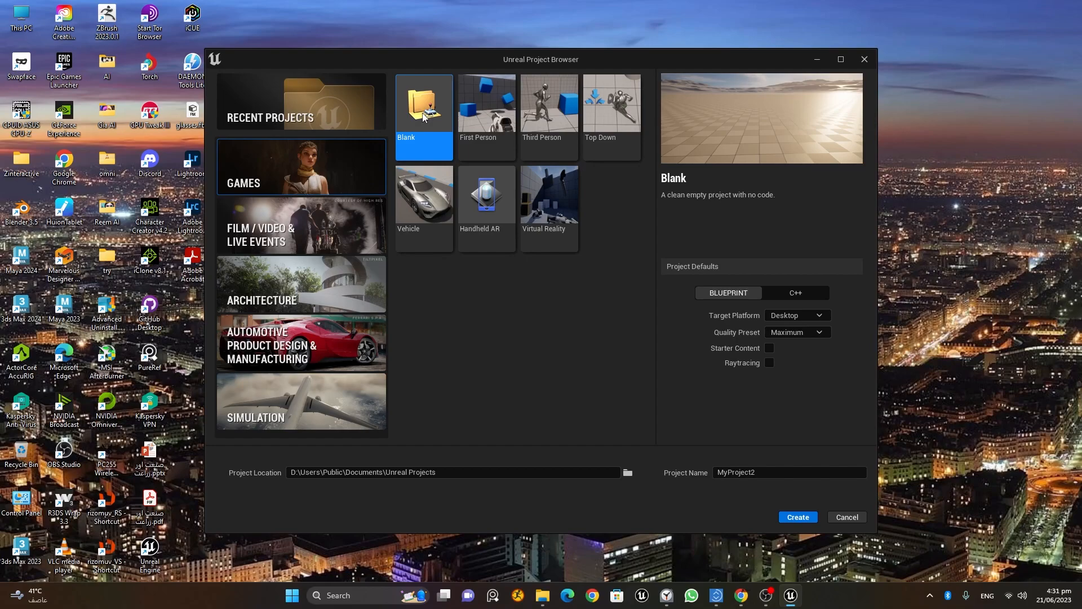
{"action": "left_click", "coordinate": [769, 362]}
{"action": "left_click_drag", "start_coordinate": [821, 472], "coordinate": [649, 469]}
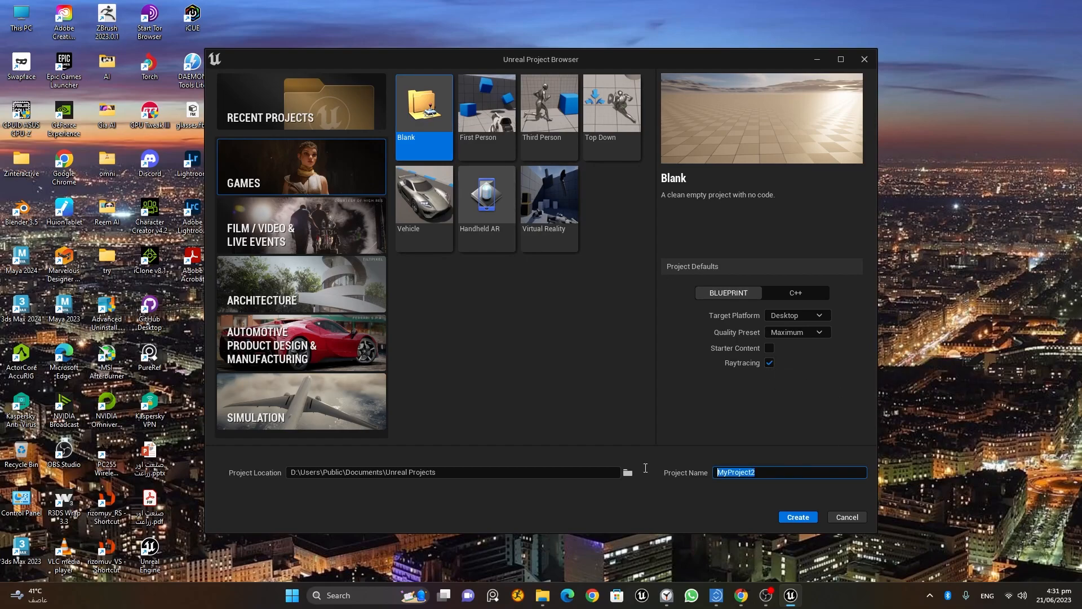
{"action": "type", "text": "Substraet"}
{"action": "key", "text": "BackSpace"}
{"action": "key", "text": "BackSpace"}
{"action": "type", "text": "te_chapte"}
{"action": "left_click", "coordinate": [797, 517]}
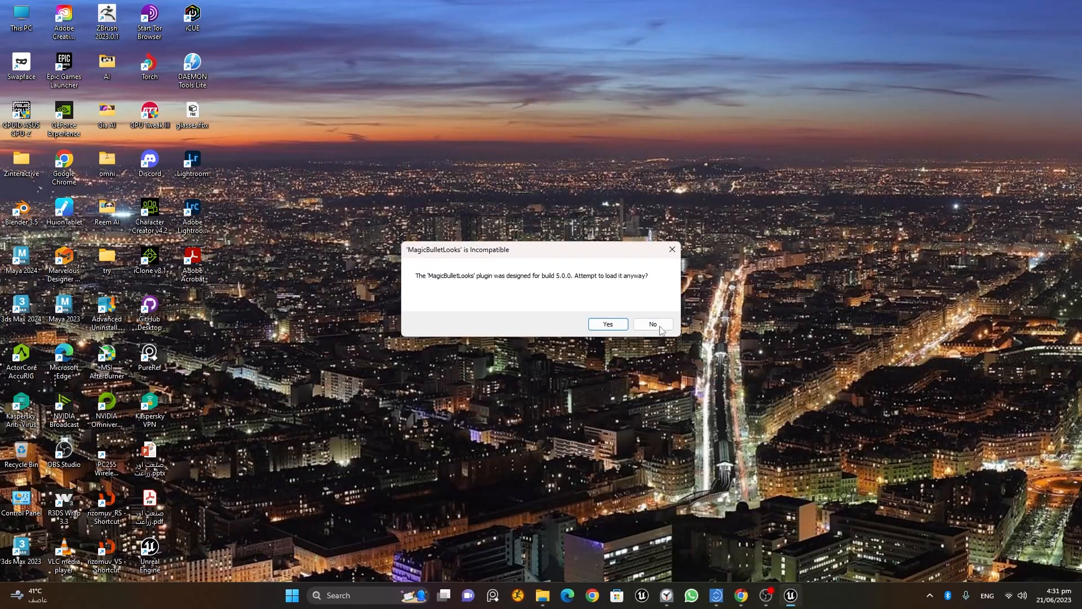
{"action": "left_click", "coordinate": [658, 324]}
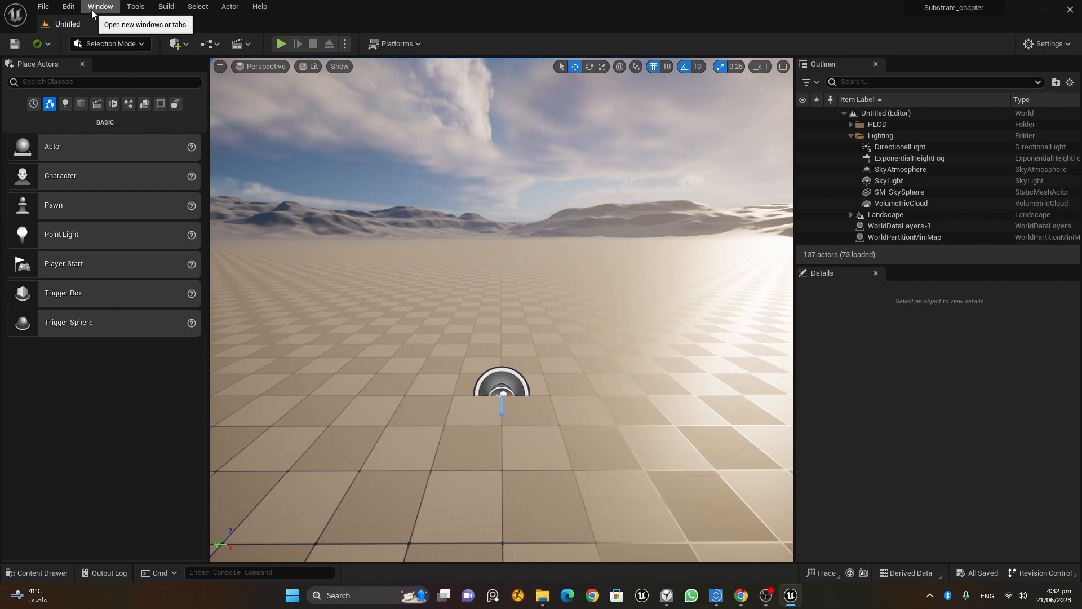
Find the Substrate options in Project Settings and enable Substrate materials (Experimental), accepting the warning.
{"action": "left_click", "coordinate": [68, 7]}
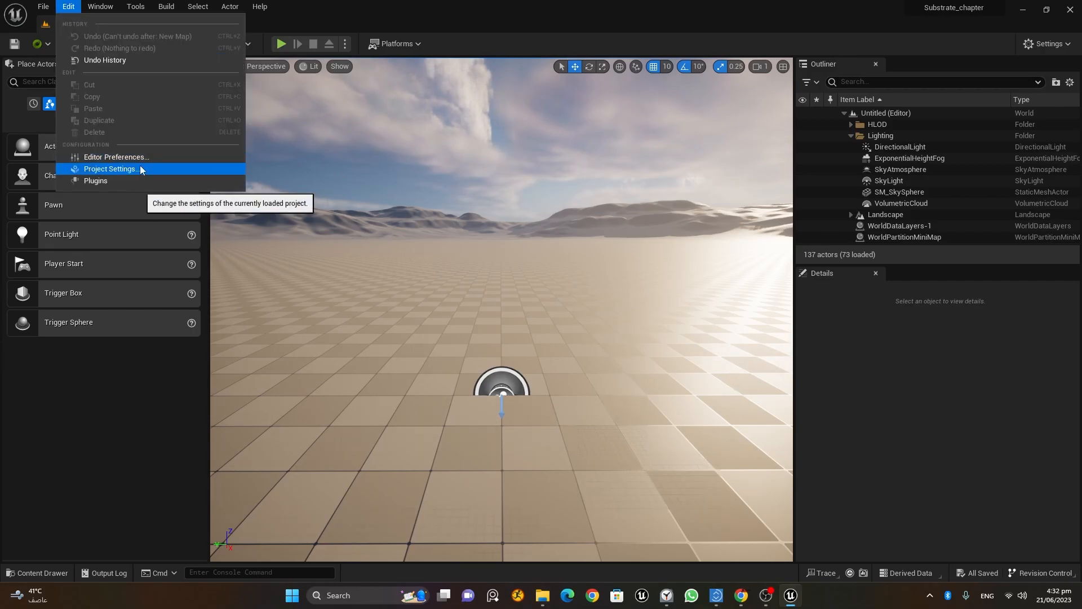
{"action": "left_click", "coordinate": [141, 169]}
{"action": "left_click", "coordinate": [265, 49]}
{"action": "type", "text": "sub"}
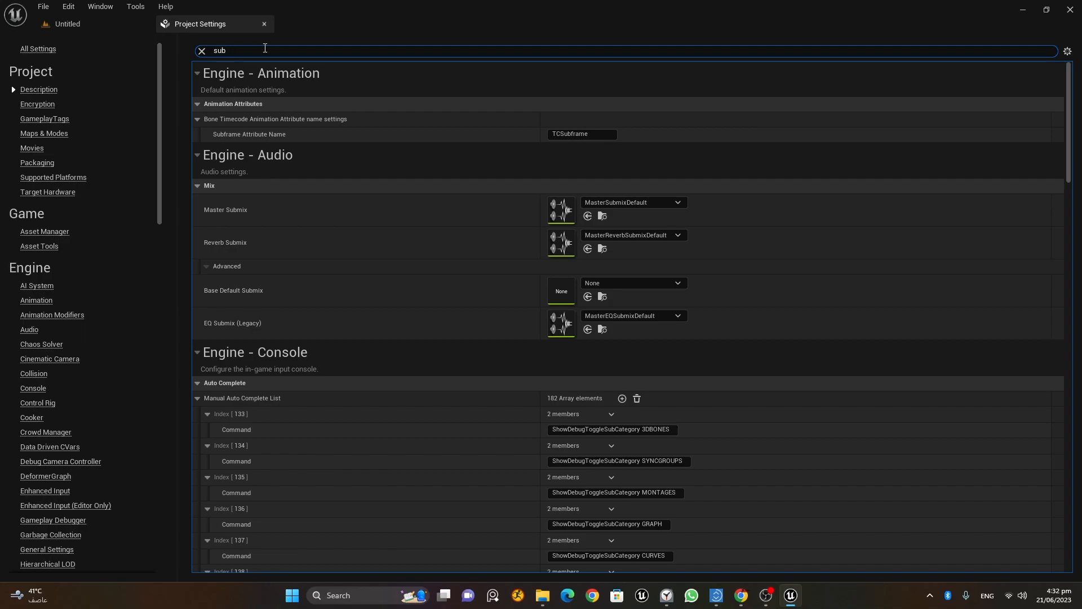
{"action": "type", "text": "stra"}
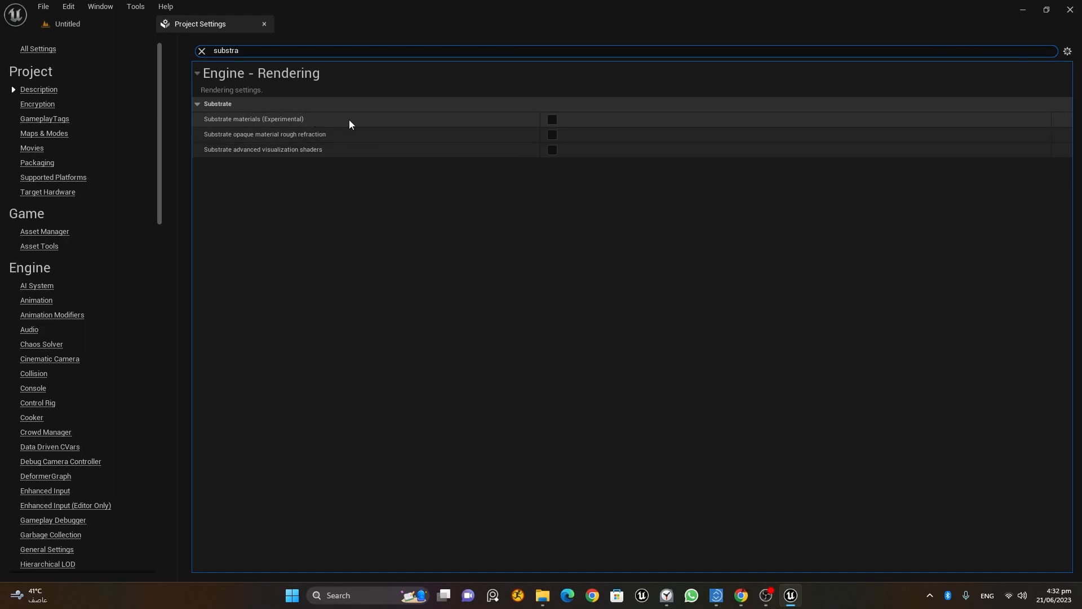
{"action": "left_click", "coordinate": [553, 120]}
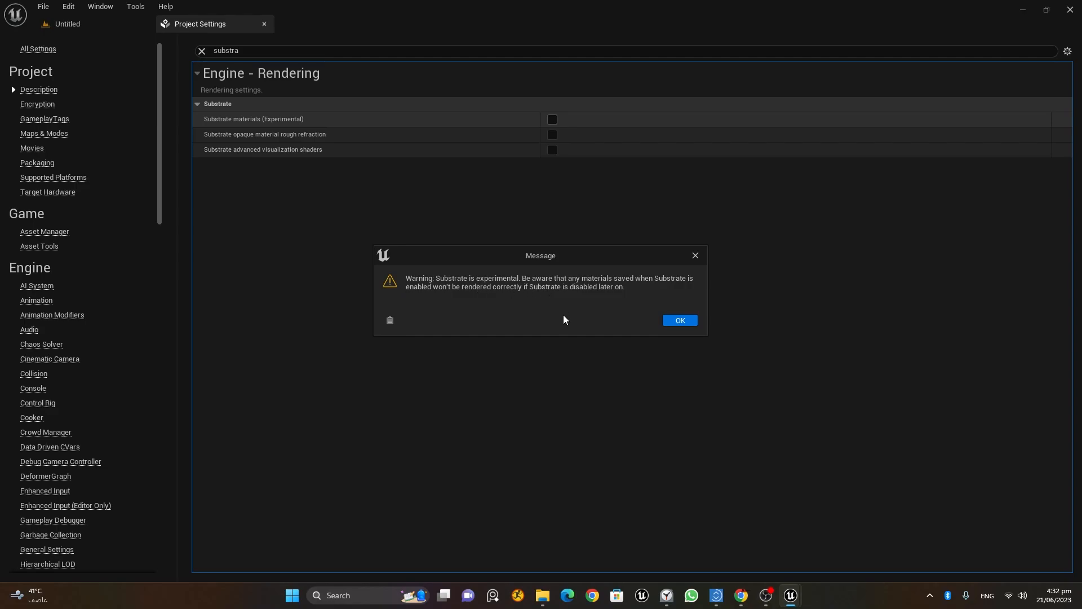
{"action": "left_click", "coordinate": [684, 319]}
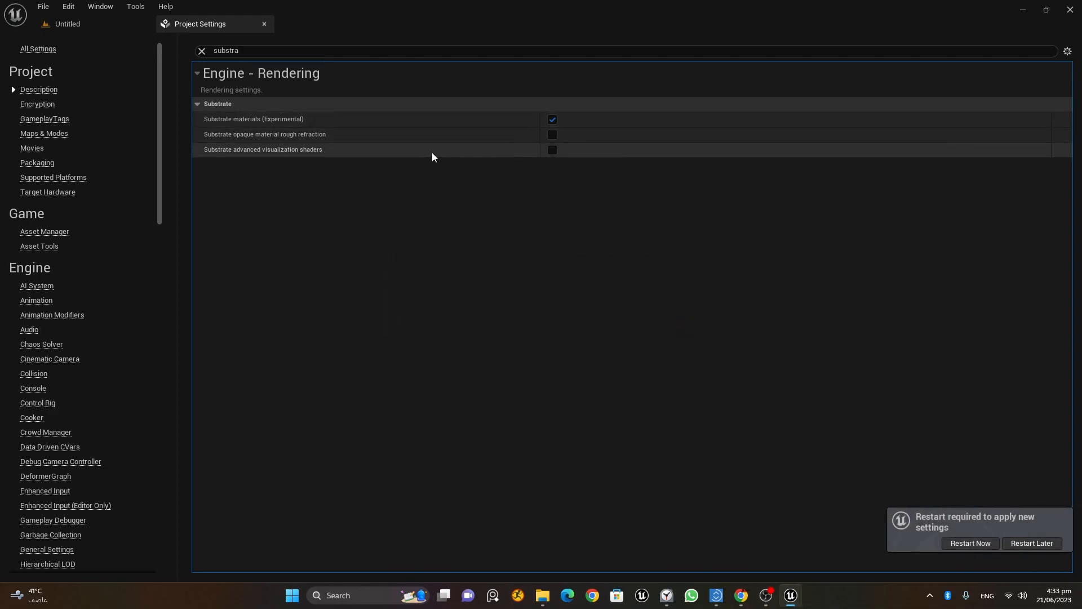
Enable Substrate opaque material rough refraction and advanced visualization shaders, and restart the editor to apply the settings.
{"action": "left_click", "coordinate": [552, 135]}
{"action": "left_click", "coordinate": [552, 150]}
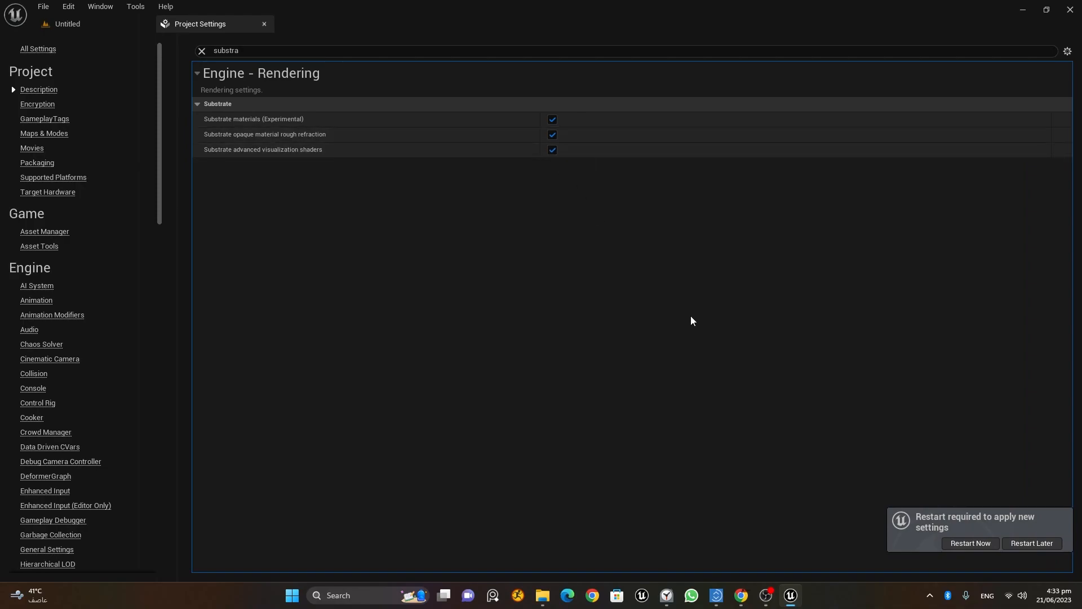
{"action": "left_click", "coordinate": [976, 546]}
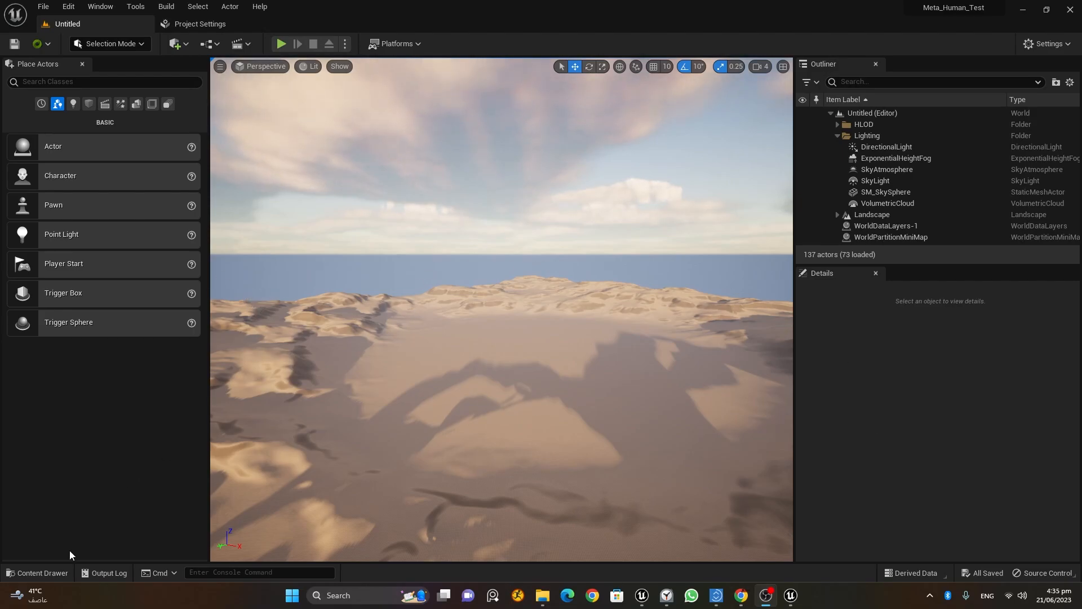
Create a material named current_material in the Levels folder of the Meta_Human_Test project.
{"action": "left_click", "coordinate": [50, 572]}
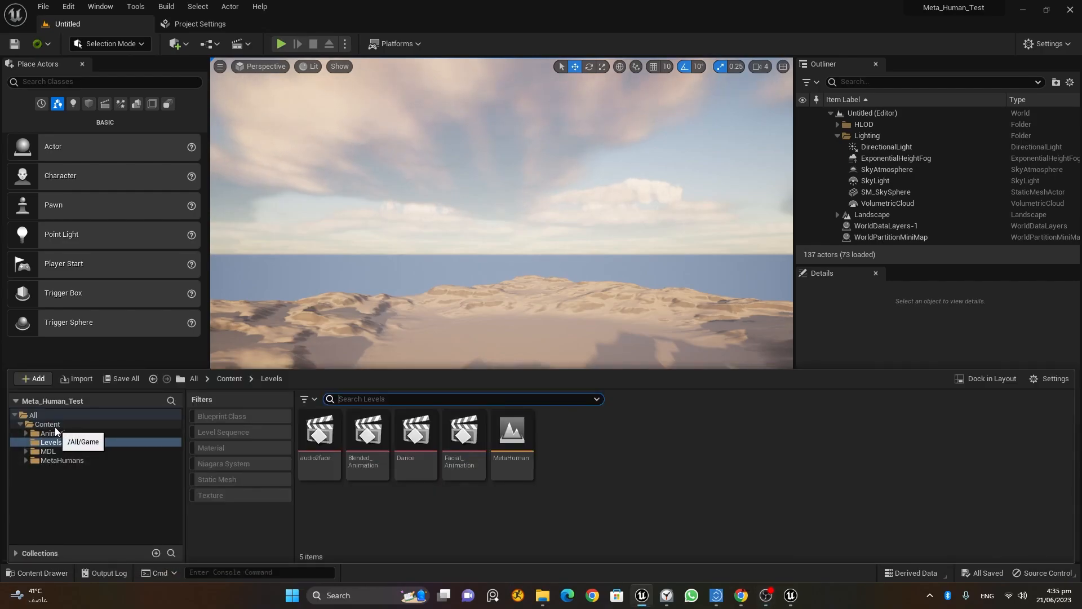
{"action": "right_click", "coordinate": [584, 446]}
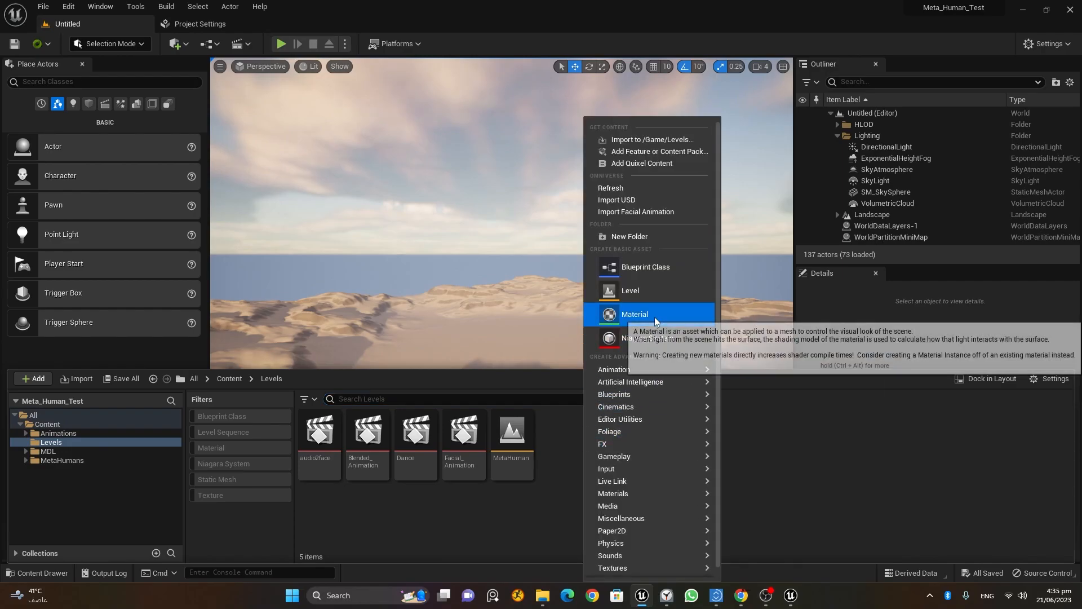
{"action": "left_click", "coordinate": [654, 314]}
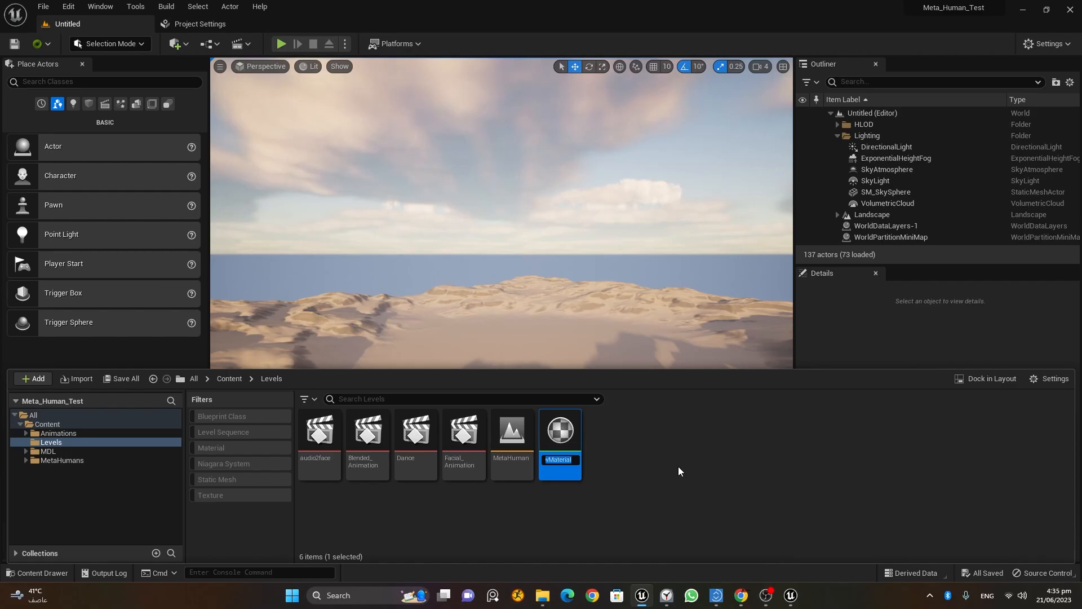
{"action": "type", "text": "cur"}
{"action": "type", "text": "_material"}
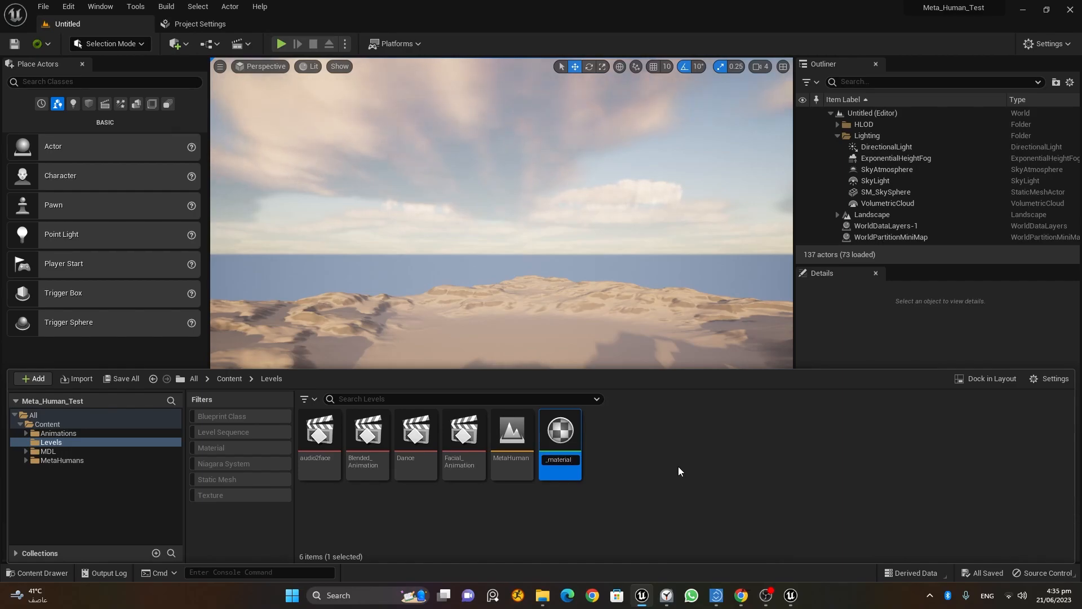
{"action": "key", "text": "Return"}
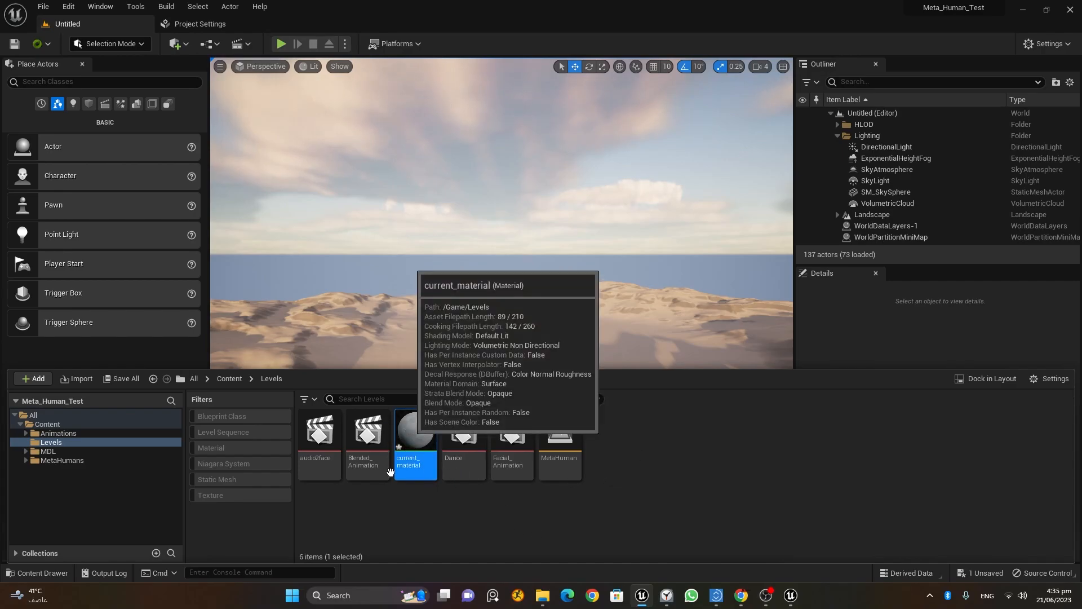
Open current_material in a material editor docked in the main window, close Project Settings and inspect the material's standard inputs.
{"action": "double_click", "coordinate": [419, 448]}
{"action": "left_click_drag", "start_coordinate": [502, 94], "coordinate": [171, 26]}
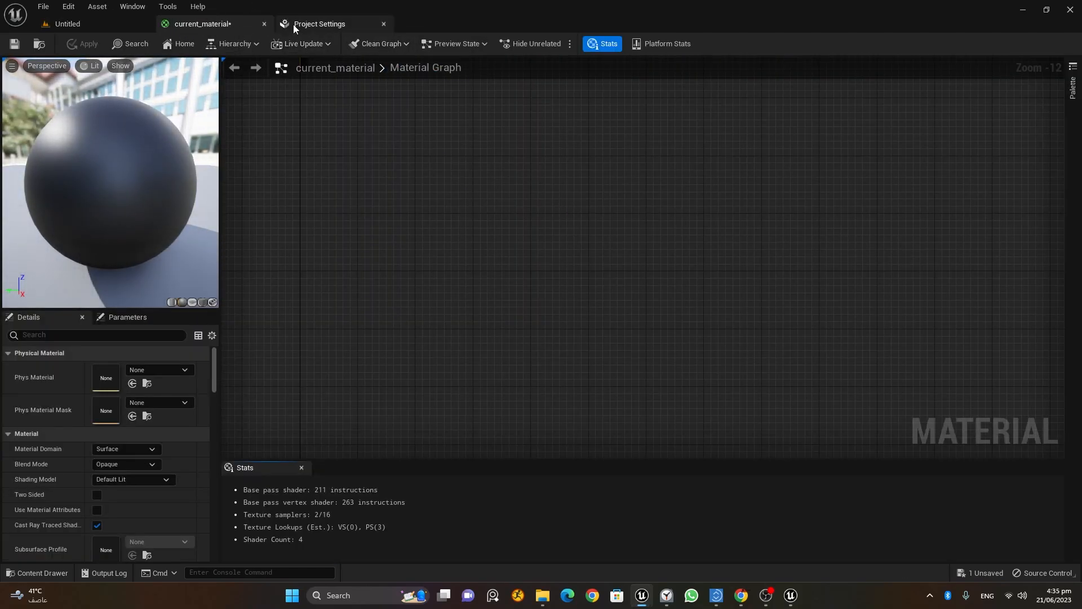
{"action": "left_click", "coordinate": [384, 25]}
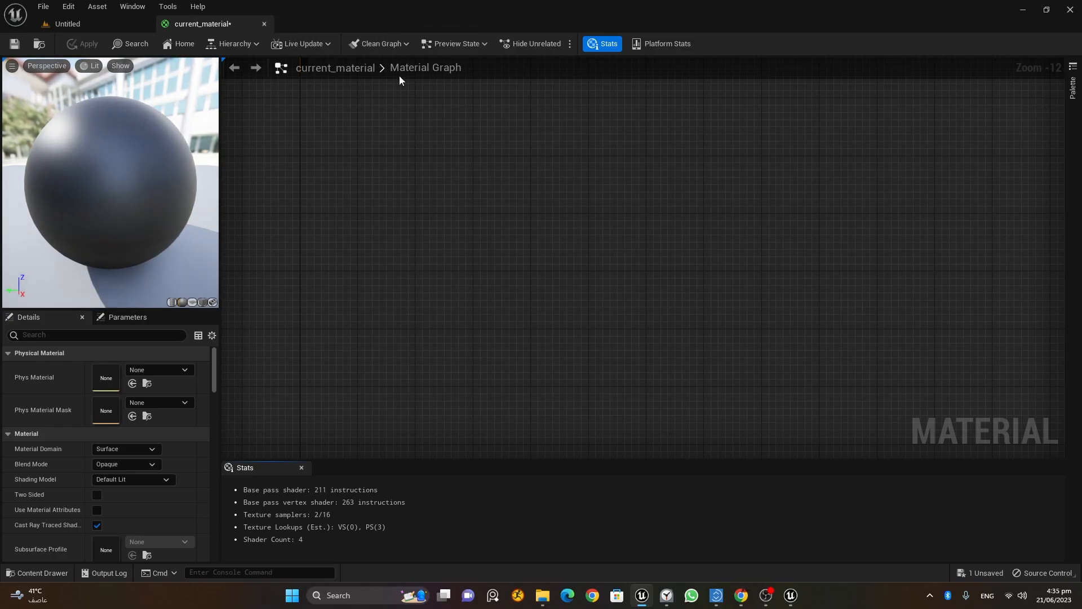
{"action": "scroll", "coordinate": [505, 293], "scroll_direction": "up", "scroll_amount": 10}
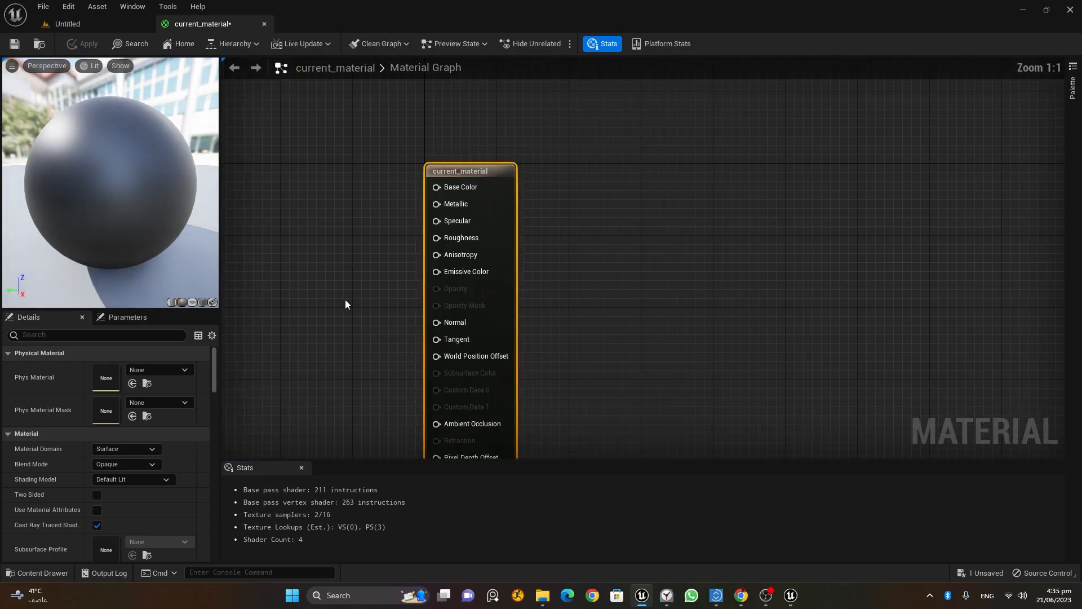
{"action": "right_click_drag", "start_coordinate": [645, 226], "coordinate": [722, 173]}
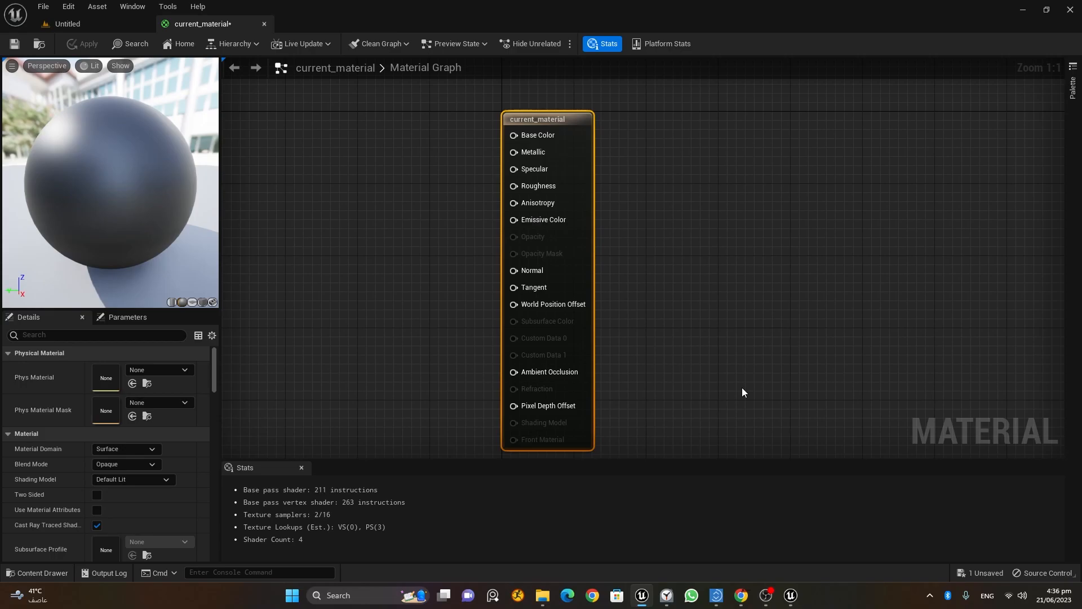
{"action": "right_click_drag", "start_coordinate": [718, 345], "coordinate": [728, 336]}
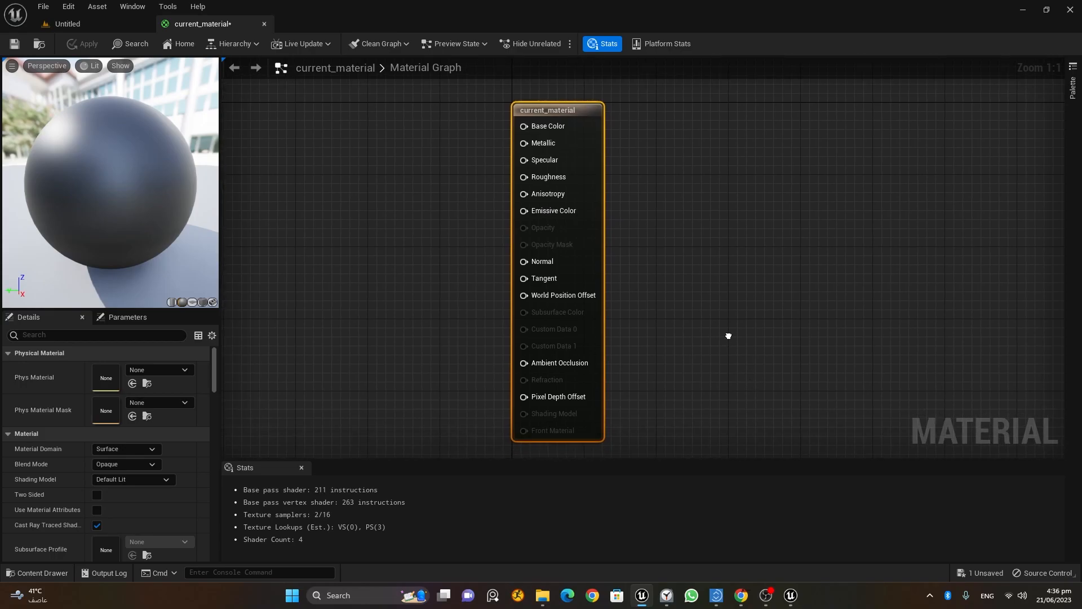
Switch to the Substrate_chapter project and create a folder named Materials inside Content.
{"action": "left_click", "coordinate": [792, 596]}
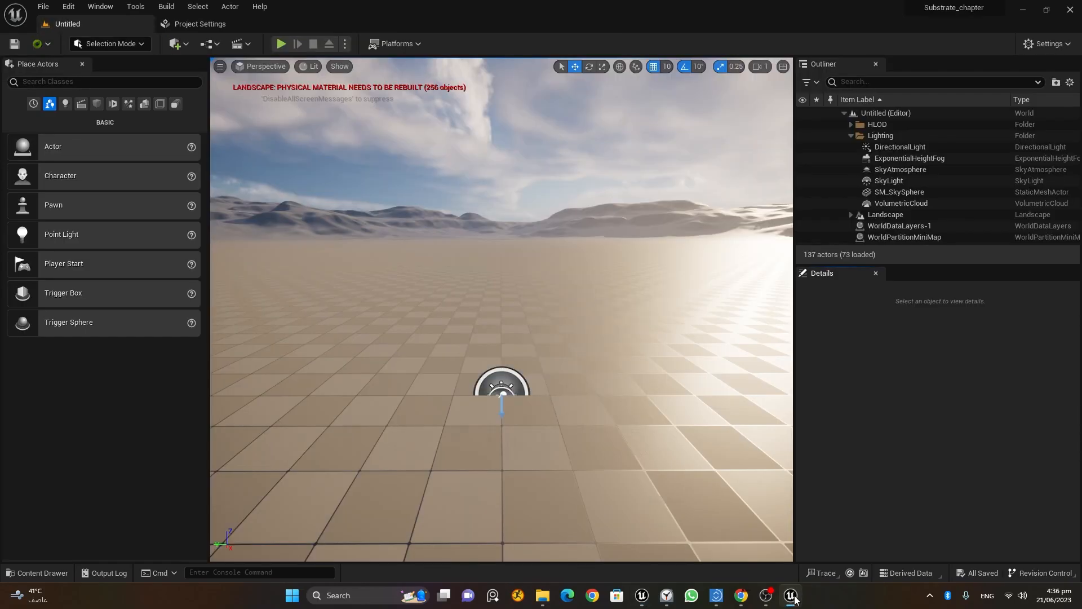
{"action": "left_click", "coordinate": [49, 574]}
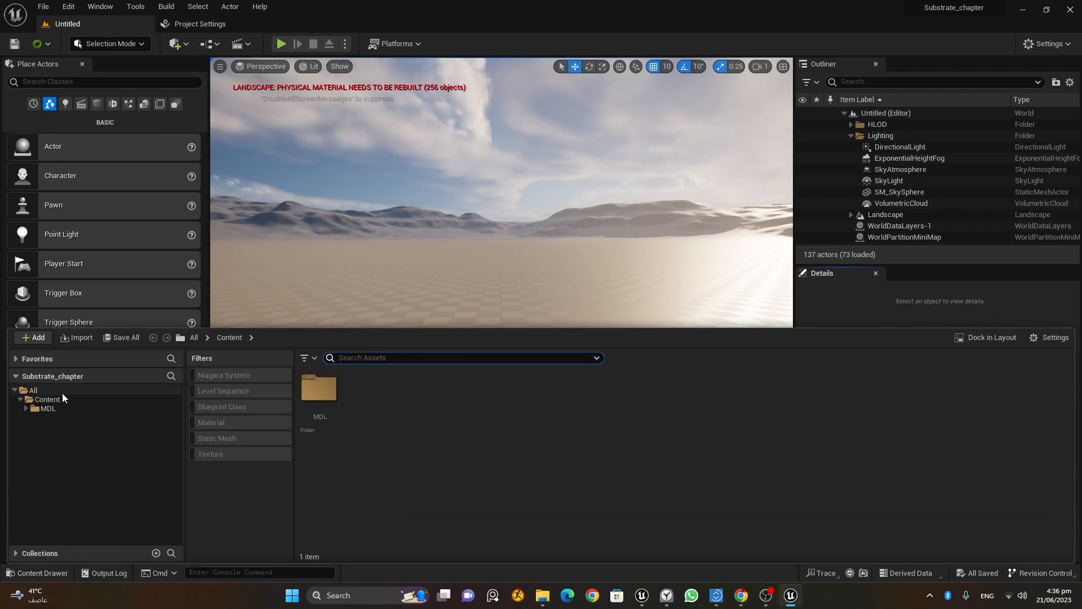
{"action": "left_click", "coordinate": [57, 391]}
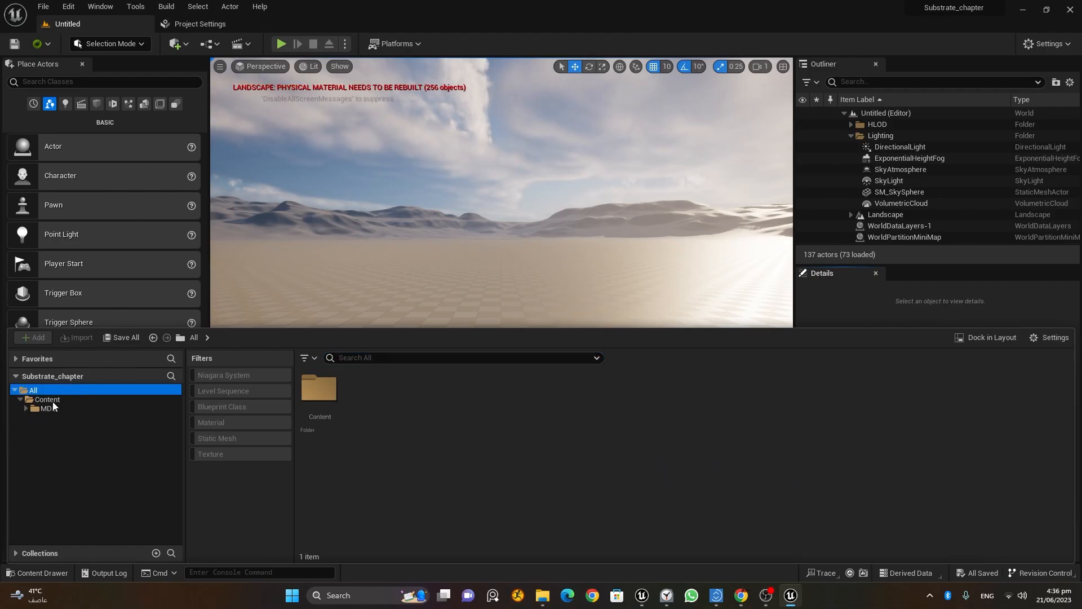
{"action": "left_click", "coordinate": [47, 399]}
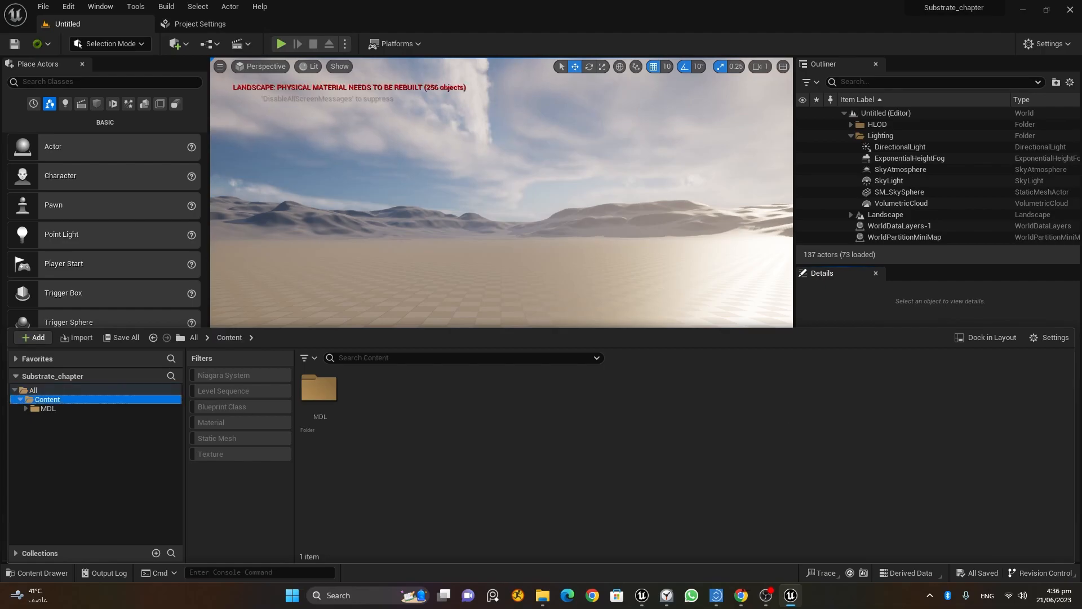
{"action": "right_click", "coordinate": [90, 399]}
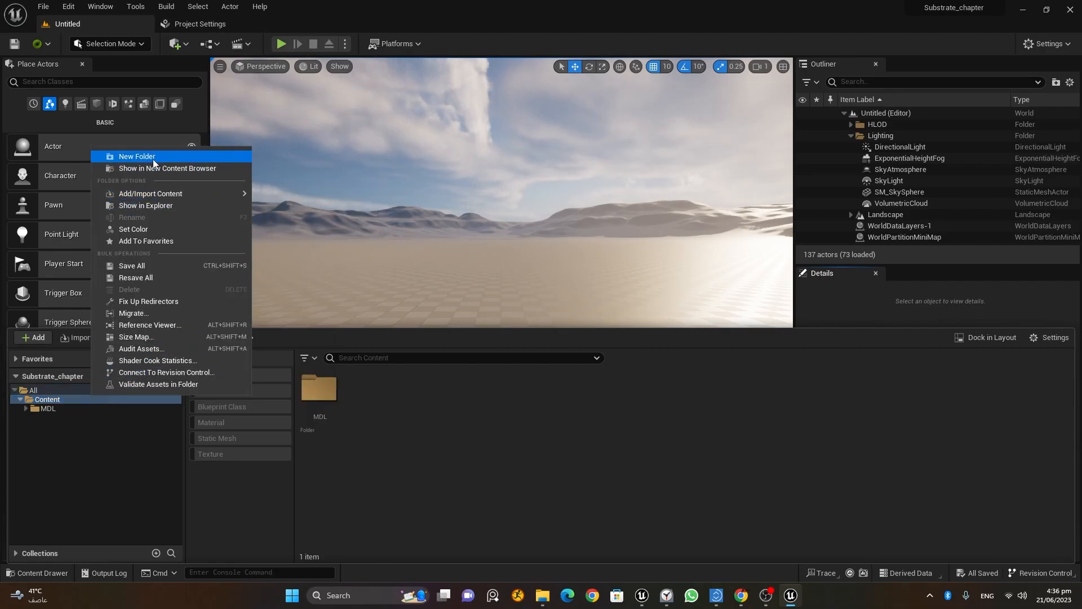
{"action": "left_click", "coordinate": [118, 151]}
{"action": "type", "text": "Materials"}
{"action": "key", "text": "Return"}
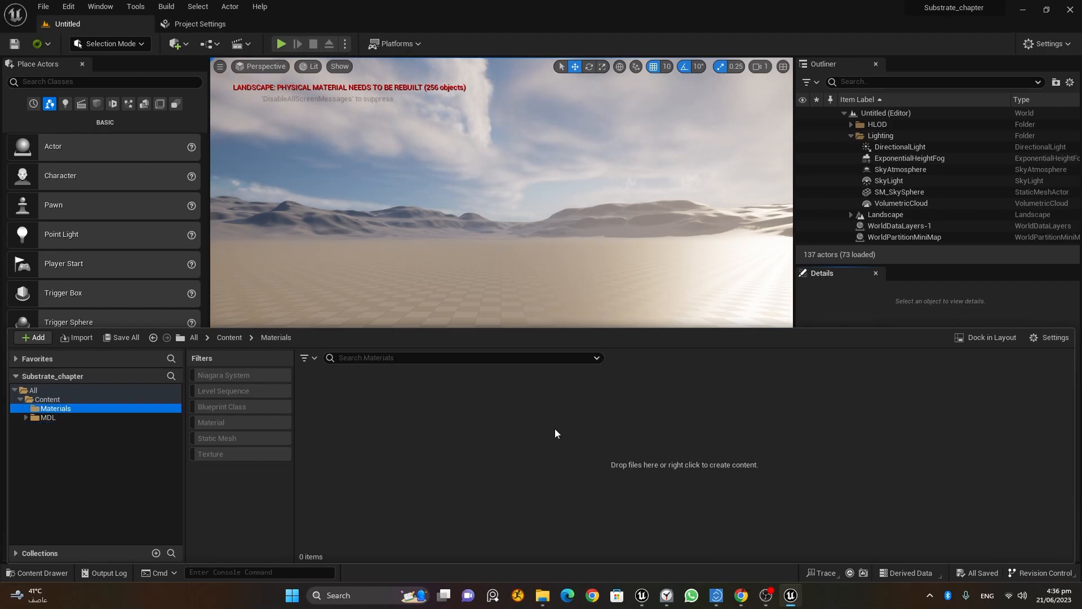
Create a material named Substrate in the Materials folder.
{"action": "right_click", "coordinate": [418, 422]}
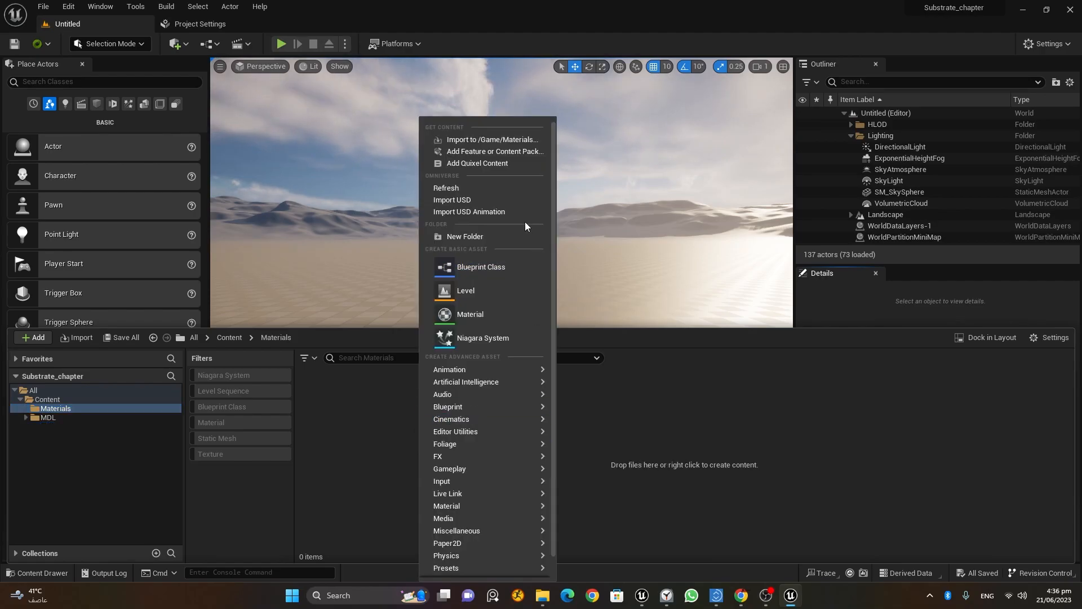
{"action": "left_click", "coordinate": [496, 316]}
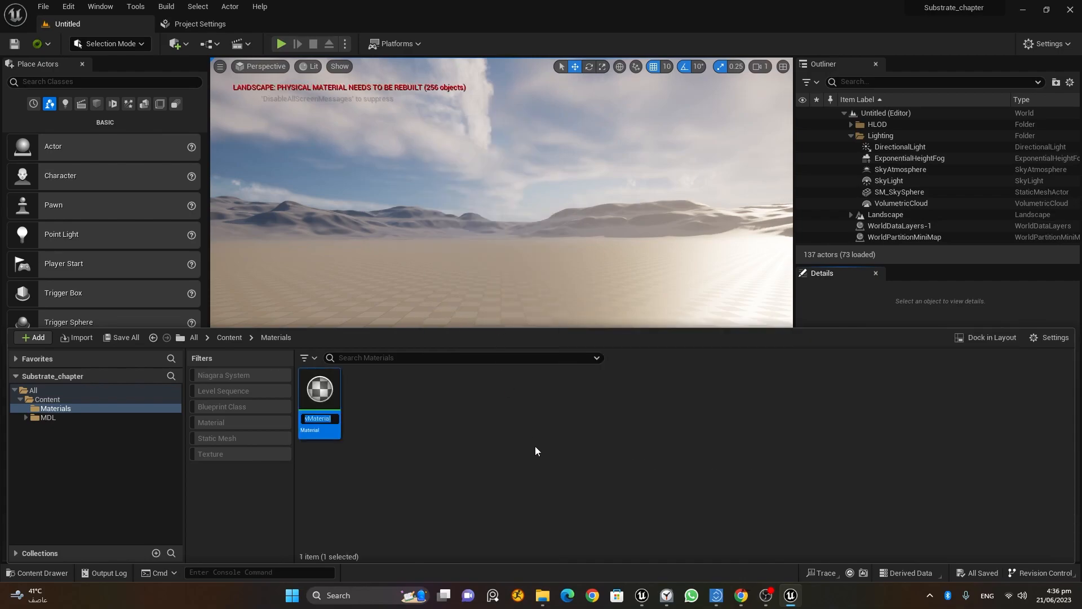
{"action": "type", "text": "Substrate"}
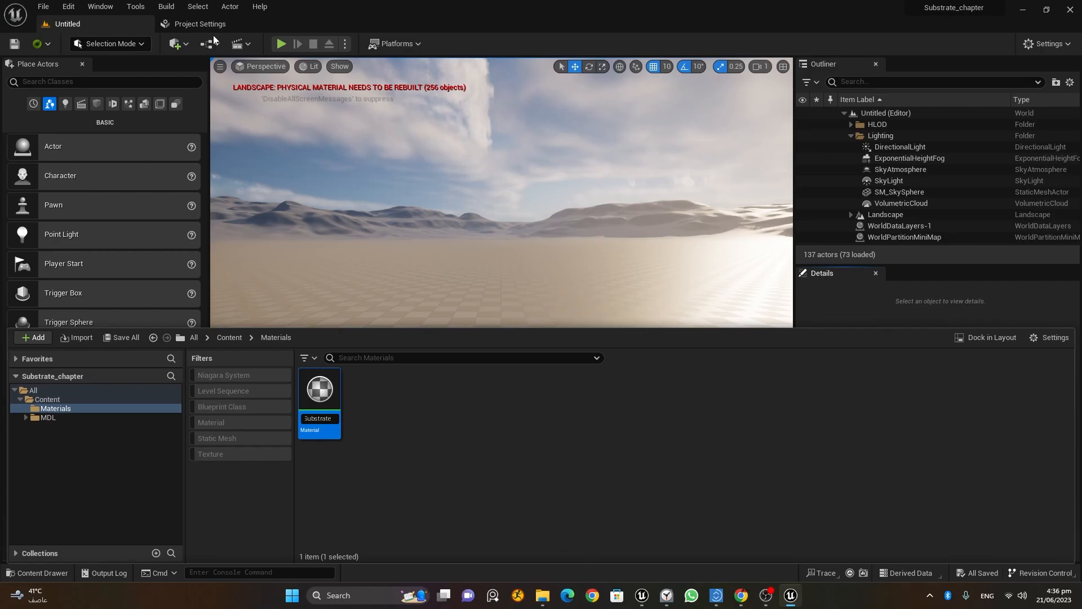
{"action": "key", "text": "Return"}
Open the Substrate material for editing, close Project Settings and move the Substrate Slab BSDF node slightly up in the graph.
{"action": "key", "text": "Return"}
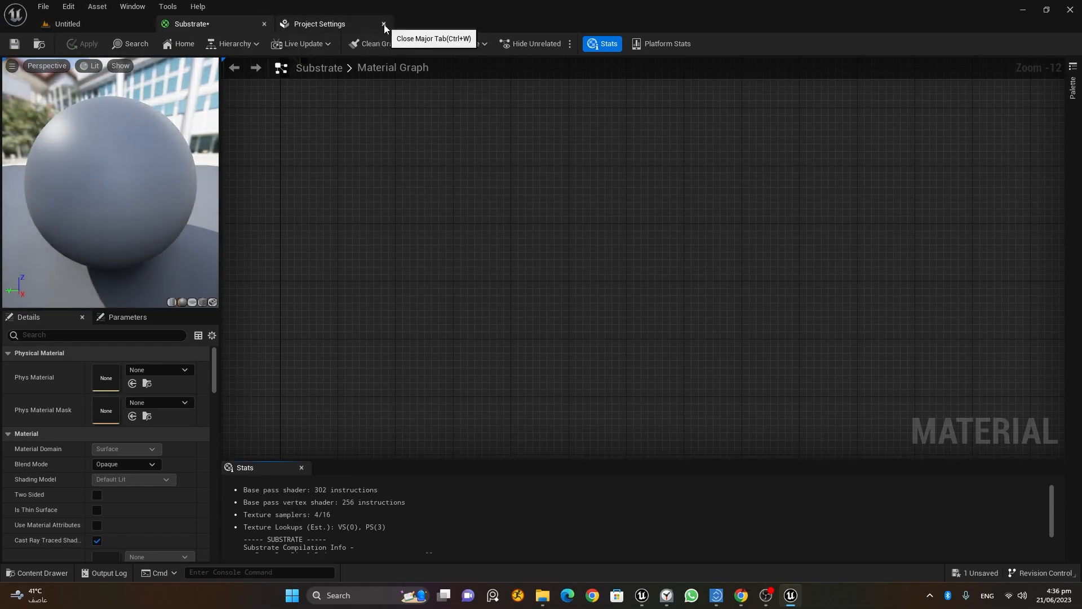
{"action": "left_click", "coordinate": [384, 24]}
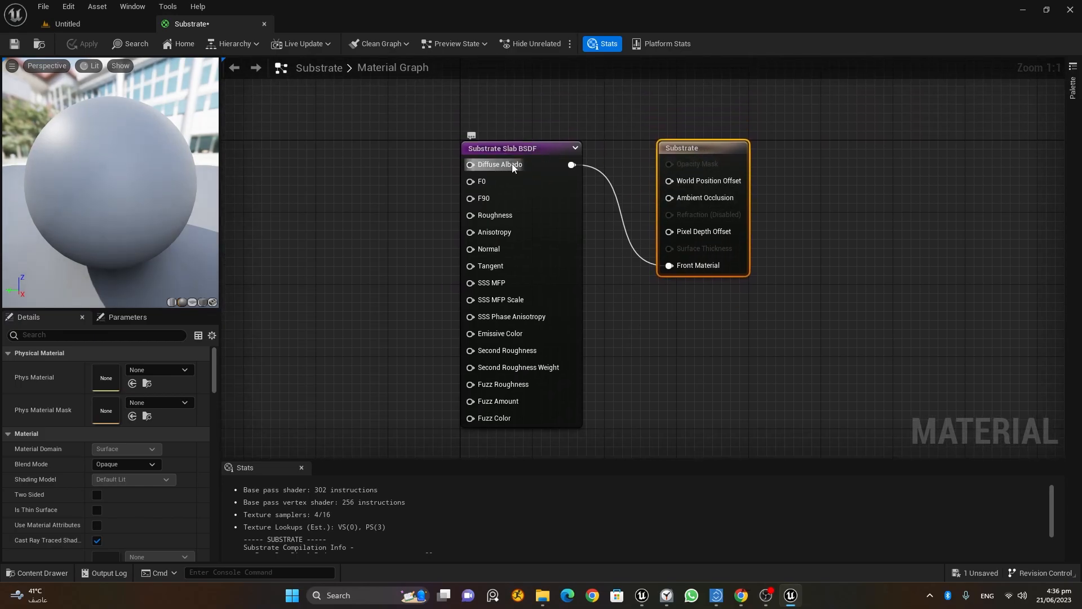
{"action": "mouse_move", "coordinate": [509, 168]}
{"action": "mouse_move", "coordinate": [486, 187]}
{"action": "left_click_drag", "start_coordinate": [535, 152], "coordinate": [526, 144]}
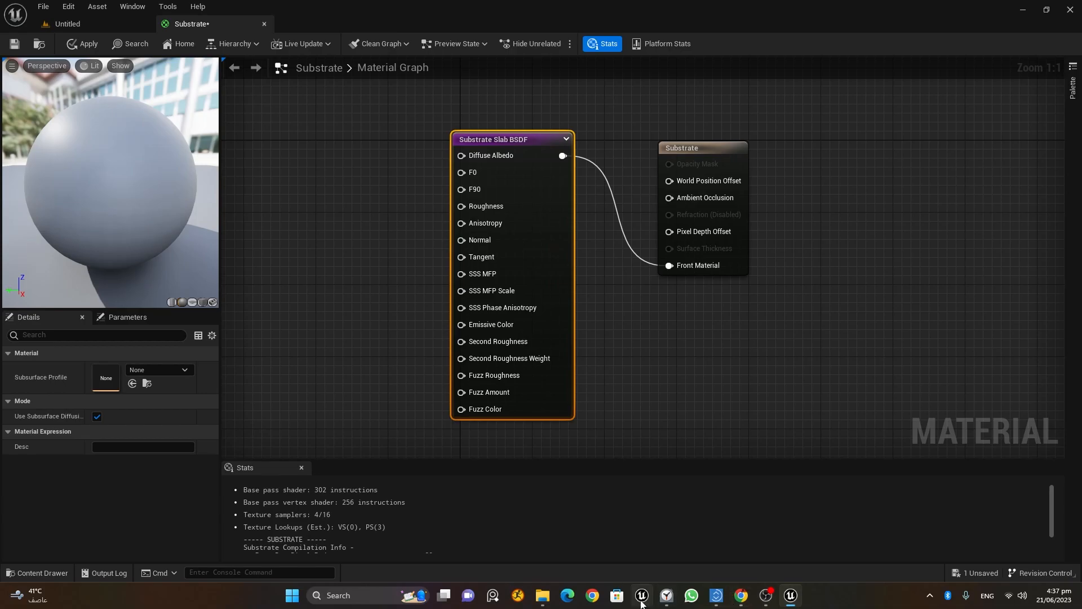
Switch to the Meta_Human_Test project and examine the Material, Nanite and Translucency properties of current_material.
{"action": "mouse_move", "coordinate": [642, 602]}
{"action": "left_click", "coordinate": [653, 555]}
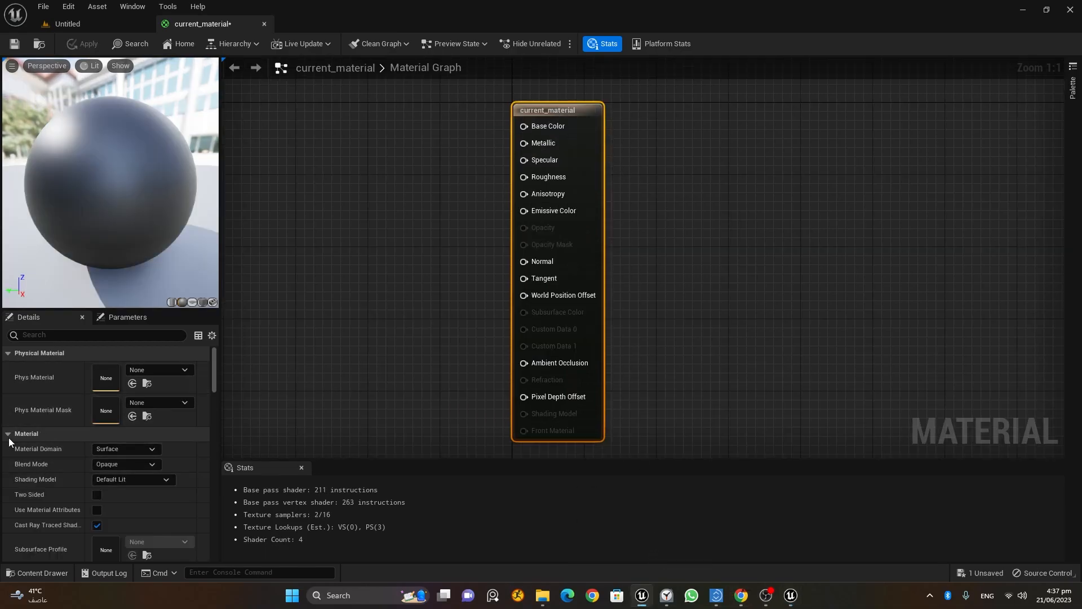
{"action": "scroll", "coordinate": [102, 477], "scroll_direction": "down", "scroll_amount": 10}
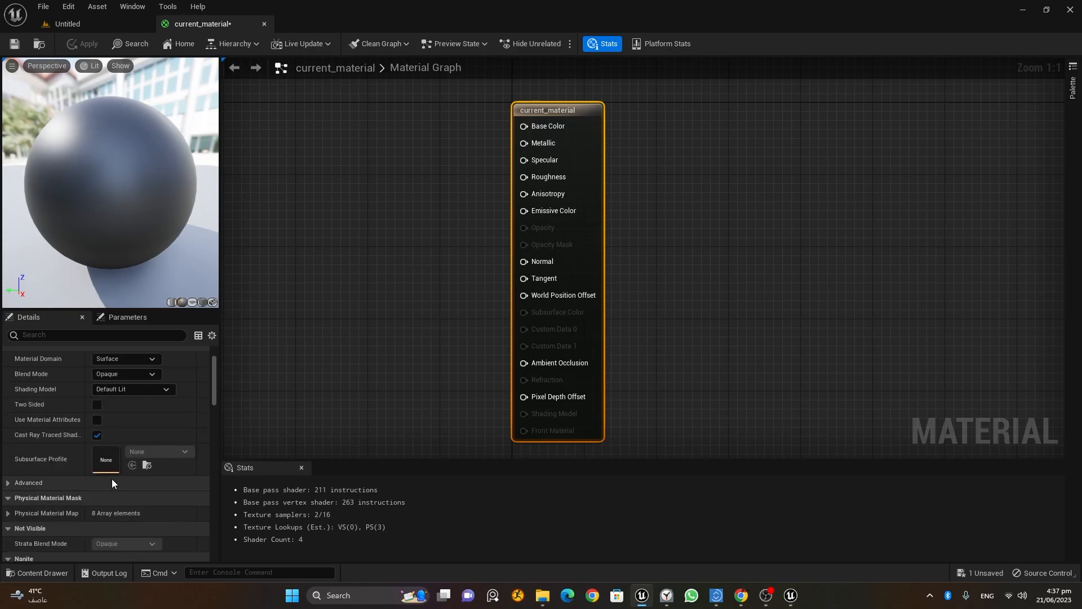
{"action": "scroll", "coordinate": [135, 524], "scroll_direction": "down", "scroll_amount": 4}
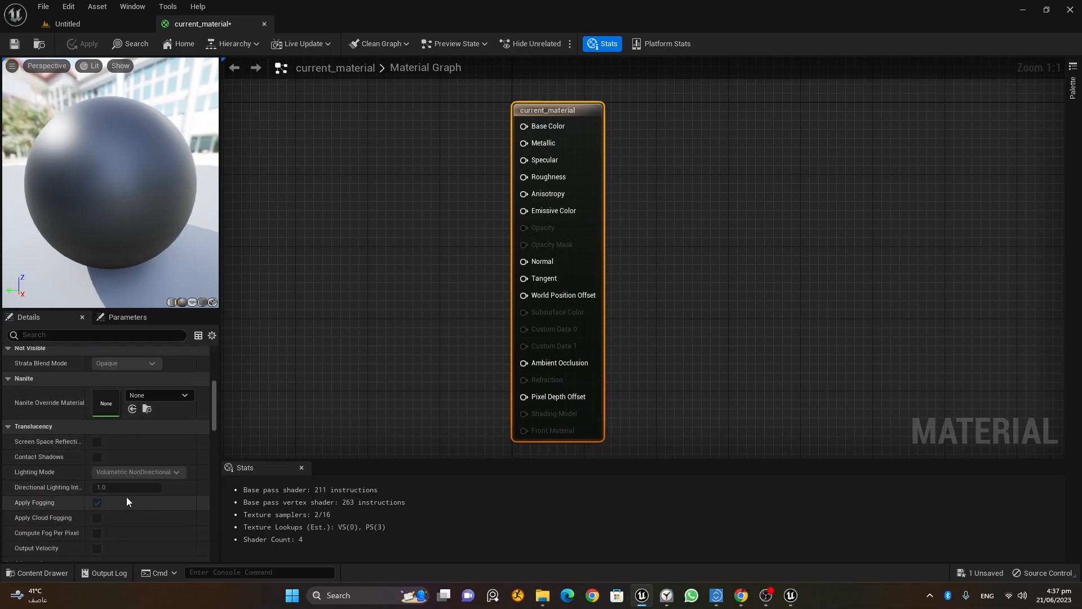
{"action": "scroll", "coordinate": [153, 486], "scroll_direction": "up", "scroll_amount": 8}
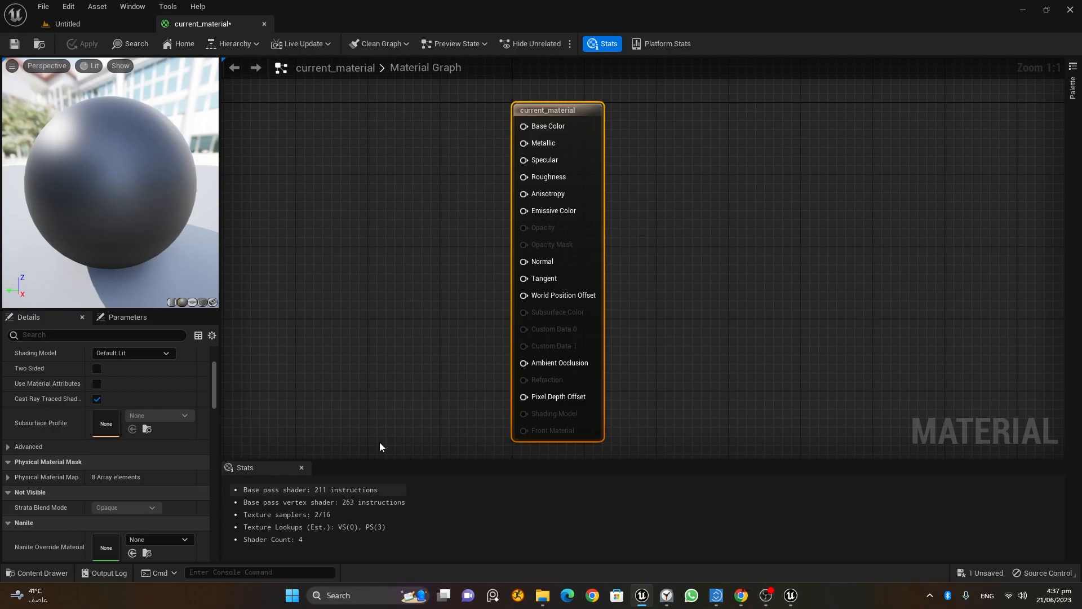
{"action": "scroll", "coordinate": [101, 488], "scroll_direction": "up", "scroll_amount": 5}
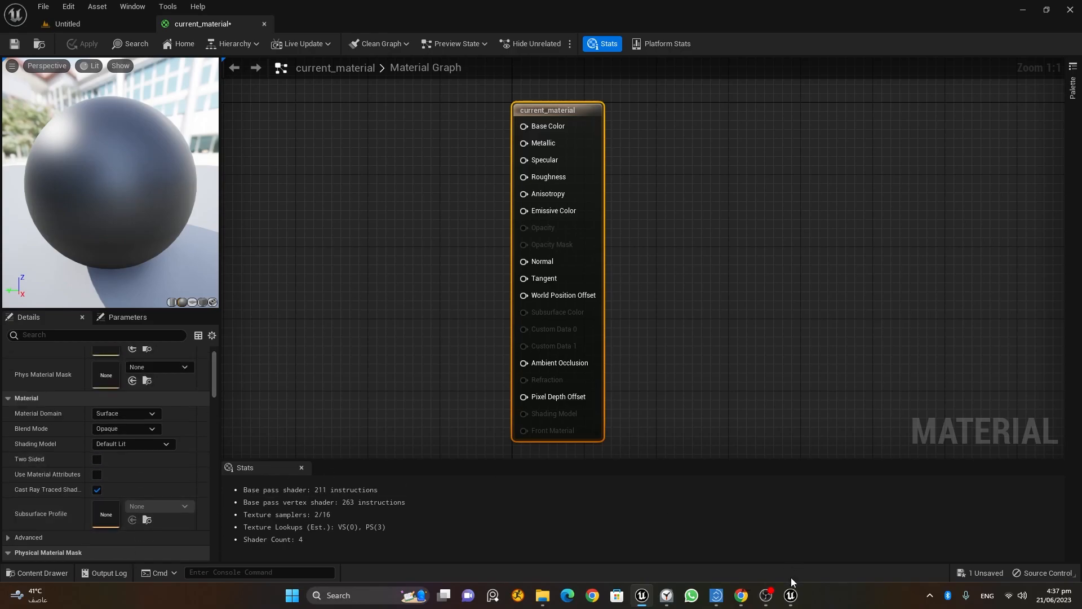
Switch back to the Substrate_chapter project, move the Substrate Slab BSDF node slightly up and the Substrate result node a little farther from it.
{"action": "mouse_move", "coordinate": [793, 601]}
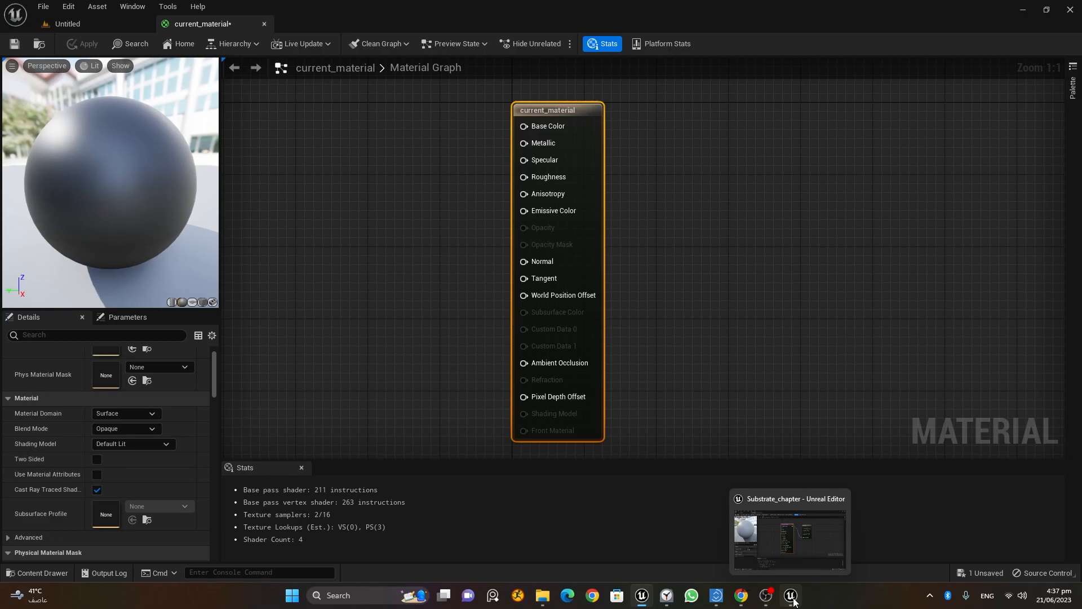
{"action": "left_click", "coordinate": [793, 600]}
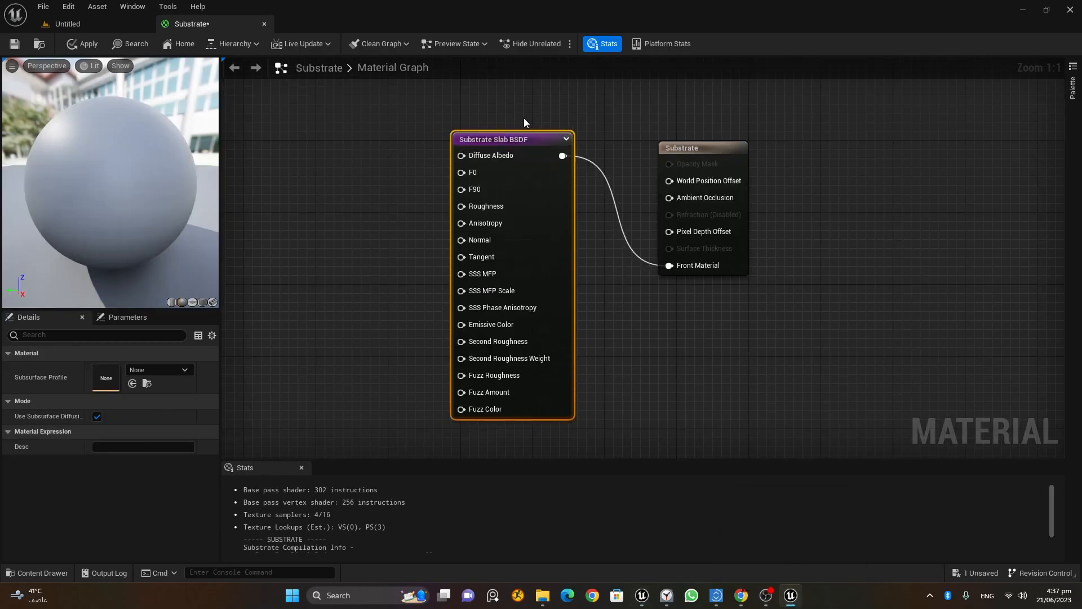
{"action": "mouse_move", "coordinate": [534, 139]}
{"action": "left_mouse_down"}
{"action": "mouse_move", "coordinate": [551, 130]}
{"action": "mouse_move", "coordinate": [534, 130]}
{"action": "left_mouse_up"}
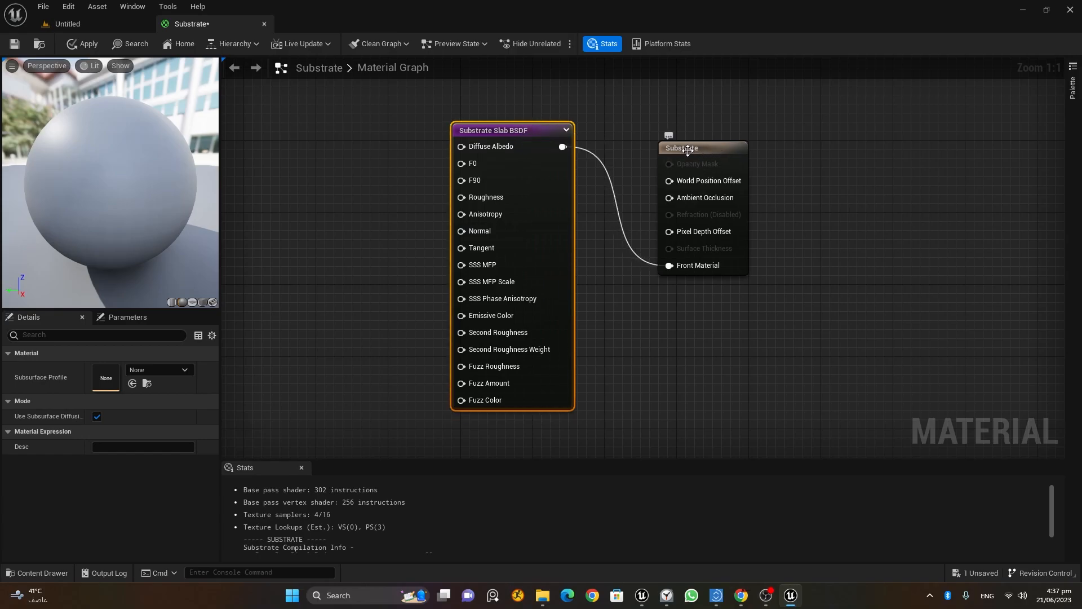
{"action": "mouse_move", "coordinate": [688, 148]}
{"action": "left_mouse_down"}
{"action": "mouse_move", "coordinate": [697, 121]}
{"action": "mouse_move", "coordinate": [697, 146]}
{"action": "left_mouse_up"}
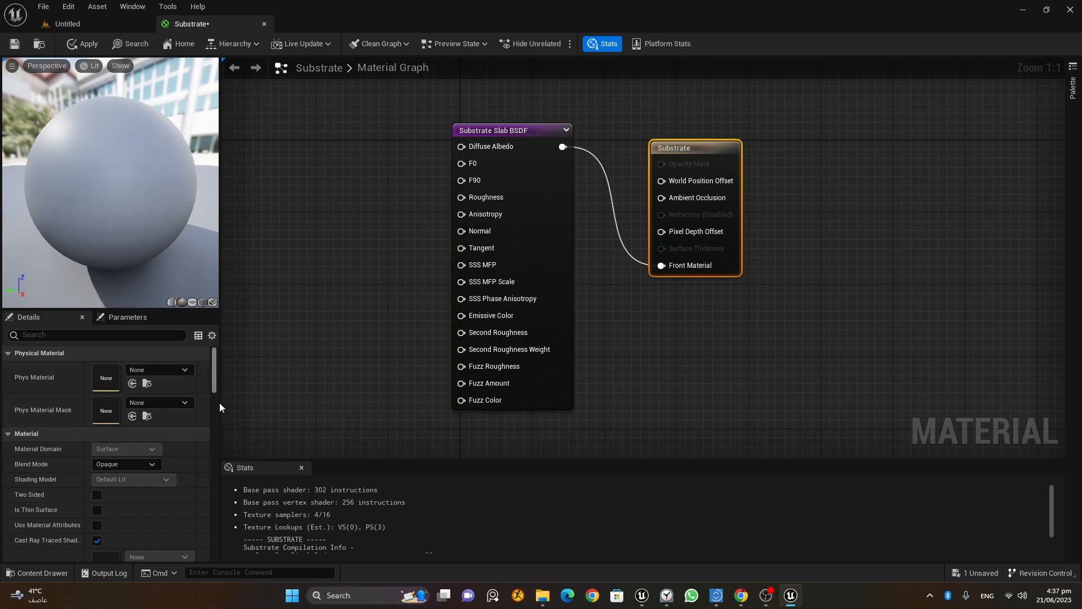
{"action": "mouse_move", "coordinate": [214, 374]}
{"action": "left_mouse_down"}
{"action": "mouse_move", "coordinate": [218, 540]}
{"action": "mouse_move", "coordinate": [206, 355]}
{"action": "left_mouse_up"}
{"action": "left_click_drag", "start_coordinate": [695, 149], "coordinate": [727, 139]}
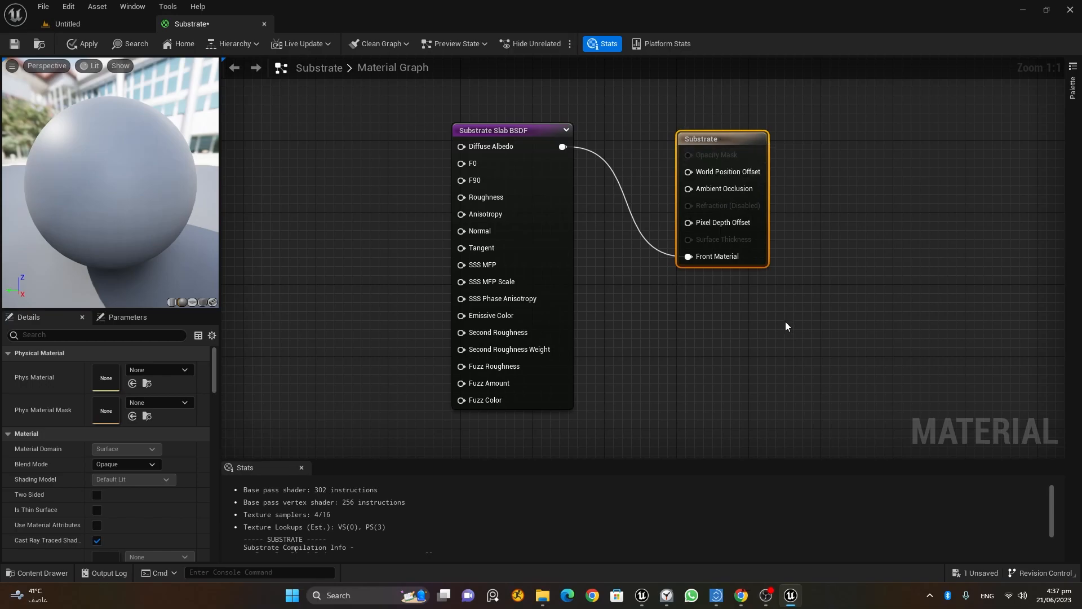
Switch to the Meta_Human_Test project, review the inputs of current_material once more and close that project's editor.
{"action": "mouse_move", "coordinate": [647, 601]}
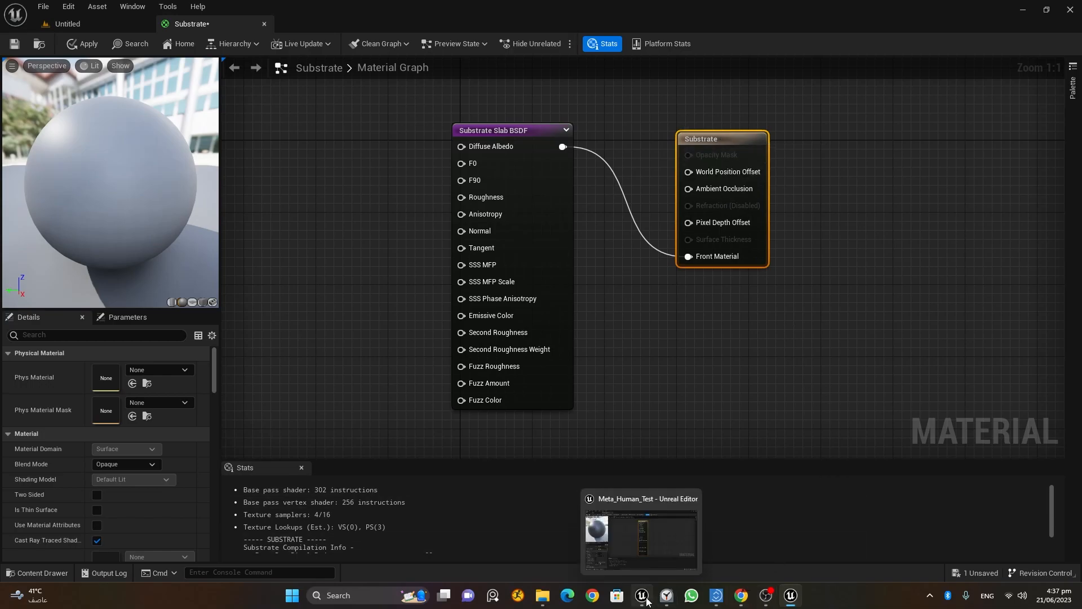
{"action": "left_click", "coordinate": [640, 535]}
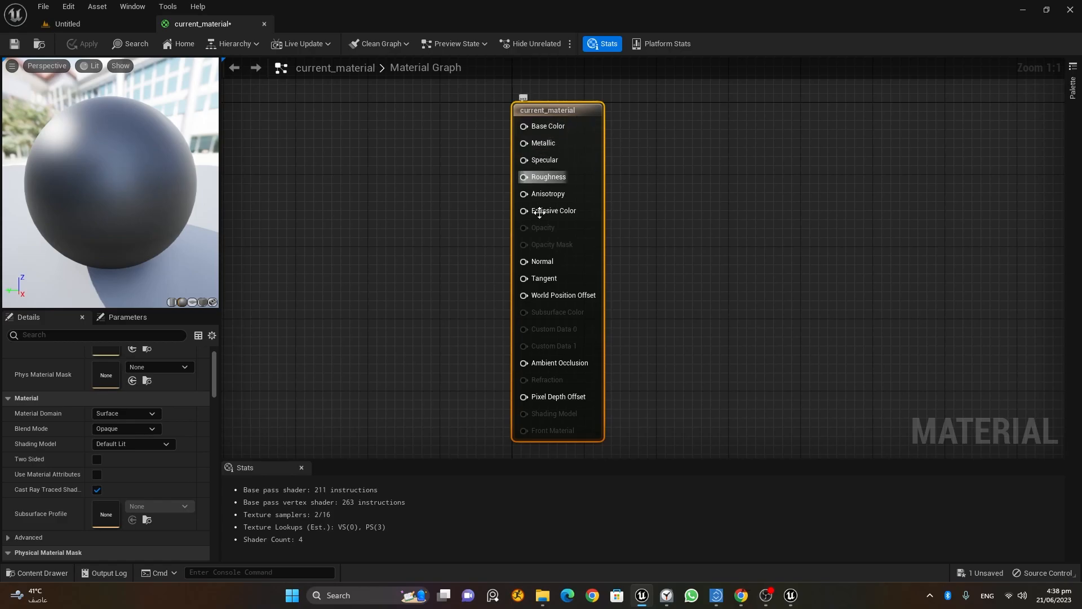
{"action": "left_click", "coordinate": [1070, 10]}
{"action": "left_click", "coordinate": [643, 426]}
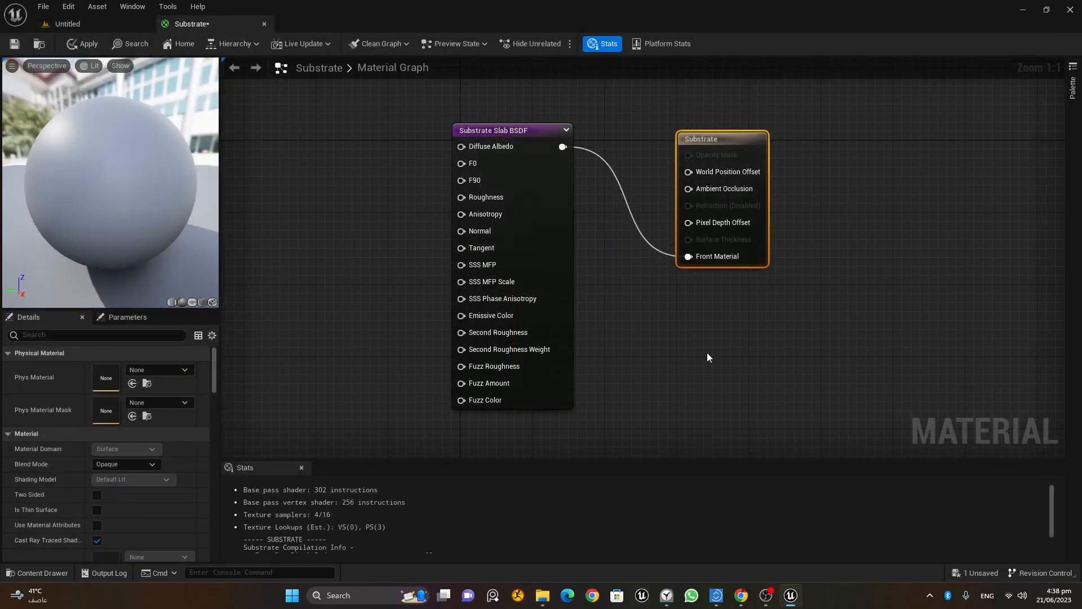
Add a Constant3Vector node to the Substrate material graph and place it before the Diffuse Albedo input of the Substrate Slab BSDF.
{"action": "right_click_drag", "start_coordinate": [707, 353], "coordinate": [816, 350]}
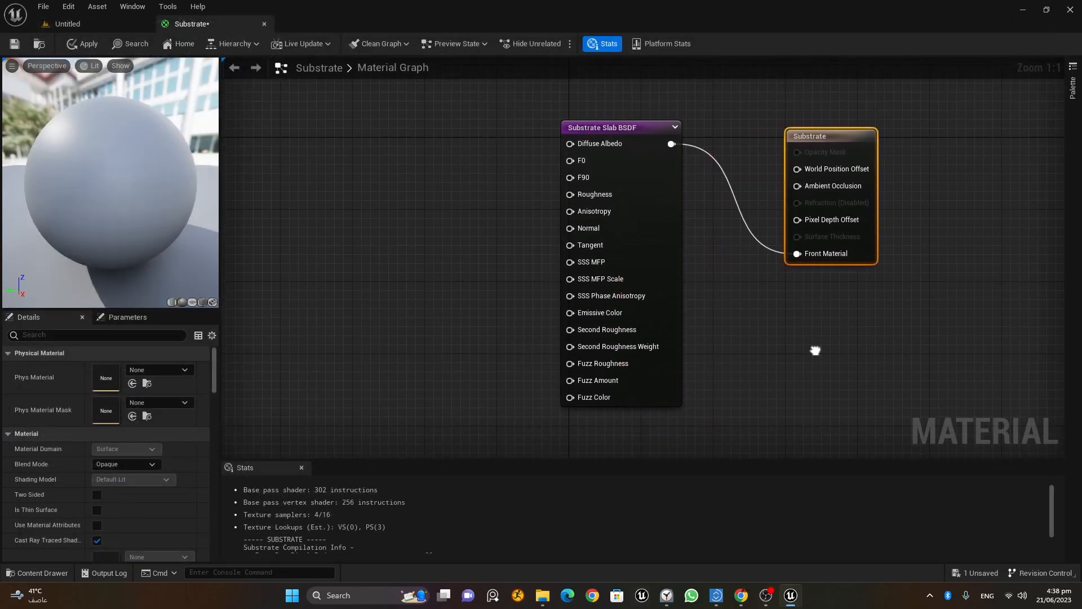
{"action": "mouse_move", "coordinate": [600, 145]}
{"action": "left_click", "coordinate": [354, 137]}
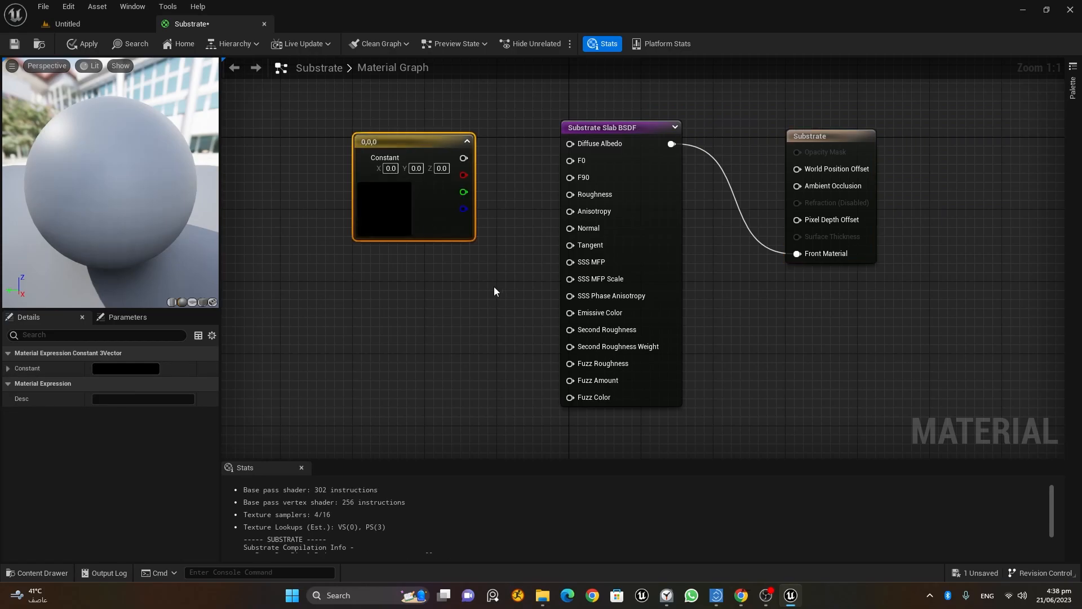
{"action": "left_click_drag", "start_coordinate": [408, 146], "coordinate": [390, 122]}
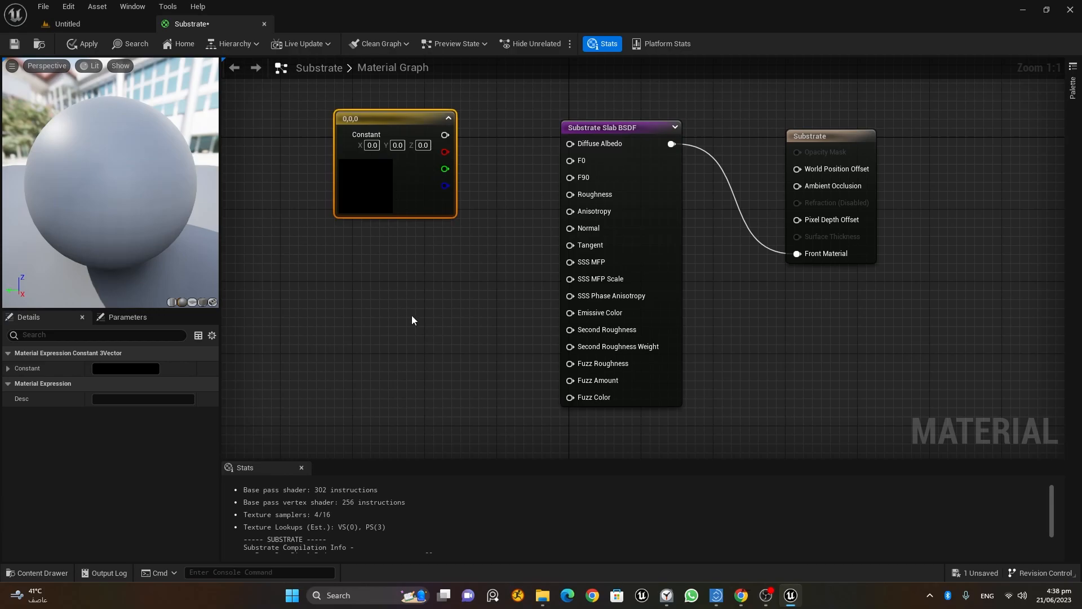
Try out a vector parameter node named Base_Coor below the Constant3Vector and delete it again.
{"action": "key", "text": "v"}
{"action": "left_click", "coordinate": [368, 277]}
{"action": "type", "text": "vvvvvvvv"}
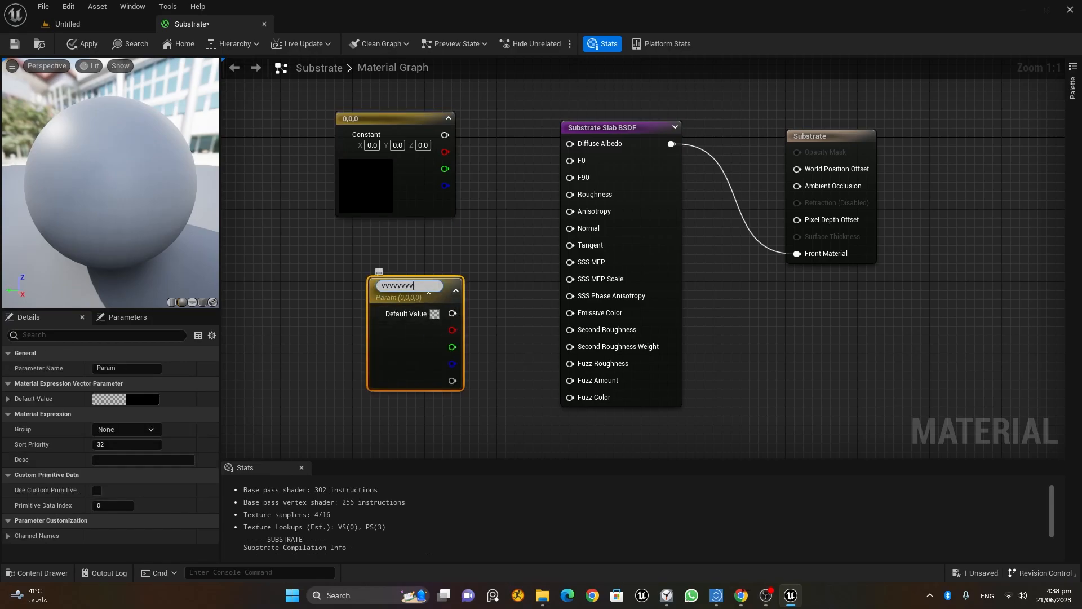
{"action": "left_click_drag", "start_coordinate": [423, 287], "coordinate": [343, 282]}
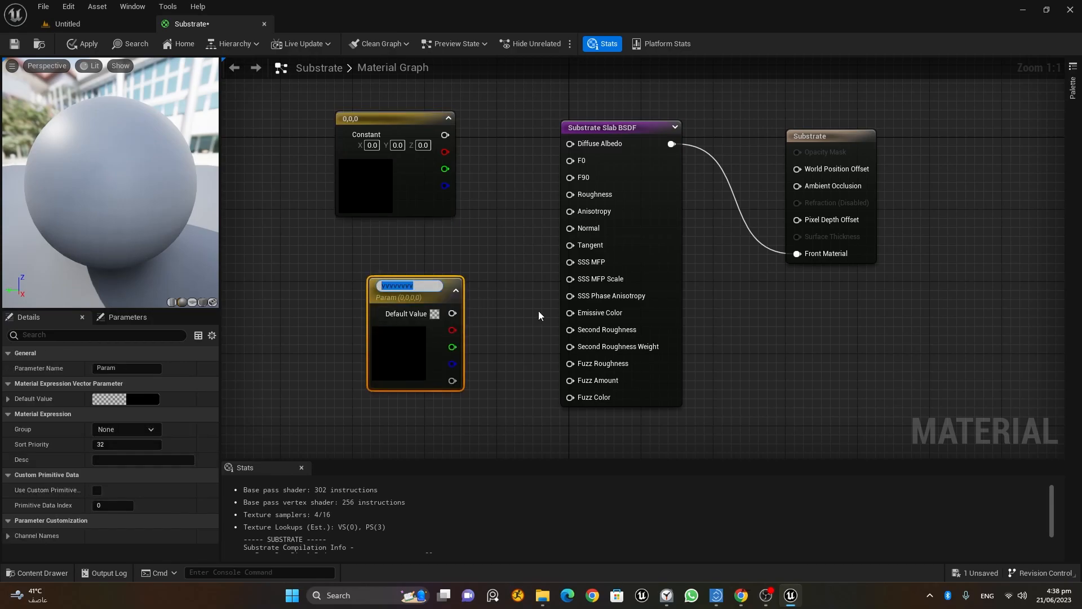
{"action": "type", "text": "Base_Coor"}
{"action": "key", "text": "Return"}
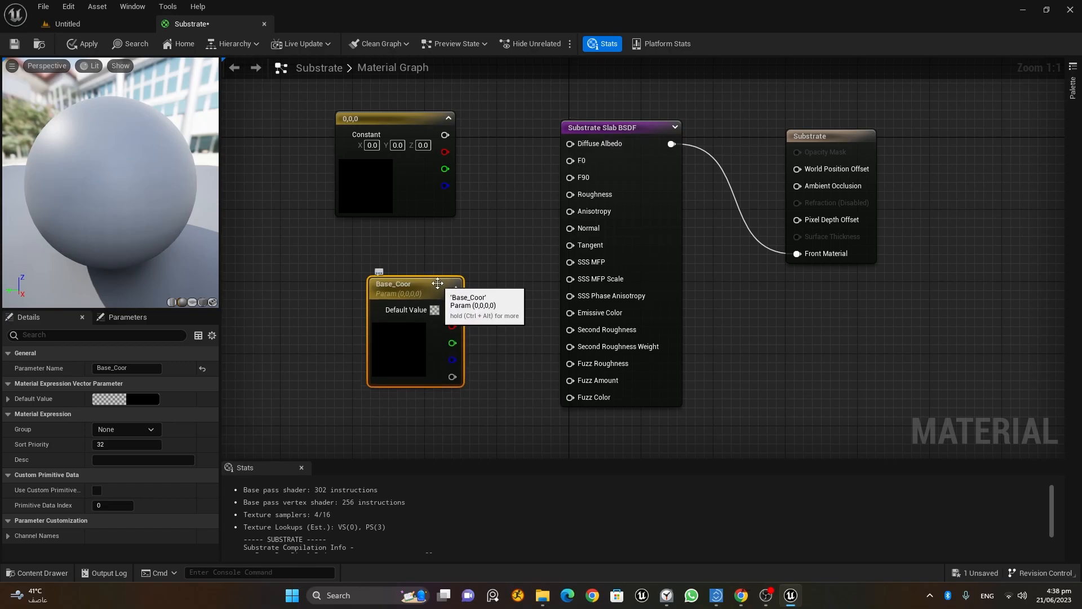
{"action": "double_click", "coordinate": [437, 283]}
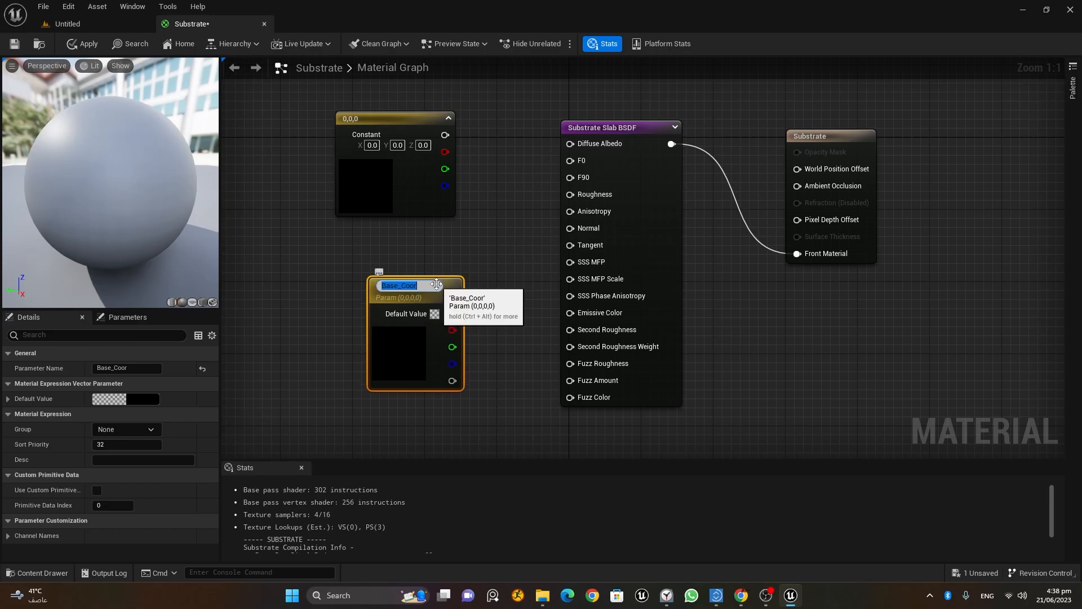
{"action": "key", "text": "BackSpace"}
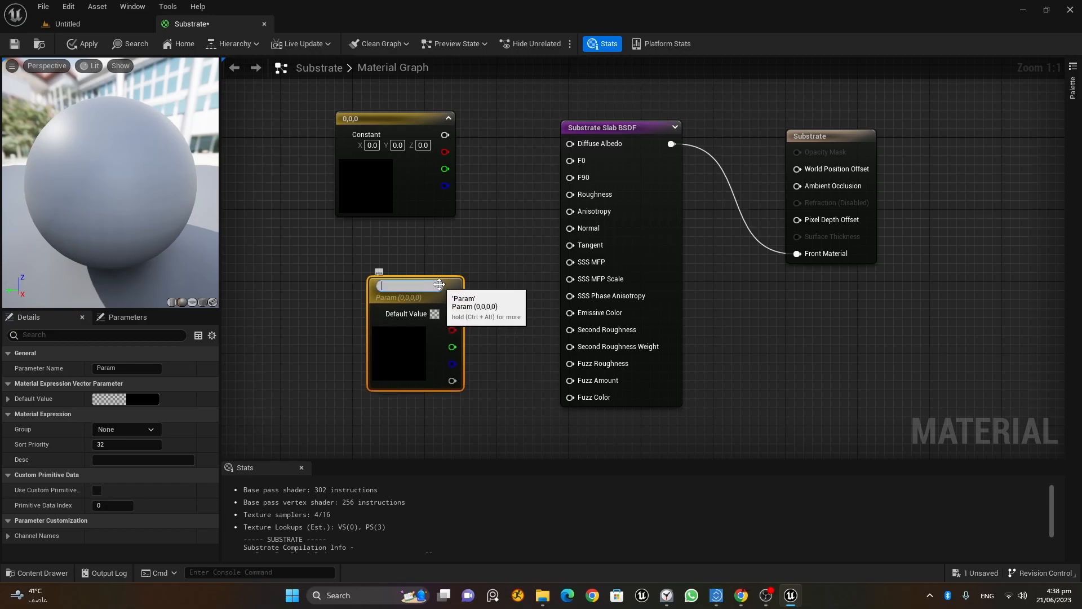
{"action": "key", "text": "Return"}
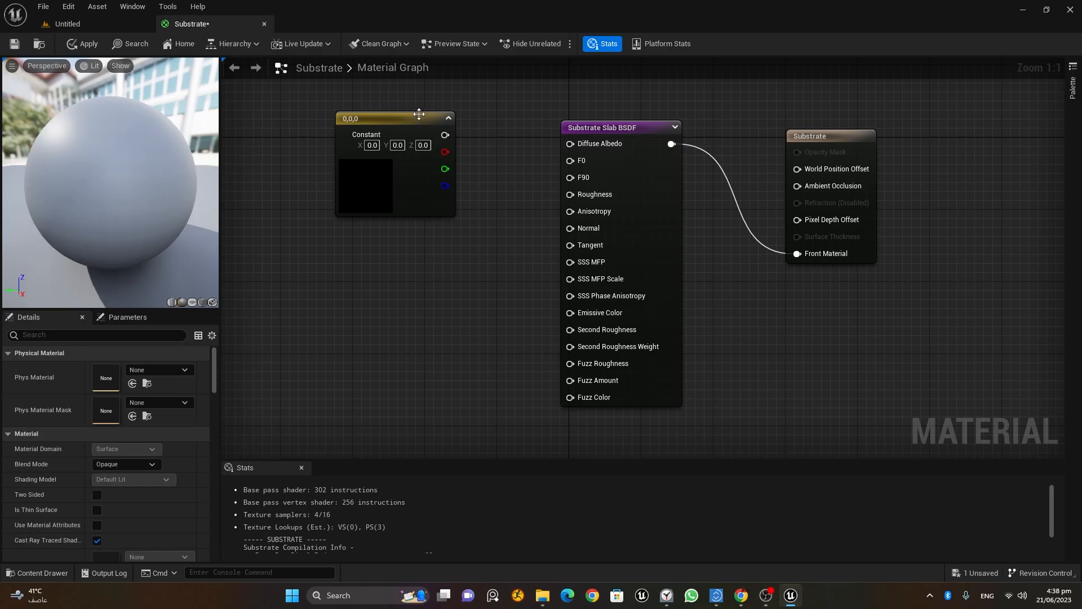
Connect the Constant3Vector output to Diffuse Albedo on the Substrate Slab BSDF and check the preview sphere.
{"action": "left_click", "coordinate": [396, 119]}
{"action": "left_click_drag", "start_coordinate": [445, 134], "coordinate": [587, 149]}
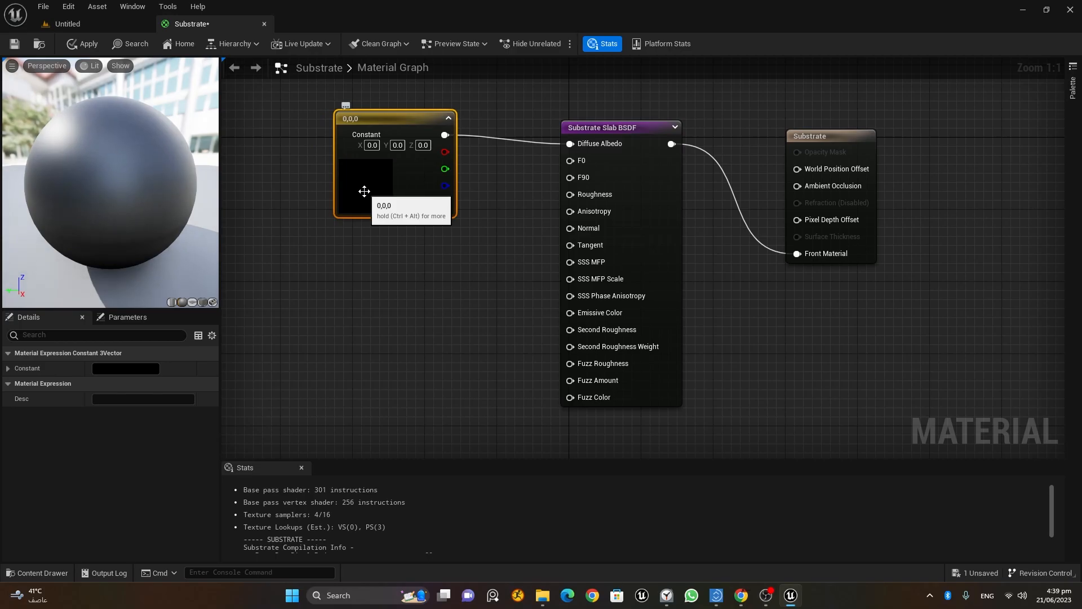
{"action": "left_click_drag", "start_coordinate": [110, 173], "coordinate": [147, 173]}
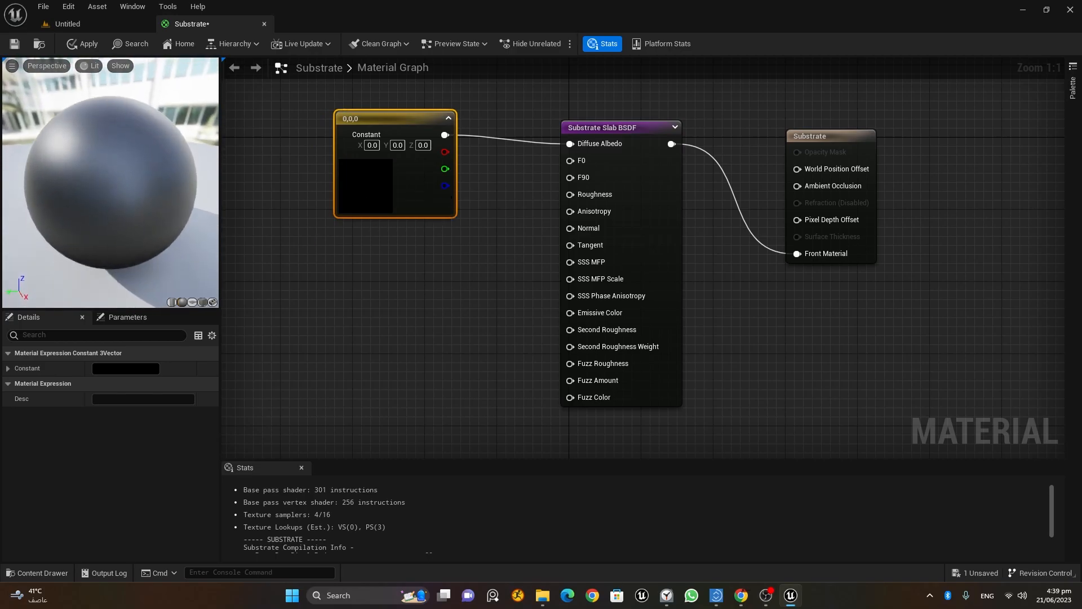
Set the Constant3Vector color to a deep blue with R 0.0, G 0.023014 and B 0.296875.
{"action": "double_click", "coordinate": [342, 180]}
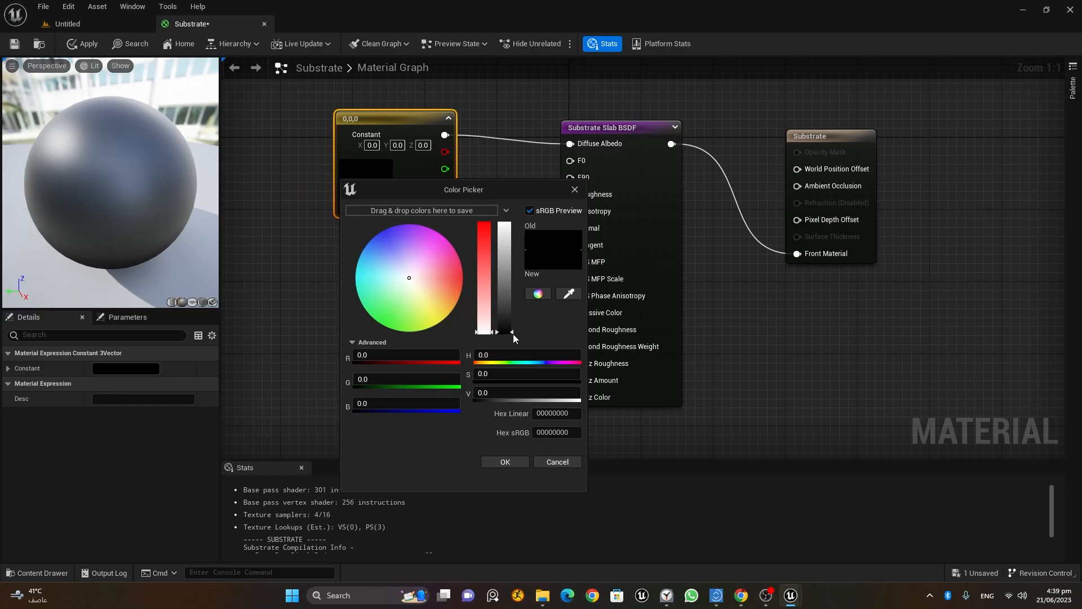
{"action": "left_click_drag", "start_coordinate": [512, 333], "coordinate": [512, 328]}
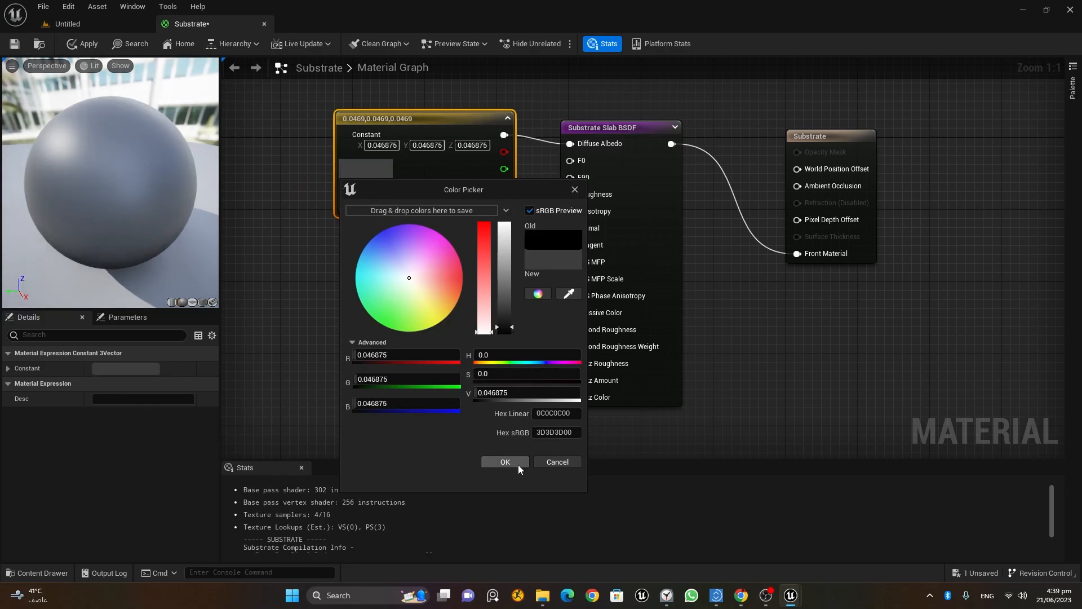
{"action": "left_click", "coordinate": [383, 240]}
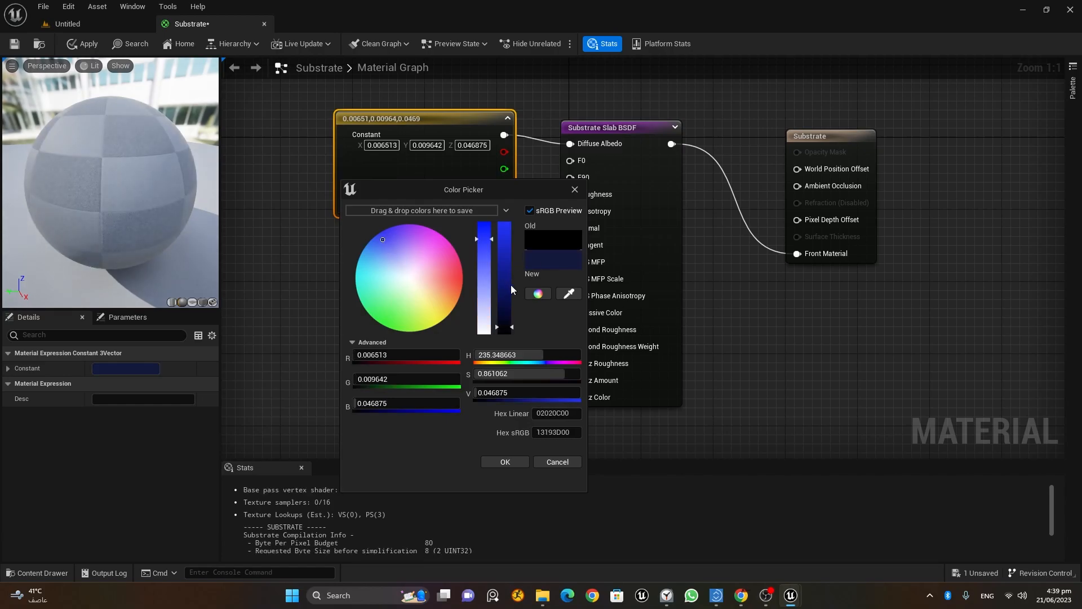
{"action": "left_click", "coordinate": [509, 300]}
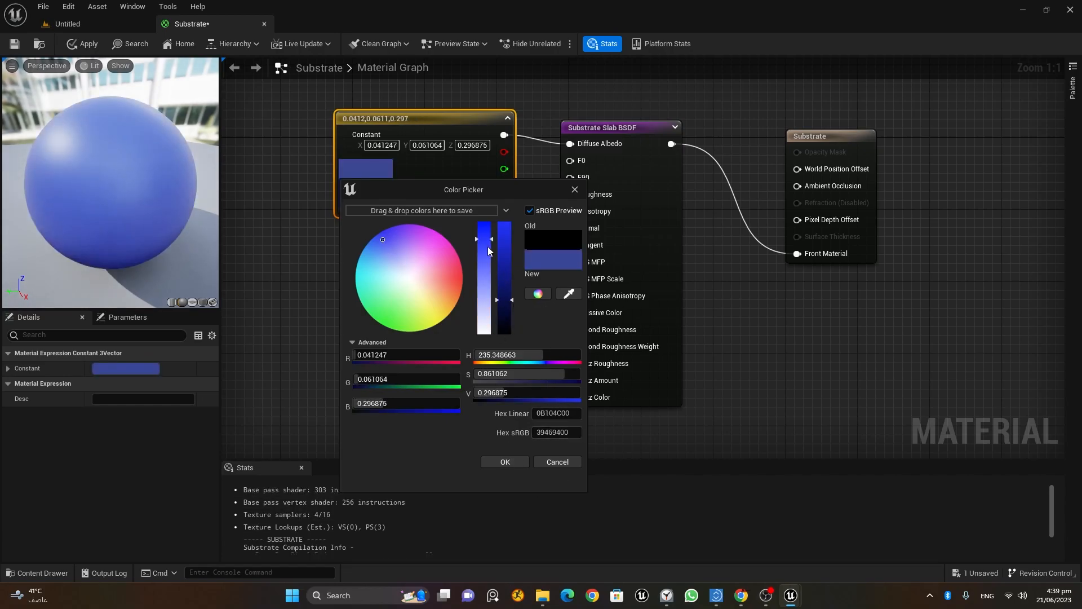
{"action": "left_click_drag", "start_coordinate": [485, 248], "coordinate": [484, 223]}
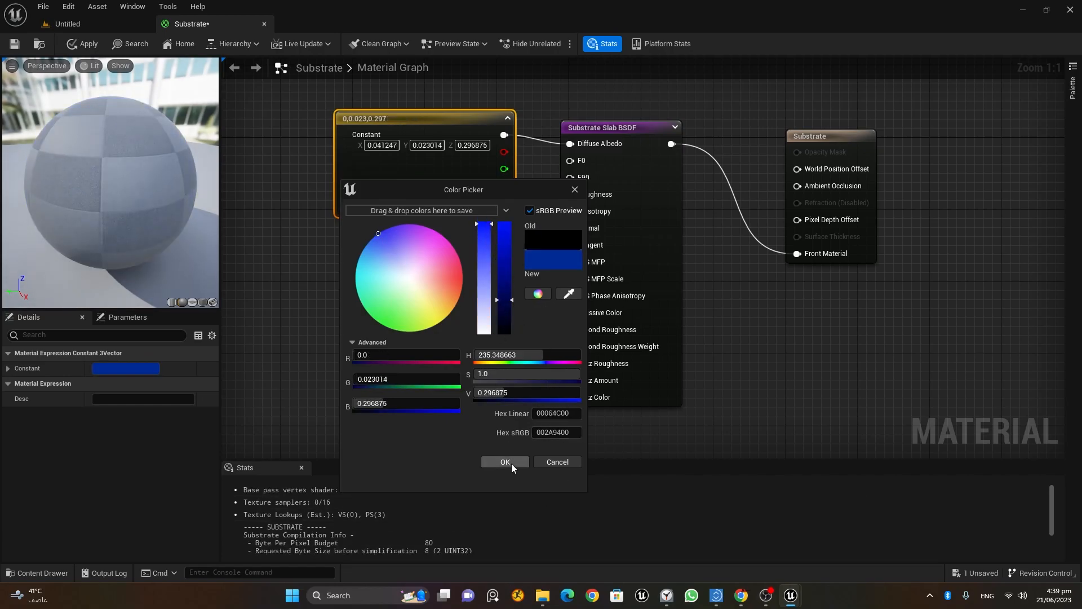
{"action": "left_click", "coordinate": [512, 463]}
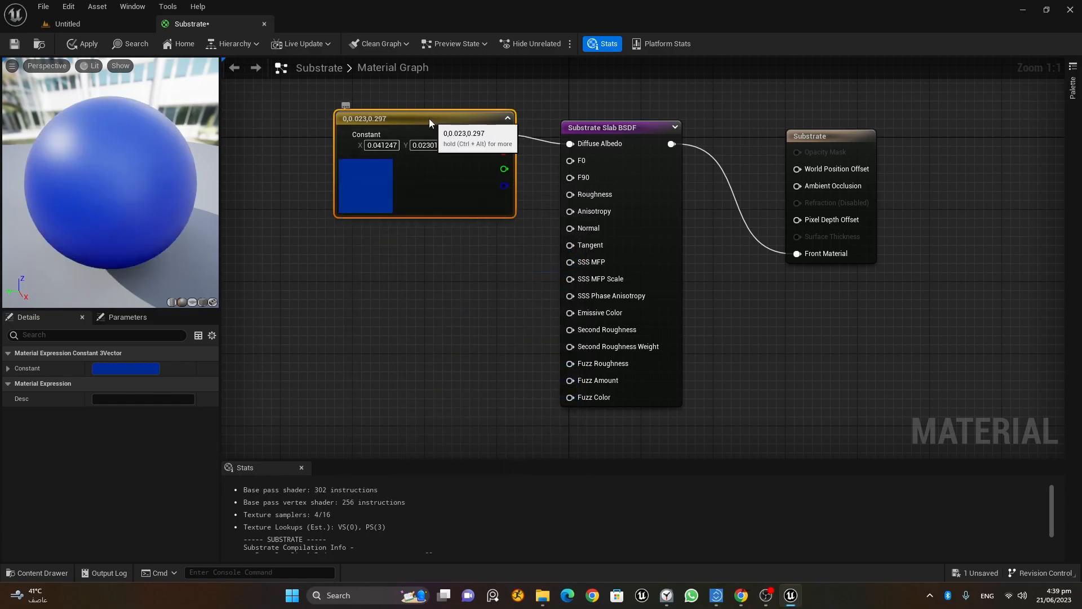
Move the color constant farther from the slab, add a scalar Constant below it and connect it to Roughness on the Substrate Slab BSDF.
{"action": "left_click_drag", "start_coordinate": [431, 119], "coordinate": [369, 111]}
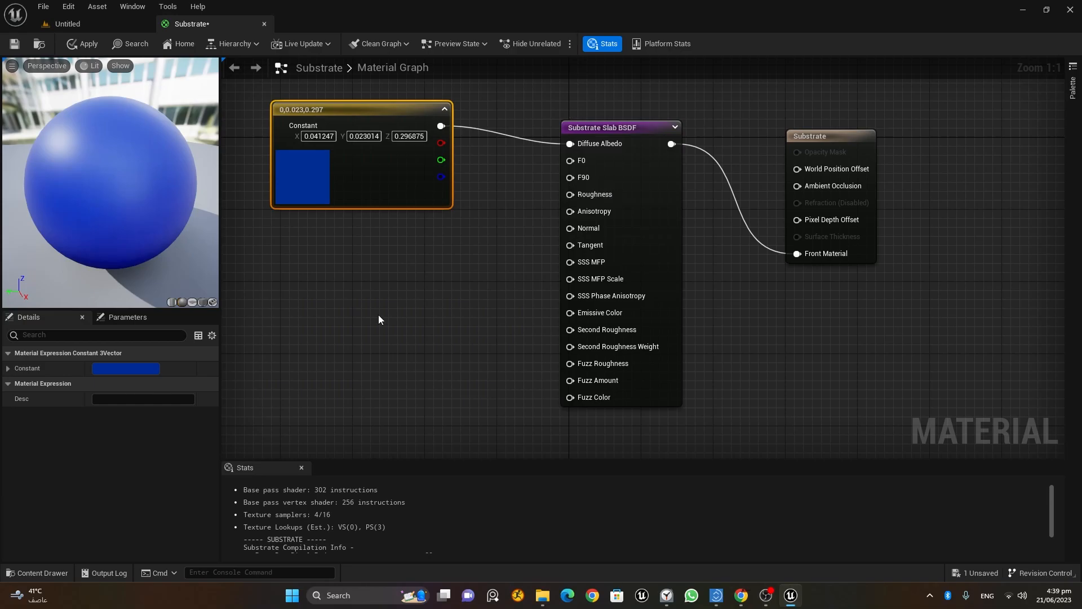
{"action": "left_click", "coordinate": [281, 253]}
{"action": "left_click_drag", "start_coordinate": [351, 275], "coordinate": [569, 194]}
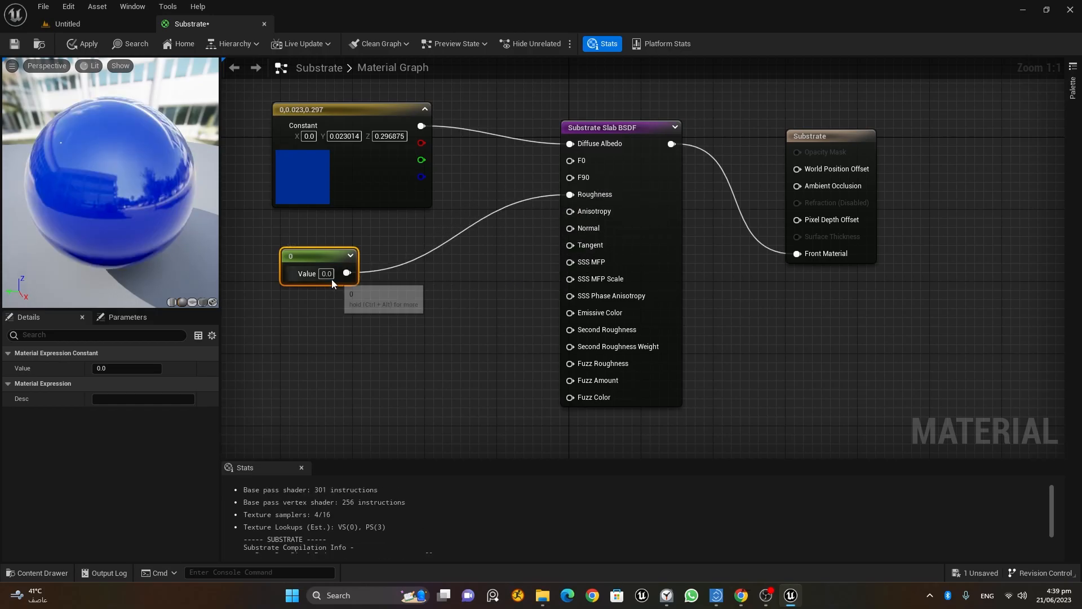
{"action": "left_click_drag", "start_coordinate": [111, 214], "coordinate": [166, 217]}
{"action": "mouse_move", "coordinate": [93, 184]}
{"action": "left_mouse_down"}
{"action": "mouse_move", "coordinate": [96, 164]}
{"action": "mouse_move", "coordinate": [95, 189]}
{"action": "mouse_move", "coordinate": [113, 178]}
{"action": "left_mouse_up"}
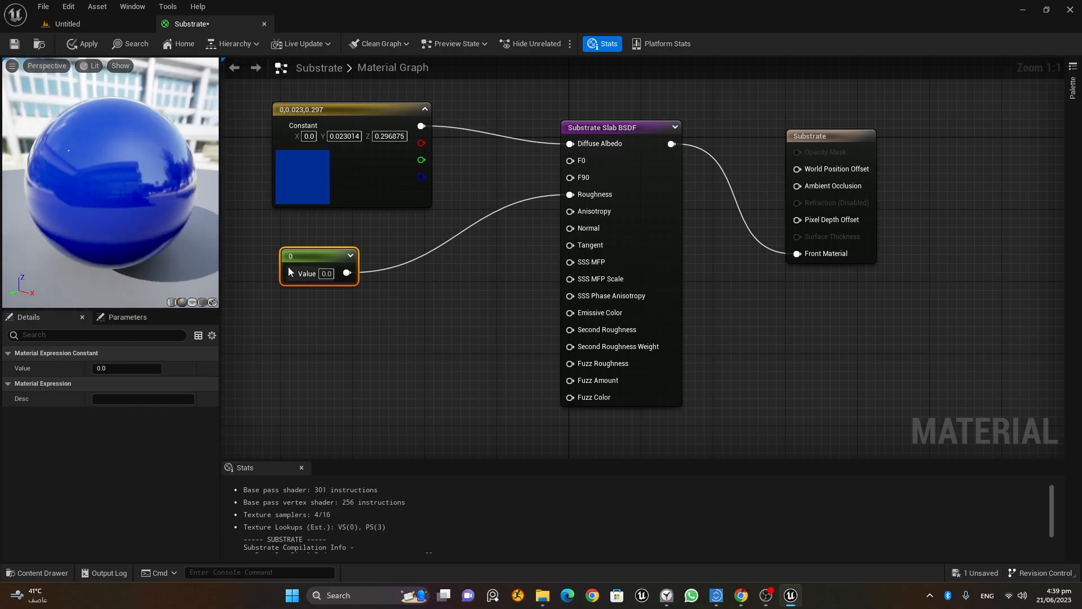
Set the Constant connected to Roughness to 1.
{"action": "left_click", "coordinate": [327, 273]}
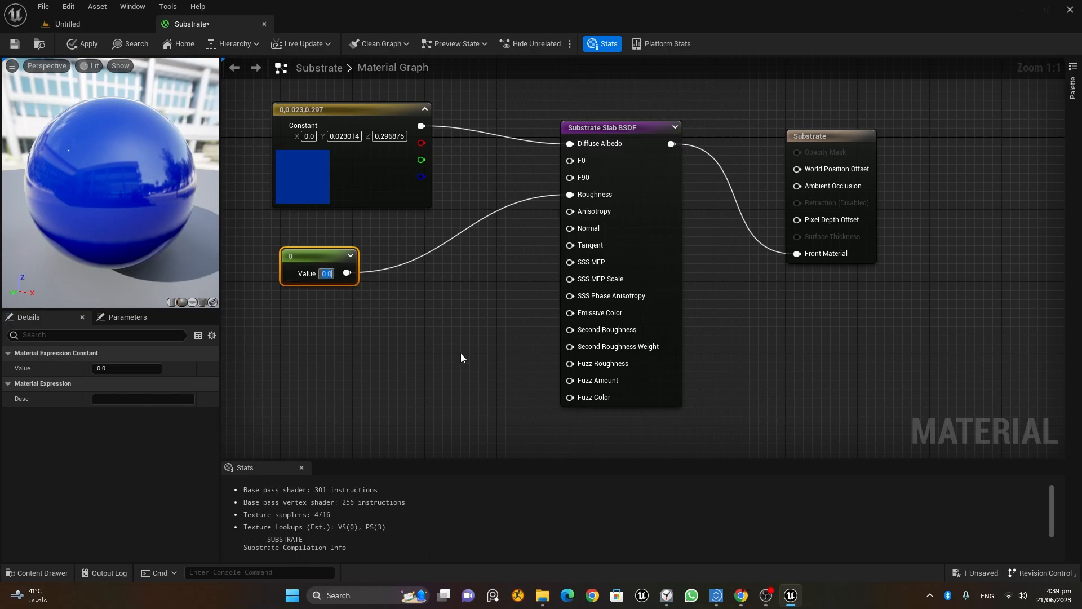
{"action": "type", "text": "1"}
{"action": "key", "text": "Return"}
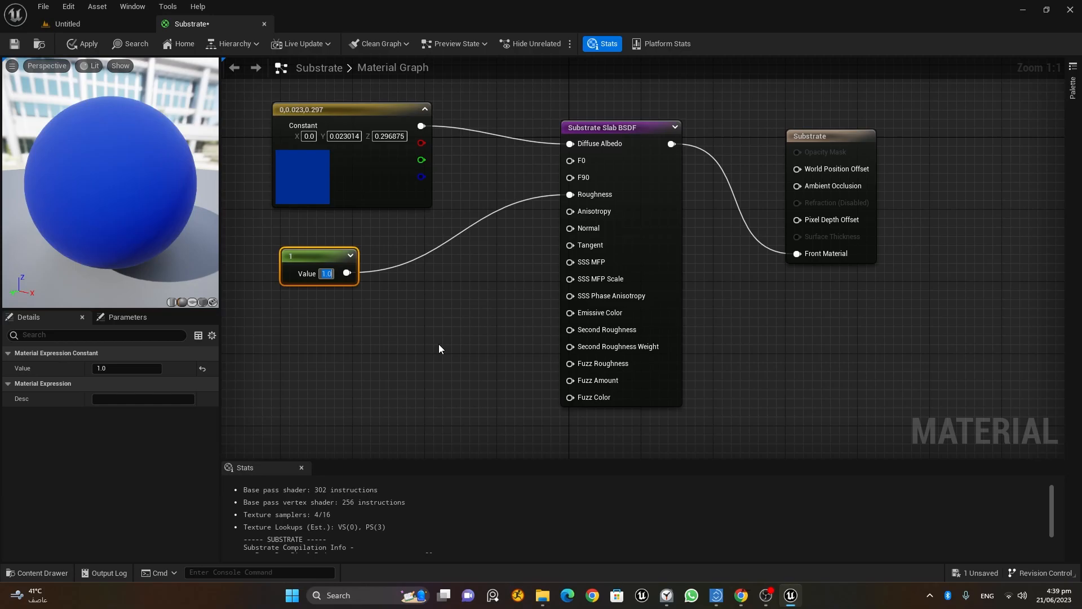
Set the Constant feeding Roughness to 0.05 and spread the two constant nodes apart beside the slab.
{"action": "type", "text": "0.05"}
{"action": "key", "text": "Return"}
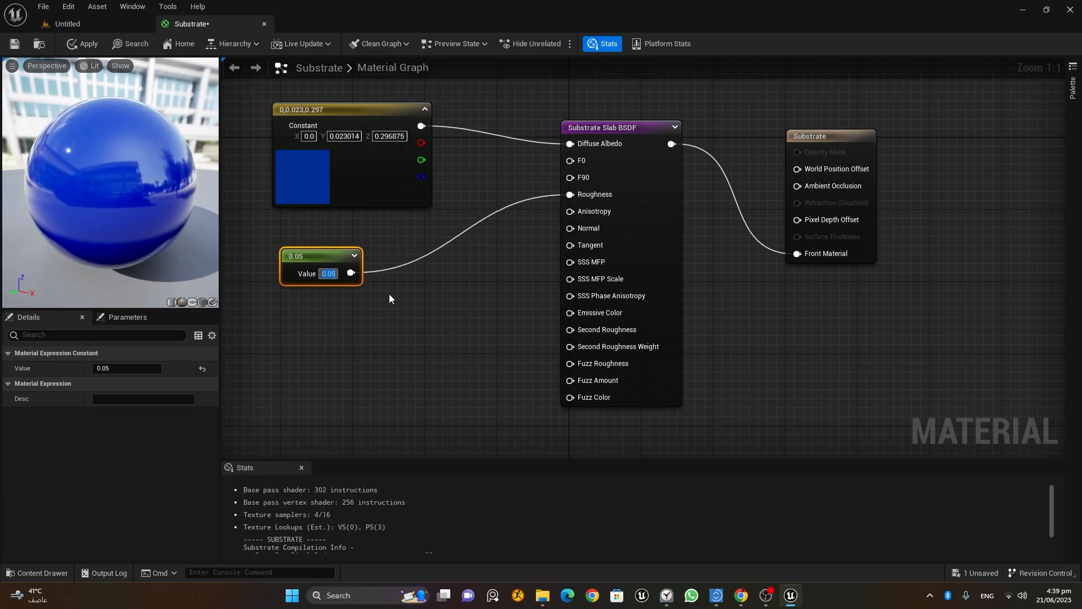
{"action": "left_click_drag", "start_coordinate": [337, 259], "coordinate": [382, 275]}
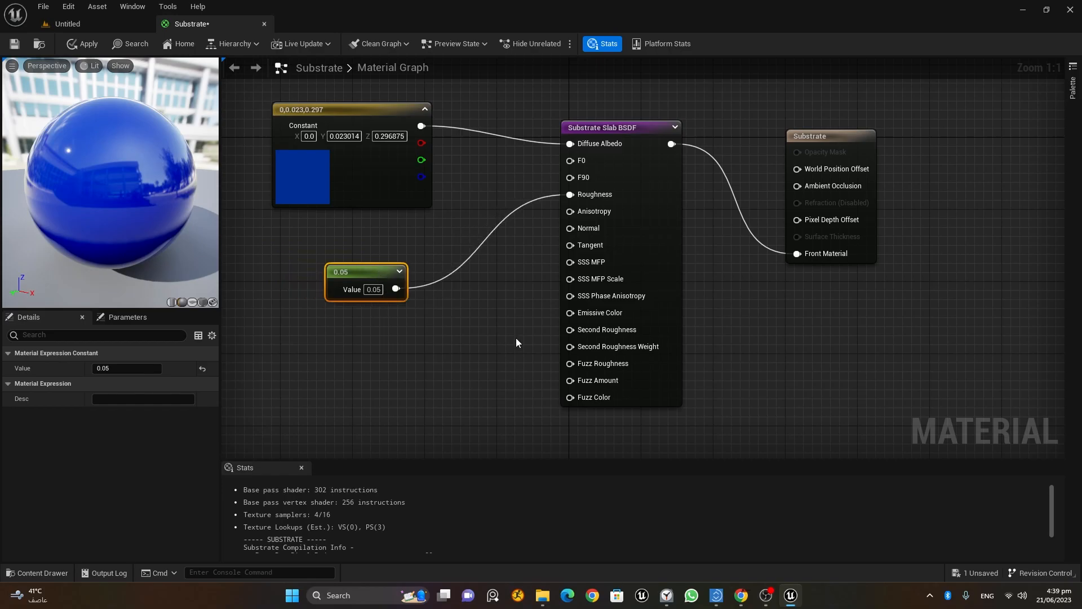
{"action": "right_click_drag", "start_coordinate": [517, 299], "coordinate": [559, 346]}
{"action": "left_click_drag", "start_coordinate": [426, 182], "coordinate": [424, 147]}
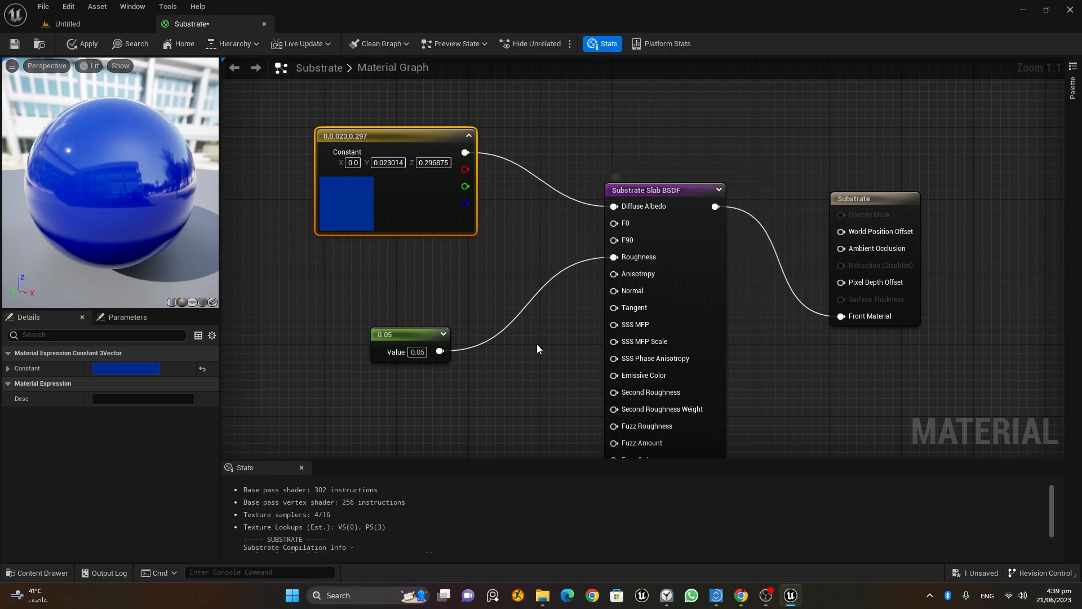
Disconnect the 0.05 Constant from the slab's Roughness and move the color constant up to make room between them.
{"action": "left_click", "coordinate": [628, 258], "text": "alt"}
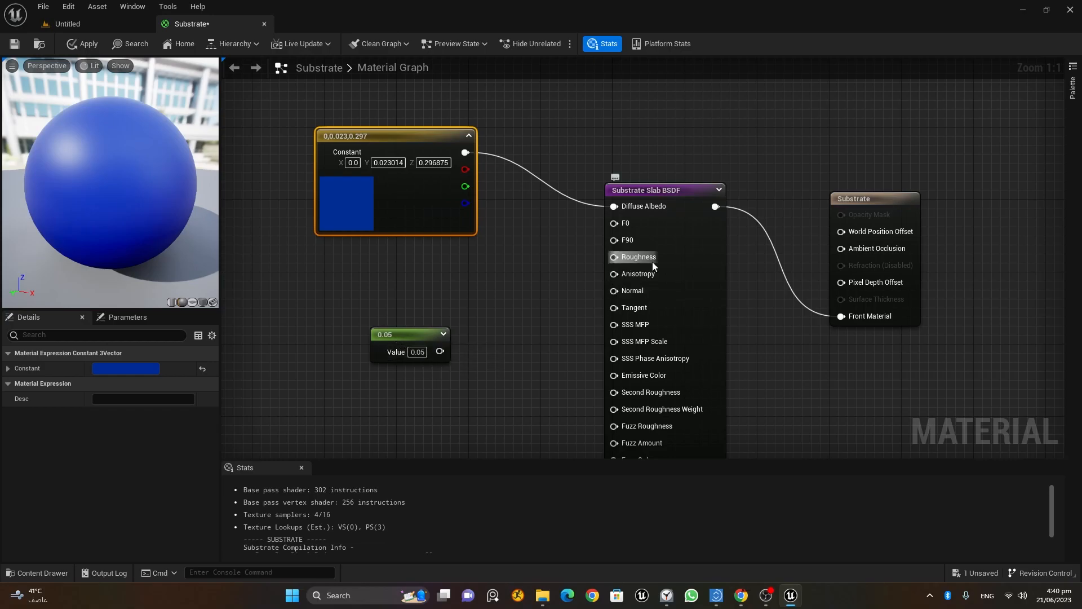
{"action": "right_click_drag", "start_coordinate": [513, 304], "coordinate": [501, 365]}
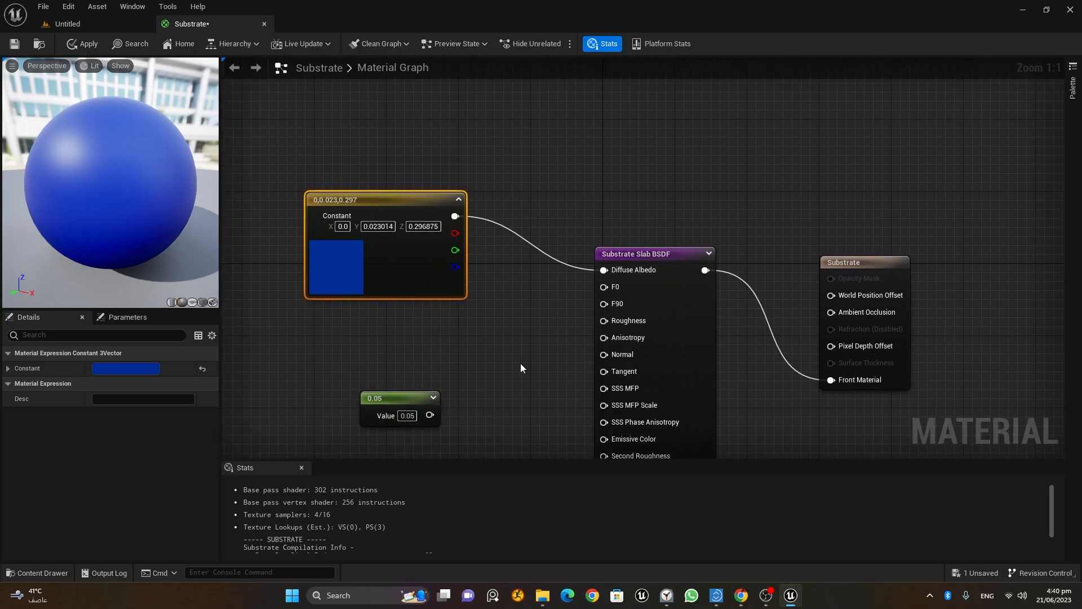
{"action": "left_click_drag", "start_coordinate": [411, 201], "coordinate": [394, 129]}
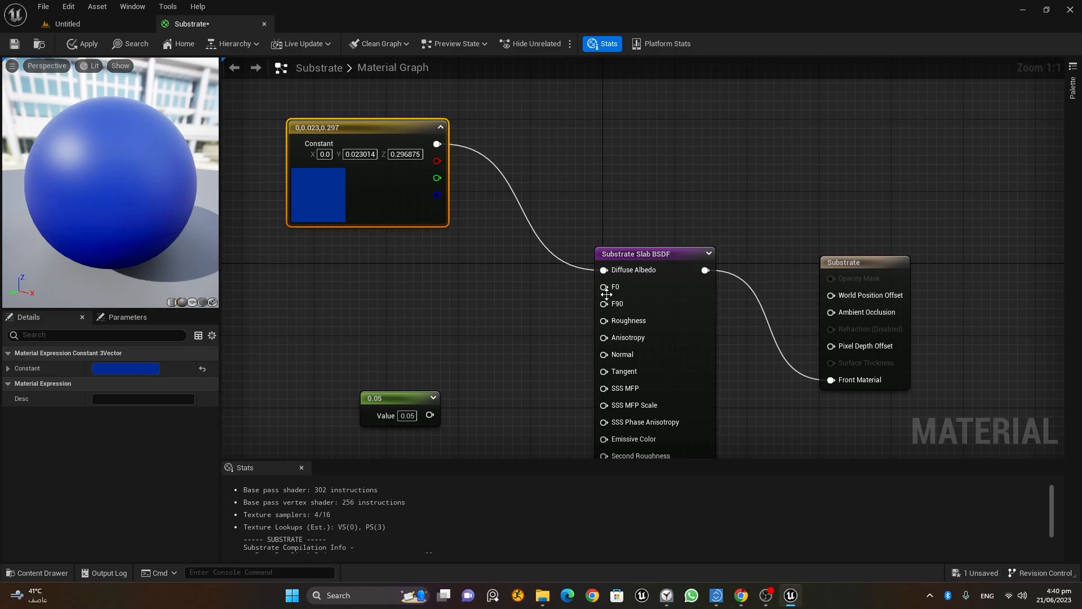
Add a scalar Constant between the two existing constants, connect it to F0 on the Substrate Slab BSDF and check the preview sphere.
{"action": "mouse_move", "coordinate": [610, 291]}
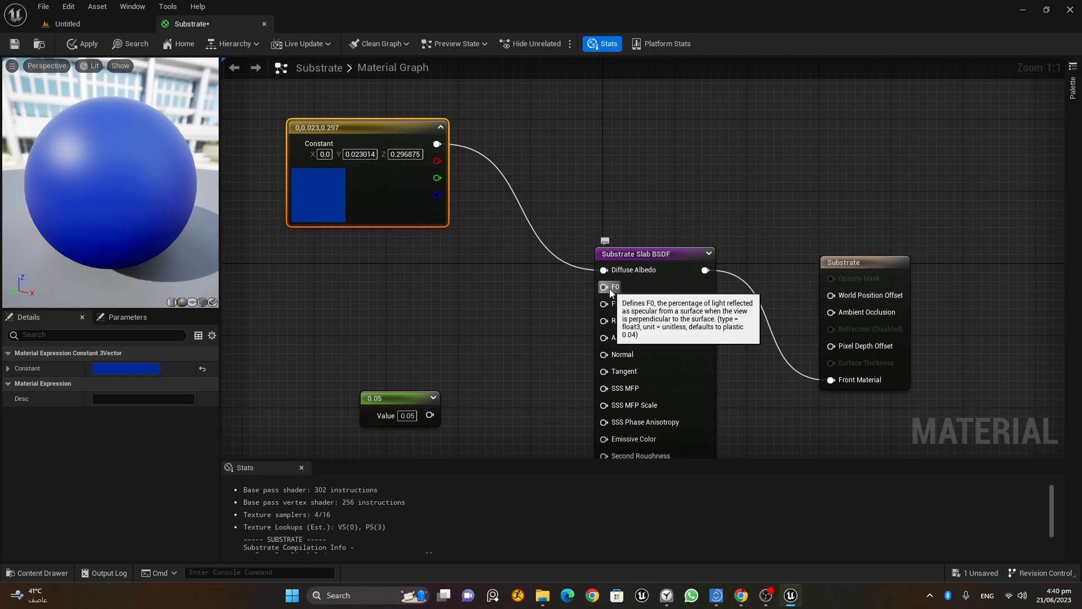
{"action": "left_click", "coordinate": [370, 276]}
{"action": "left_click_drag", "start_coordinate": [437, 297], "coordinate": [607, 289]}
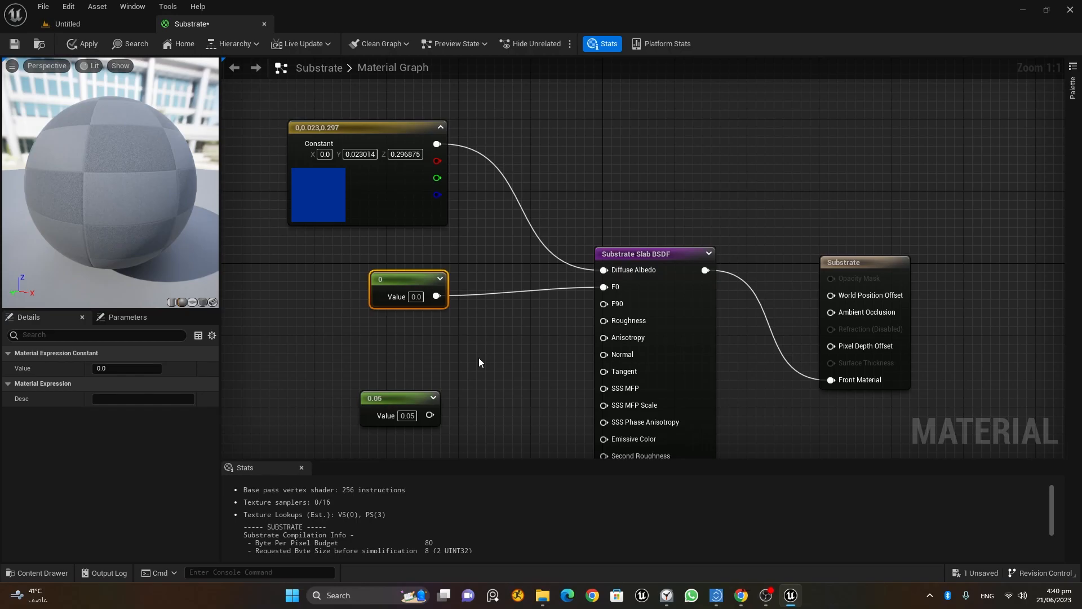
{"action": "left_click_drag", "start_coordinate": [151, 182], "coordinate": [197, 184]}
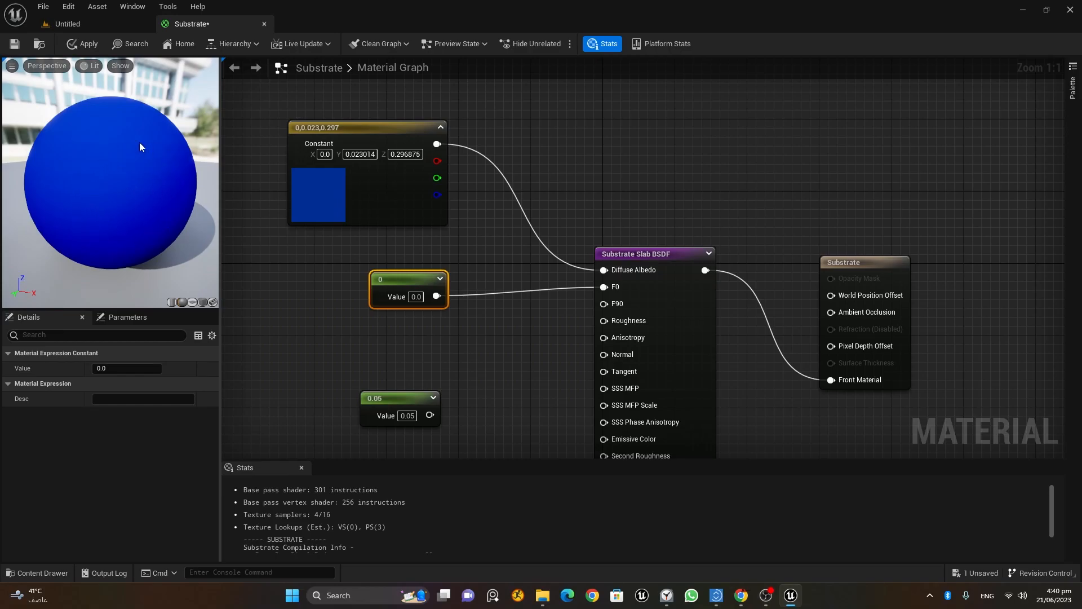
Set the Constant connected to F0 to 1 and inspect the preview sphere.
{"action": "left_click", "coordinate": [416, 296]}
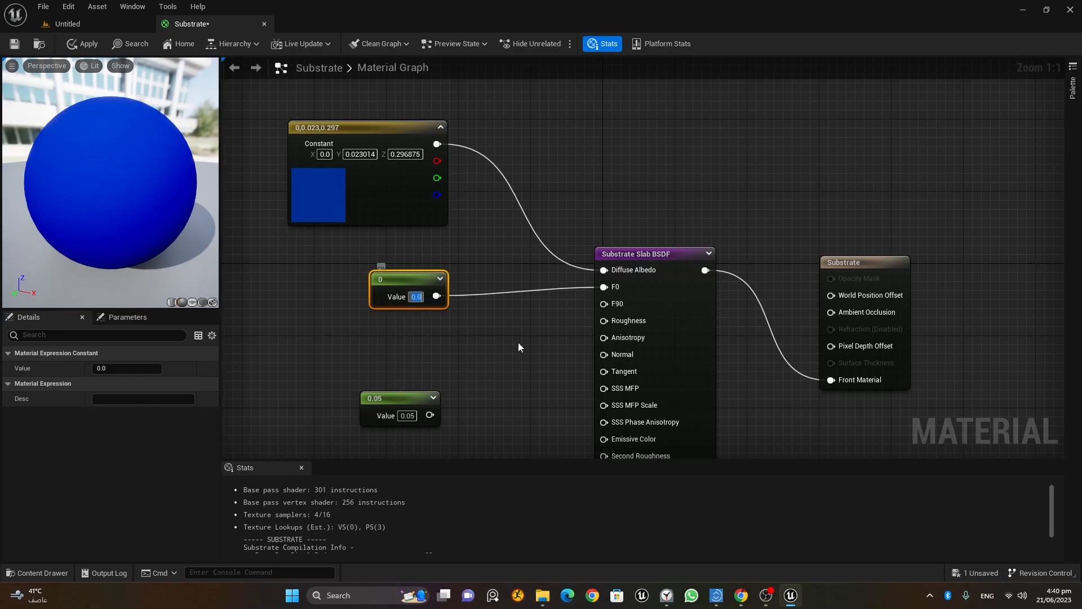
{"action": "type", "text": "1"}
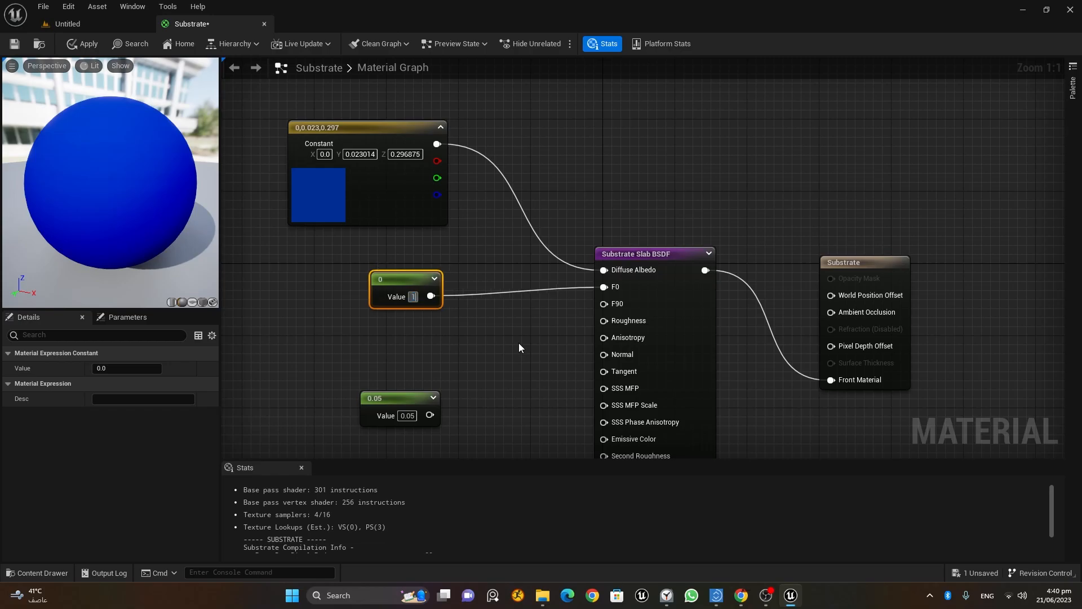
{"action": "key", "text": "Return"}
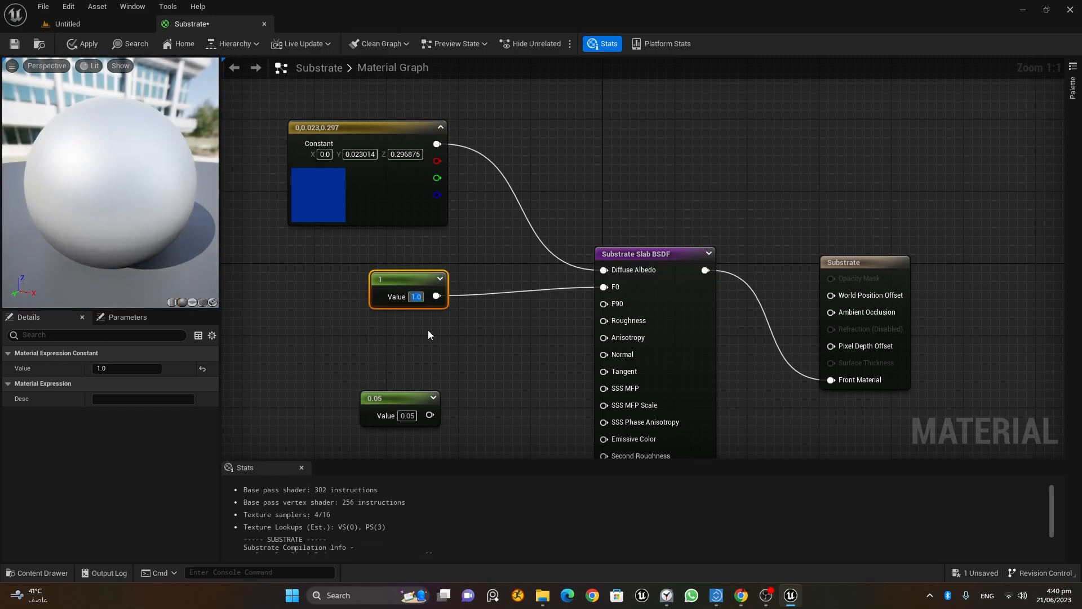
{"action": "mouse_move", "coordinate": [101, 168]}
{"action": "left_mouse_down"}
{"action": "mouse_move", "coordinate": [152, 172]}
{"action": "mouse_move", "coordinate": [110, 146]}
{"action": "mouse_move", "coordinate": [84, 160]}
{"action": "left_mouse_up"}
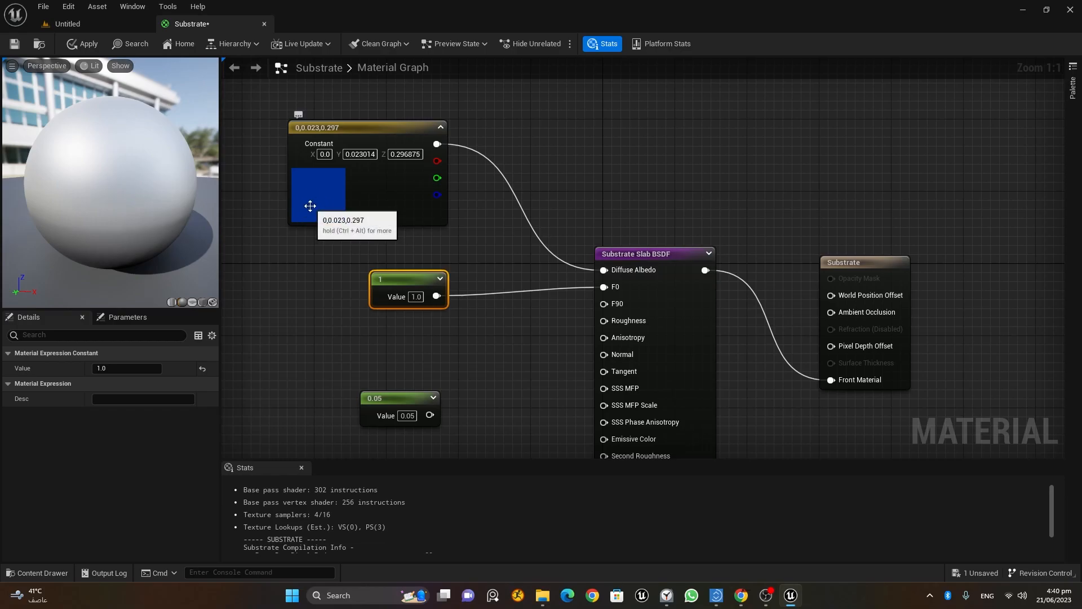
Add a Multiply node with the color constant in A and the 1.0 Constant in B, and connect its output to the slab's F0.
{"action": "right_click_drag", "start_coordinate": [325, 264], "coordinate": [379, 269]}
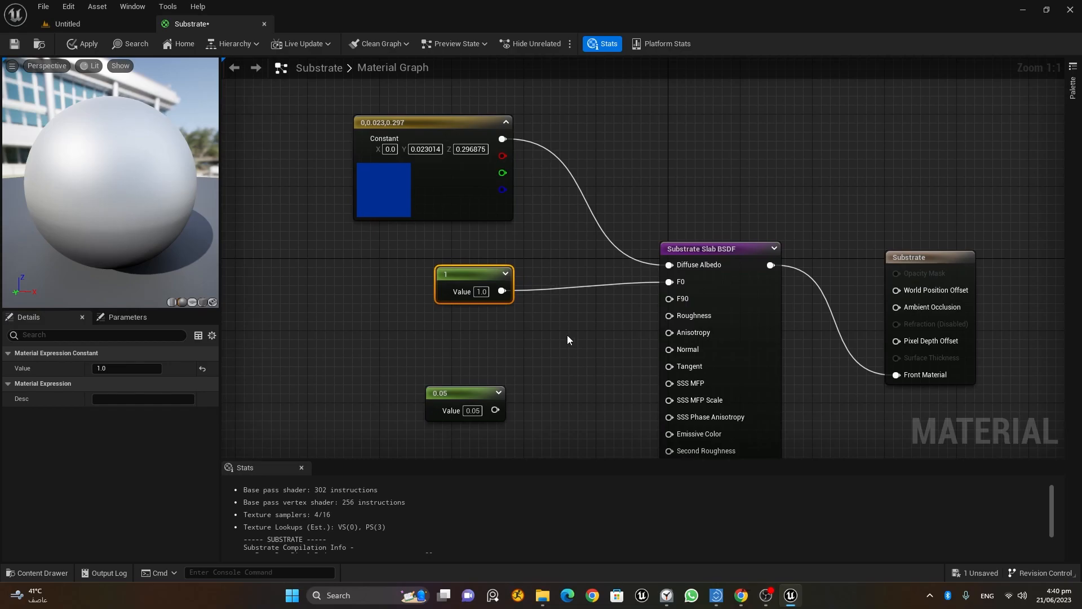
{"action": "left_click", "coordinate": [557, 323]}
{"action": "left_click_drag", "start_coordinate": [583, 327], "coordinate": [553, 221]}
{"action": "left_click_drag", "start_coordinate": [479, 275], "coordinate": [536, 263]}
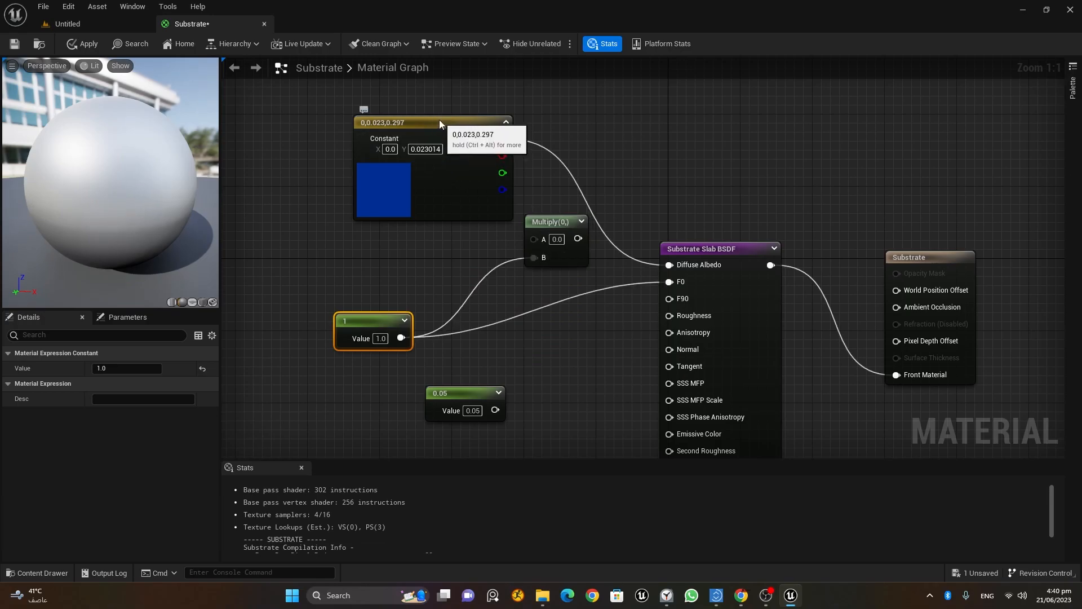
{"action": "left_click_drag", "start_coordinate": [440, 122], "coordinate": [404, 94]}
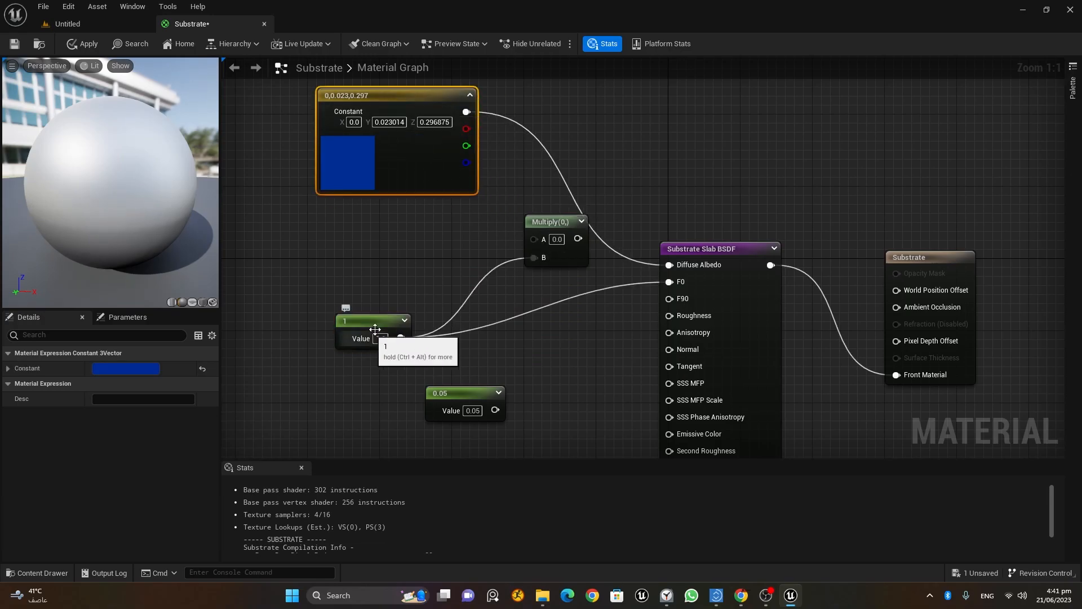
{"action": "left_click_drag", "start_coordinate": [467, 112], "coordinate": [532, 249]}
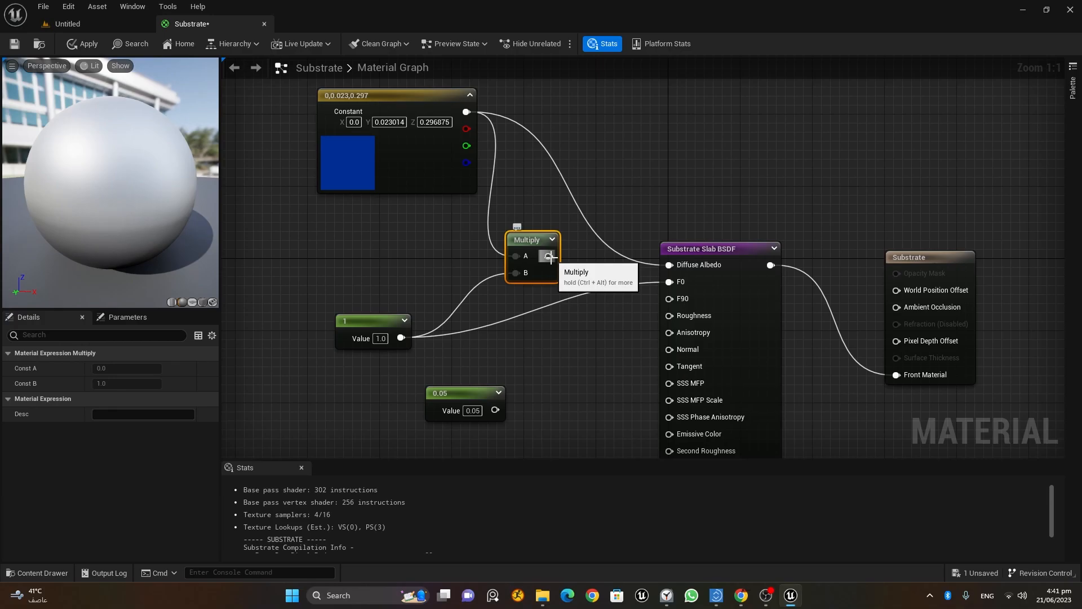
{"action": "left_click_drag", "start_coordinate": [549, 257], "coordinate": [669, 281]}
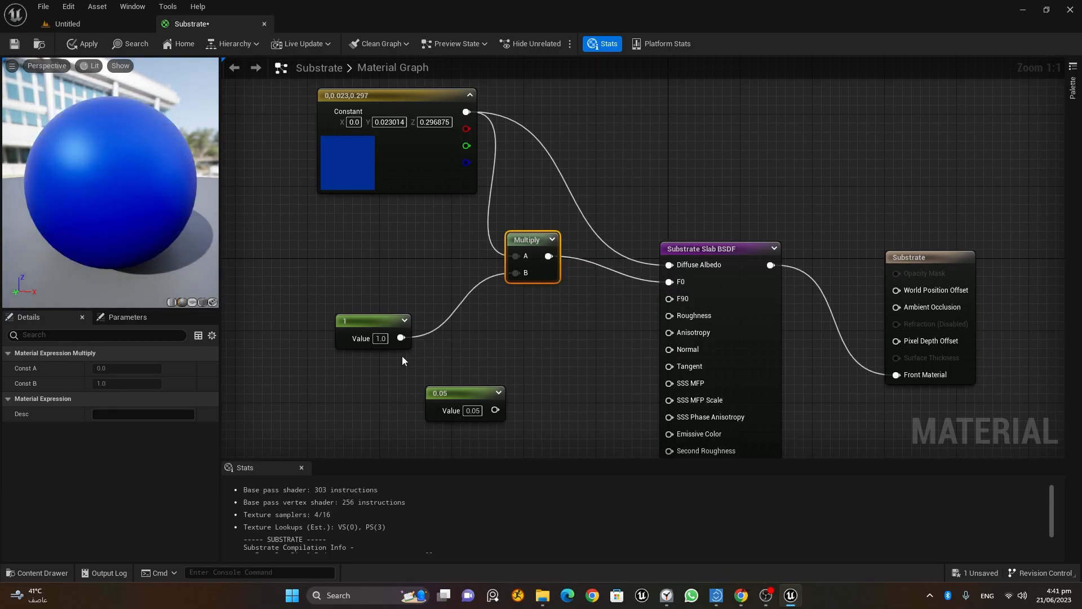
{"action": "left_click_drag", "start_coordinate": [125, 181], "coordinate": [150, 191]}
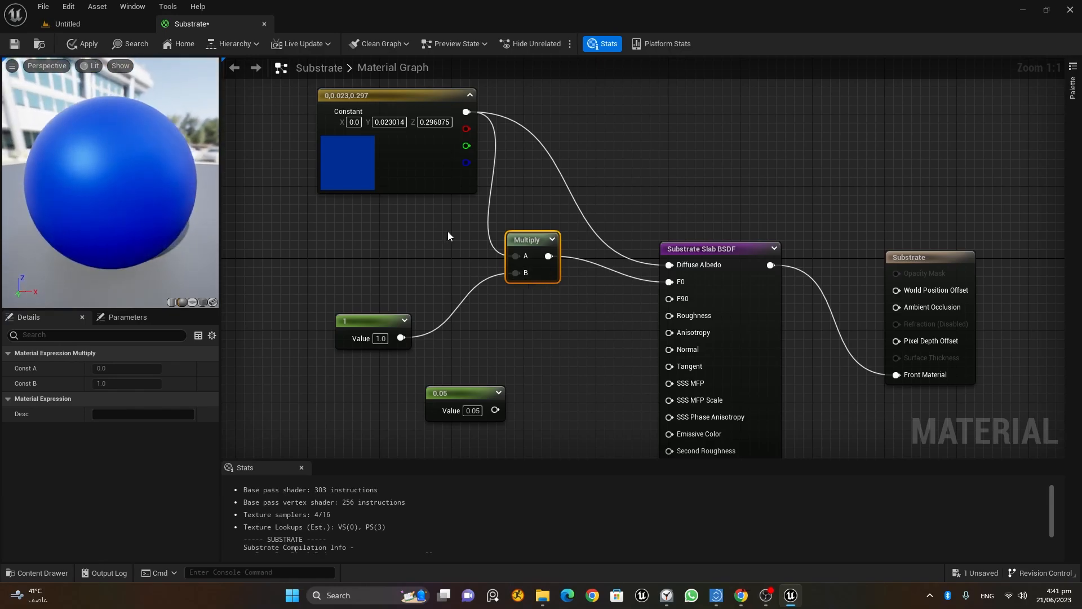
Try a value of 0 in the Constant feeding Multiply's B input, return it to 1 and inspect the preview sphere.
{"action": "left_click", "coordinate": [380, 338]}
{"action": "type", "text": "0"}
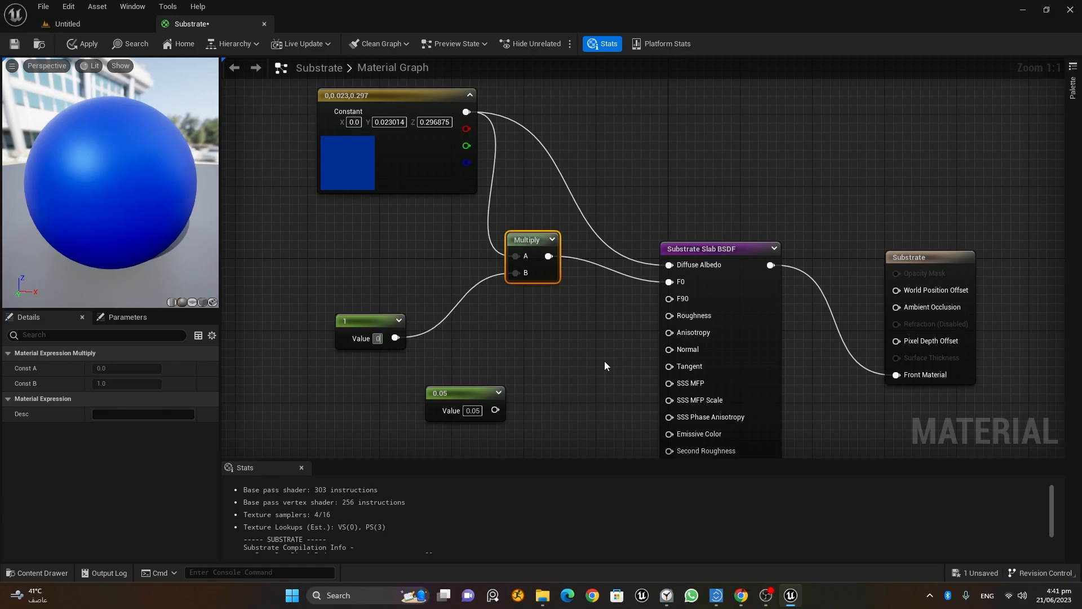
{"action": "key", "text": "Return"}
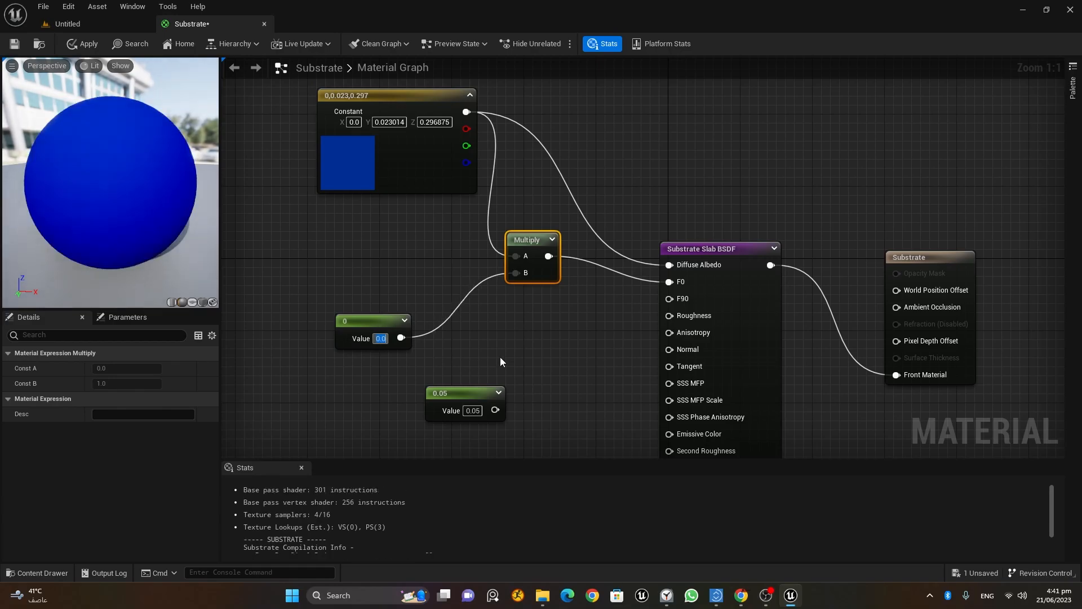
{"action": "key", "text": "ctrl+z"}
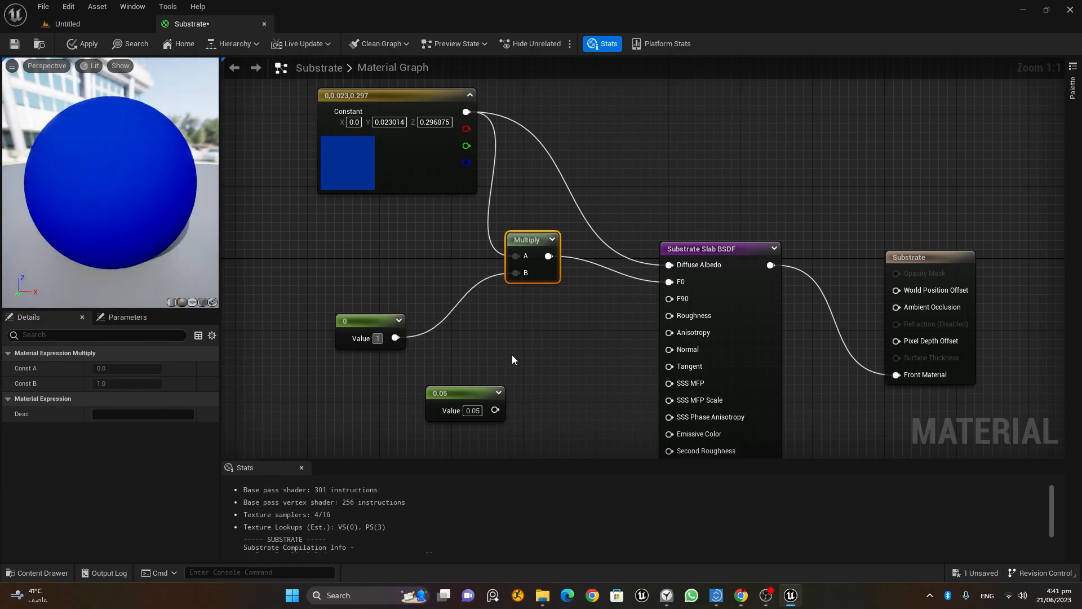
{"action": "left_click_drag", "start_coordinate": [113, 203], "coordinate": [109, 166]}
Delete the Multiply node and disconnect the color constant from the slab's Diffuse Albedo.
{"action": "right_click_drag", "start_coordinate": [483, 313], "coordinate": [559, 317]}
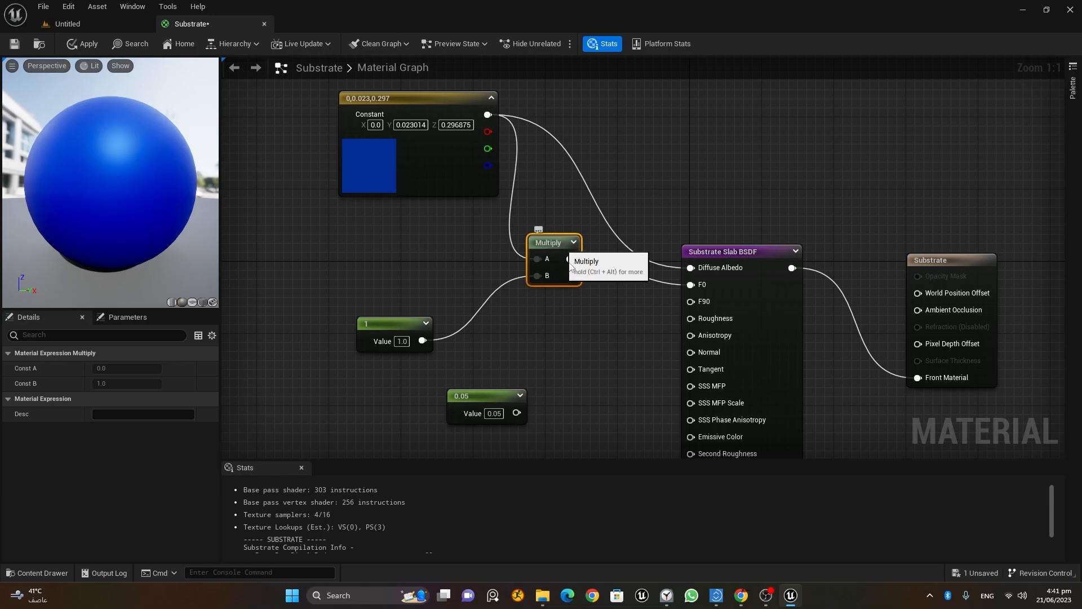
{"action": "key", "text": "Delete"}
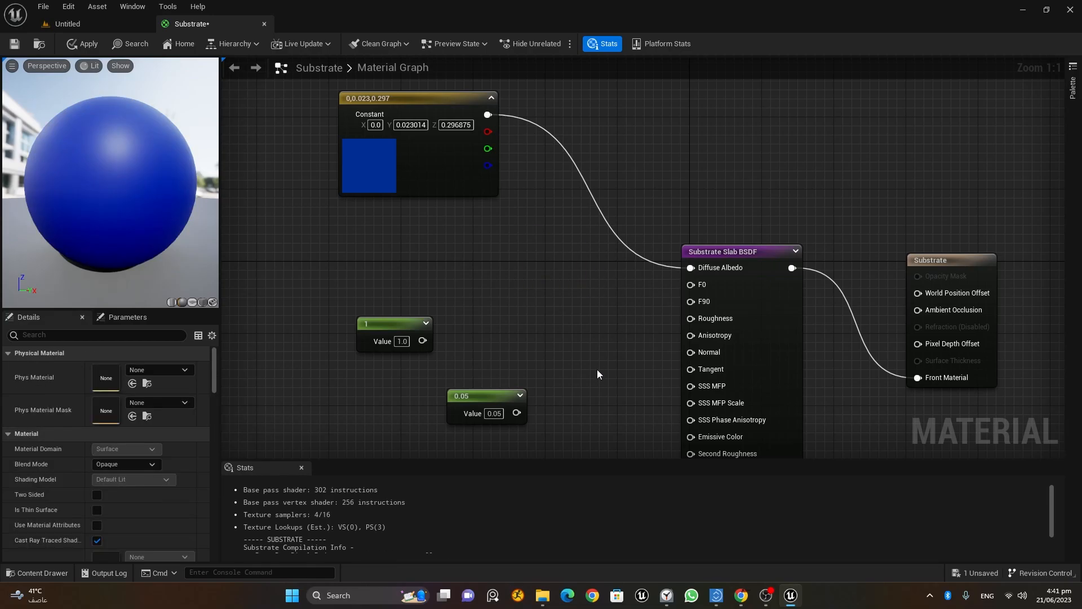
{"action": "left_click", "coordinate": [690, 268], "text": "alt"}
Move the color constant and both scalar constants farther from the slab to free space in front of it.
{"action": "left_click_drag", "start_coordinate": [439, 106], "coordinate": [384, 124]}
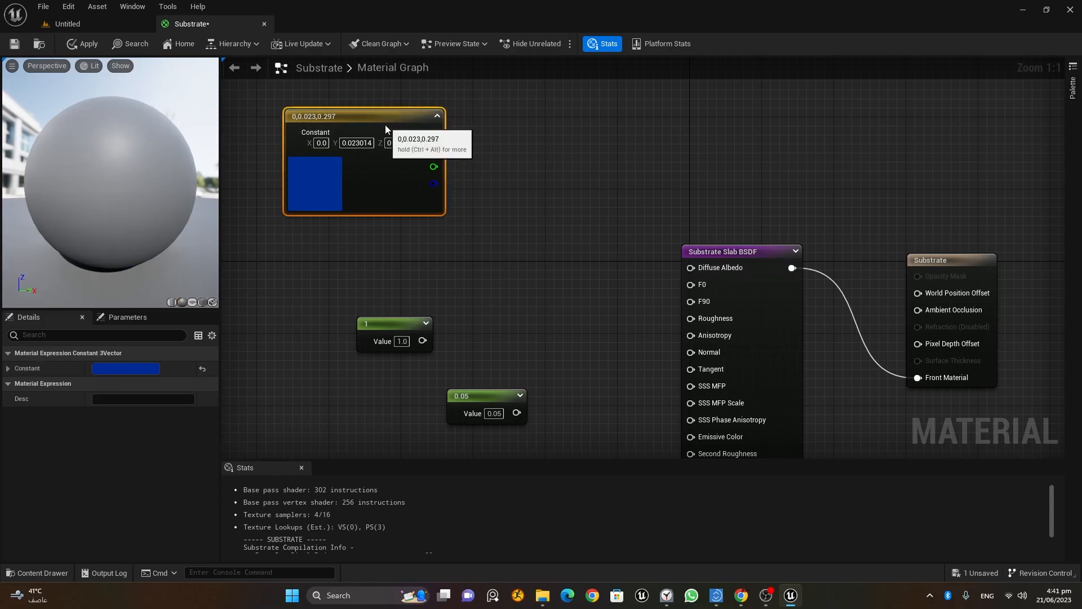
{"action": "left_click_drag", "start_coordinate": [413, 323], "coordinate": [395, 250]}
{"action": "left_click_drag", "start_coordinate": [487, 393], "coordinate": [369, 411]}
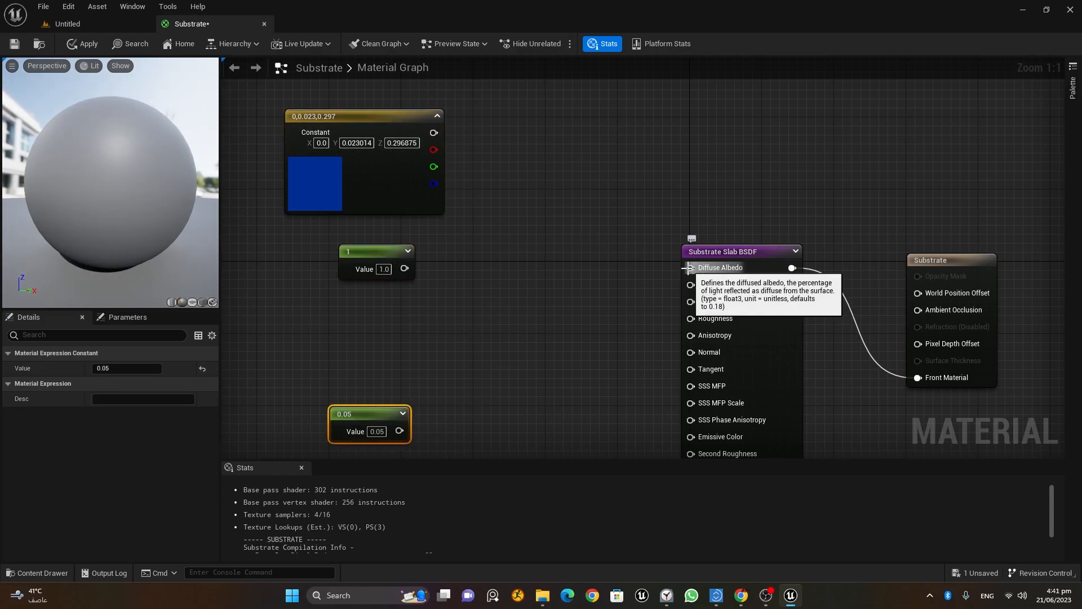
Add a Substrate Metalness-To-DiffuseAlbedo-F0 node connected to the slab's Diffuse Albedo and place it between the constants and the slab.
{"action": "left_click_drag", "start_coordinate": [688, 267], "coordinate": [553, 184]}
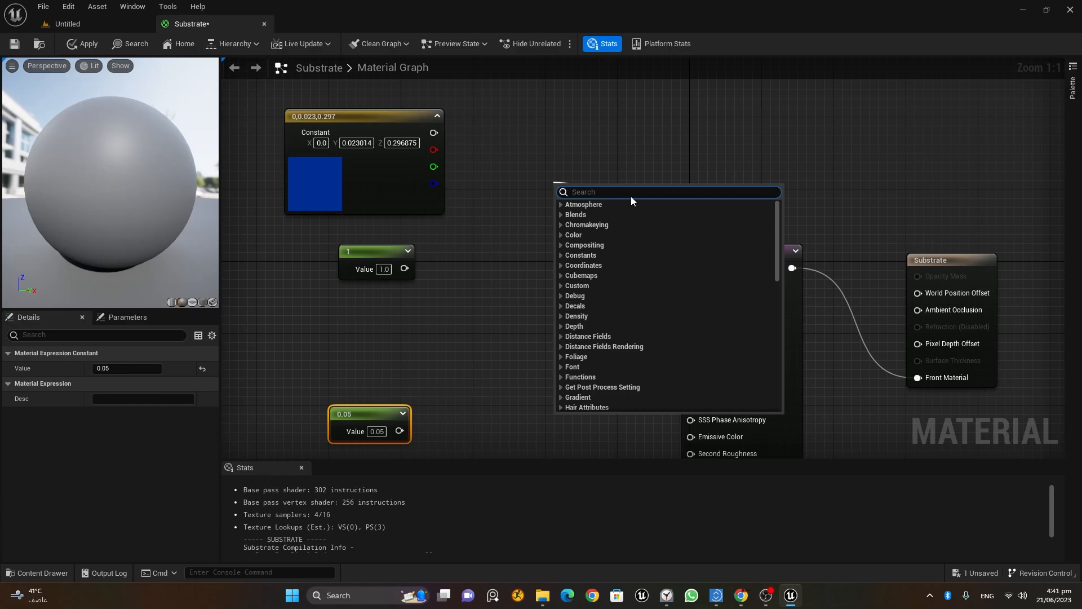
{"action": "type", "text": "sbu"}
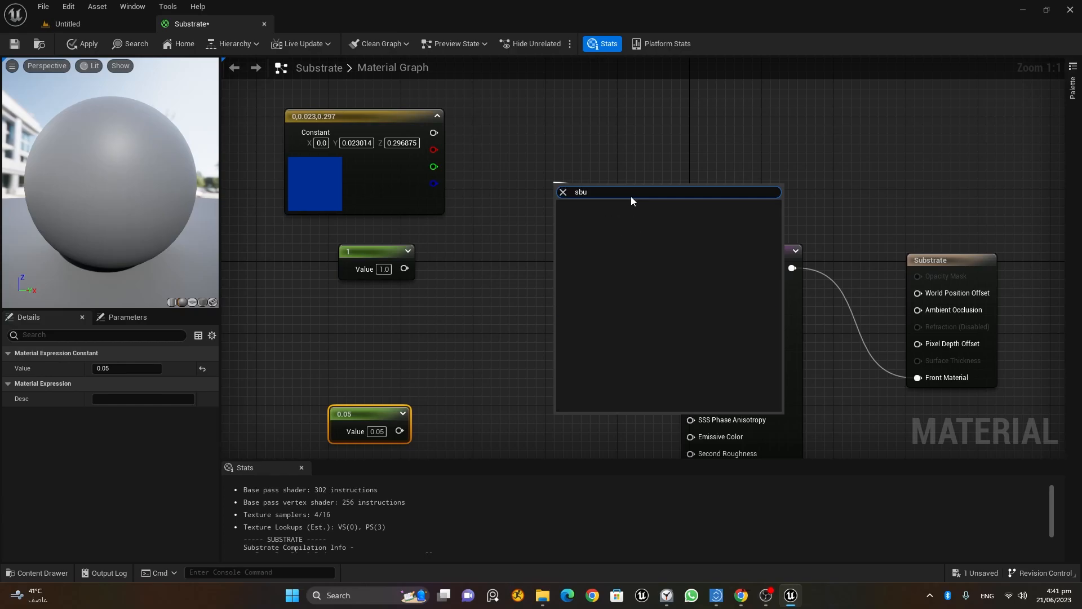
{"action": "key", "text": "BackSpace"}
{"action": "key", "text": "BackSpace"}
{"action": "type", "text": "ubs"}
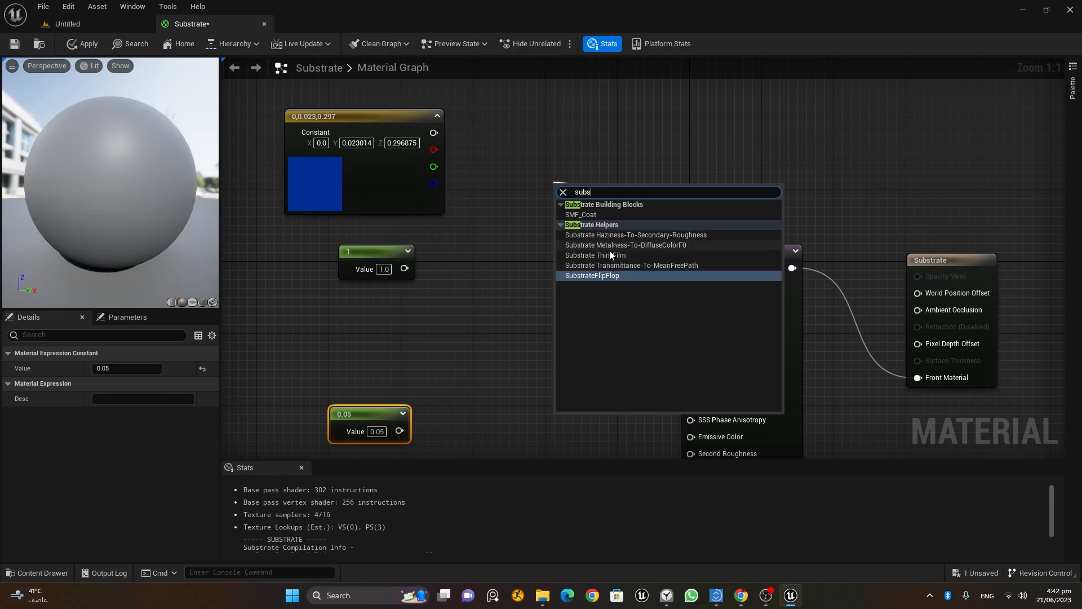
{"action": "left_click", "coordinate": [676, 245]}
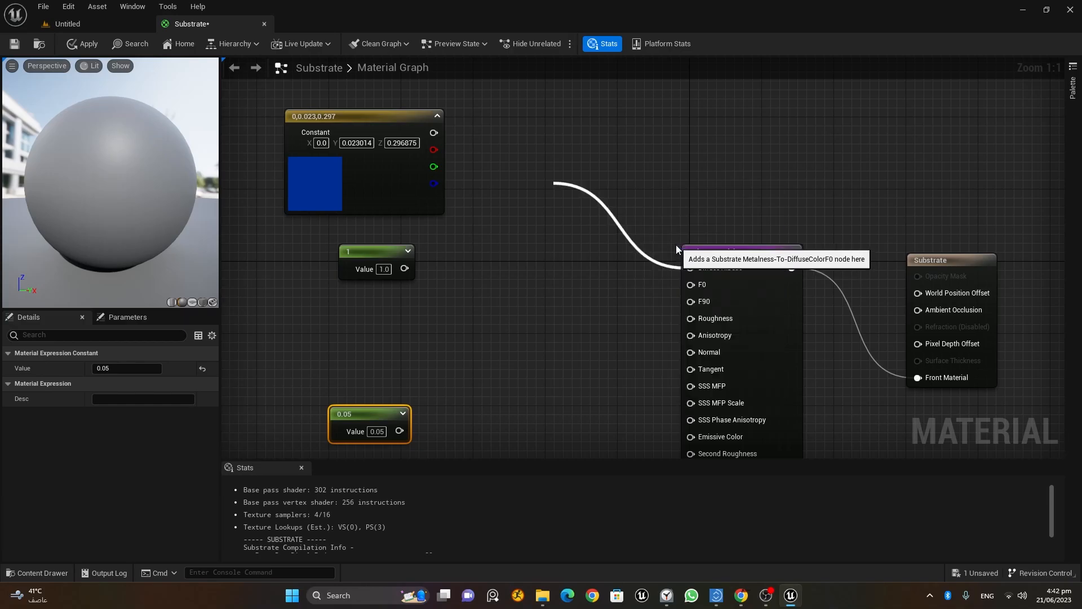
{"action": "left_click_drag", "start_coordinate": [626, 188], "coordinate": [536, 231]}
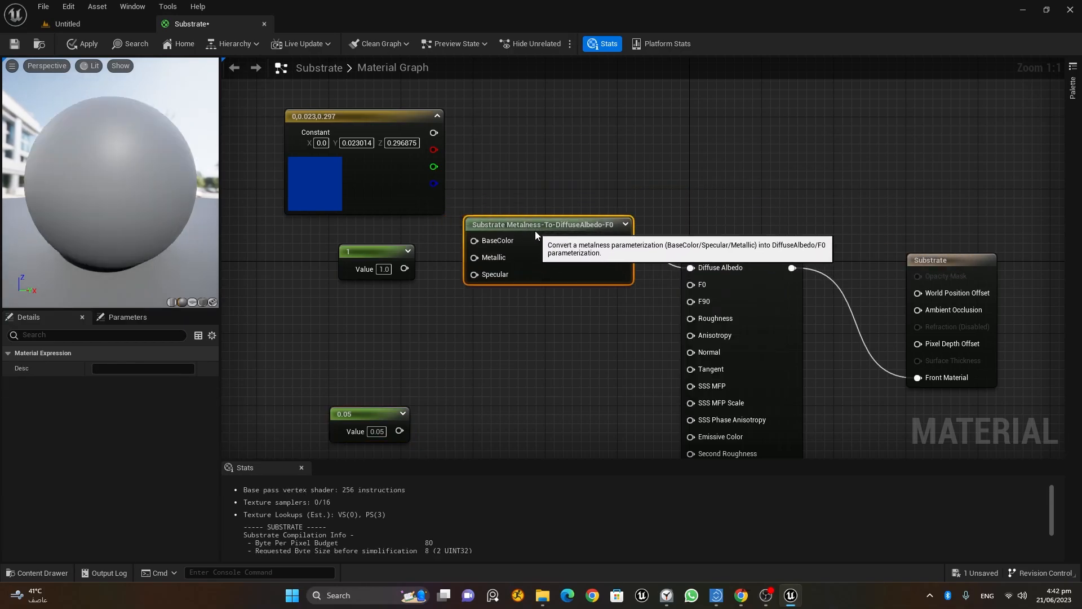
Rearrange the constants around the Metalness-To-DiffuseAlbedo-F0 node and connect its F0 output to F0 on the Substrate Slab BSDF.
{"action": "right_click_drag", "start_coordinate": [471, 306], "coordinate": [522, 335]}
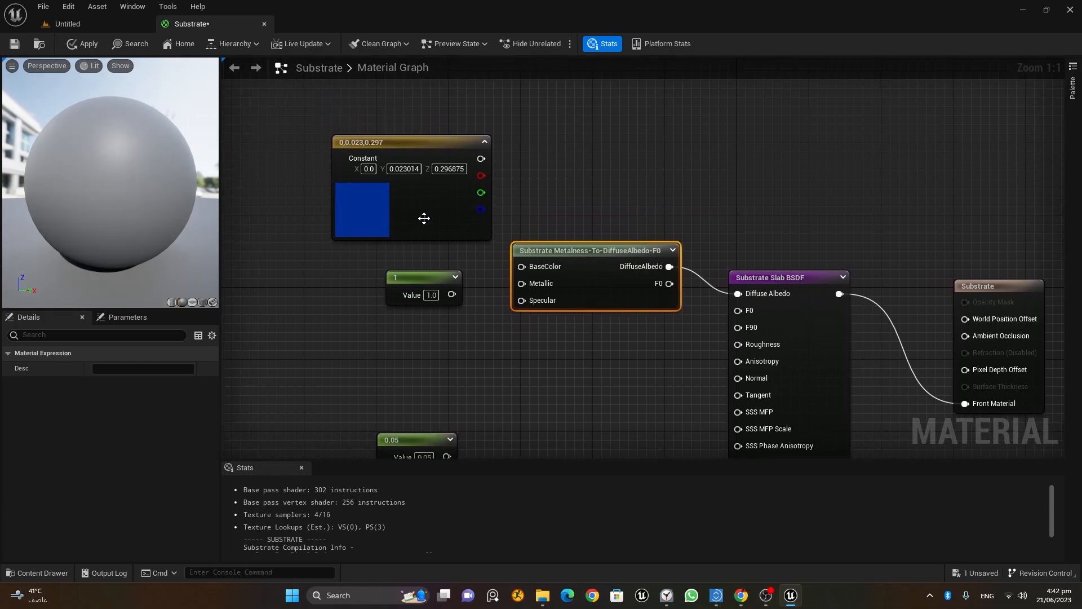
{"action": "left_click_drag", "start_coordinate": [424, 145], "coordinate": [360, 126]}
{"action": "left_click_drag", "start_coordinate": [440, 271], "coordinate": [394, 306]}
{"action": "left_click_drag", "start_coordinate": [578, 271], "coordinate": [552, 261]}
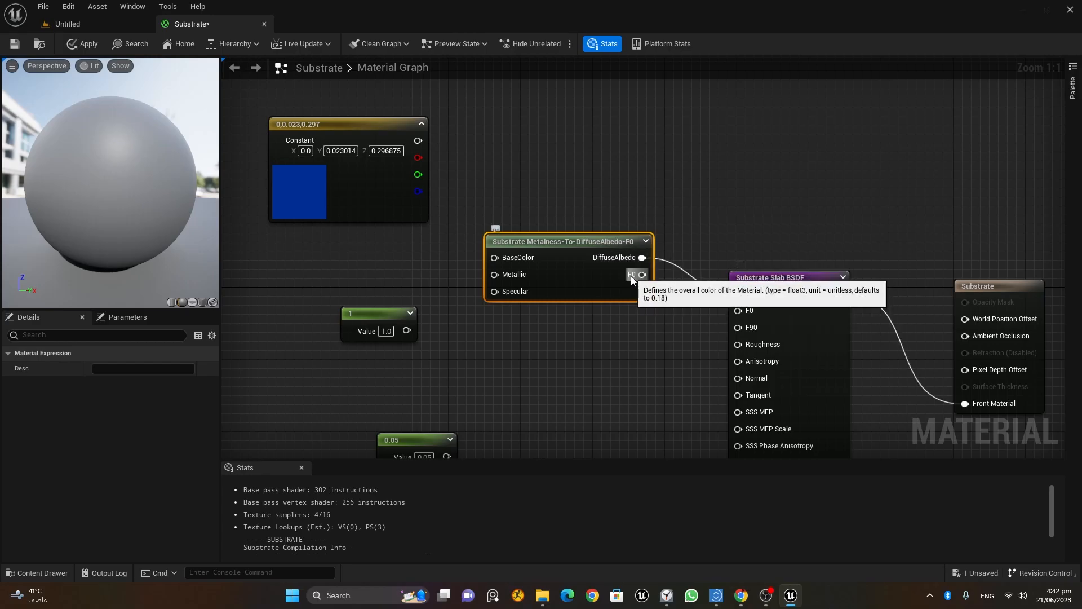
{"action": "left_click_drag", "start_coordinate": [640, 275], "coordinate": [738, 310]}
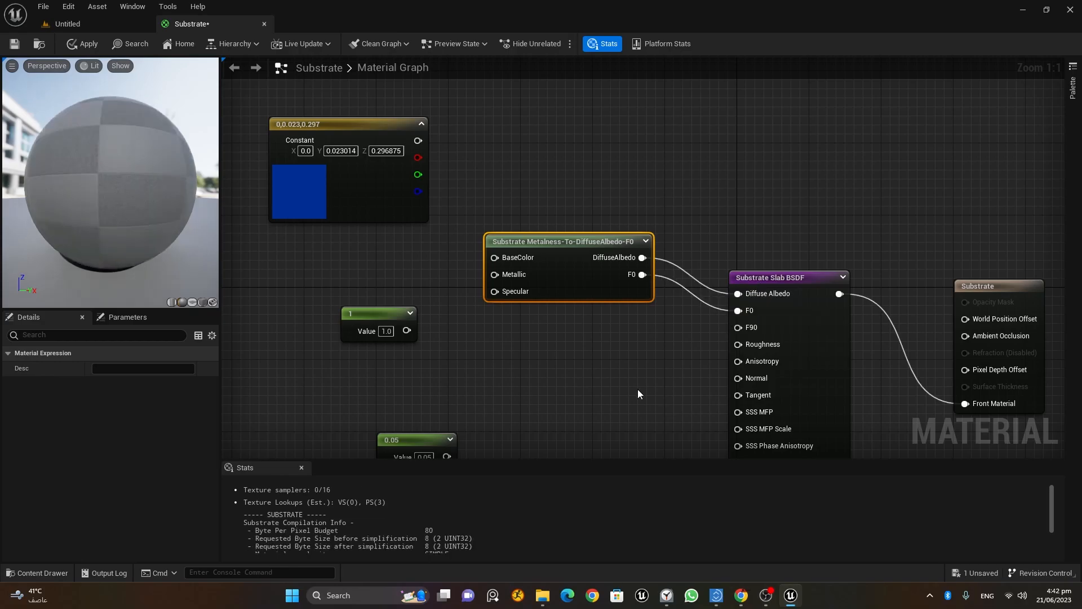
{"action": "right_click_drag", "start_coordinate": [601, 351], "coordinate": [693, 349]}
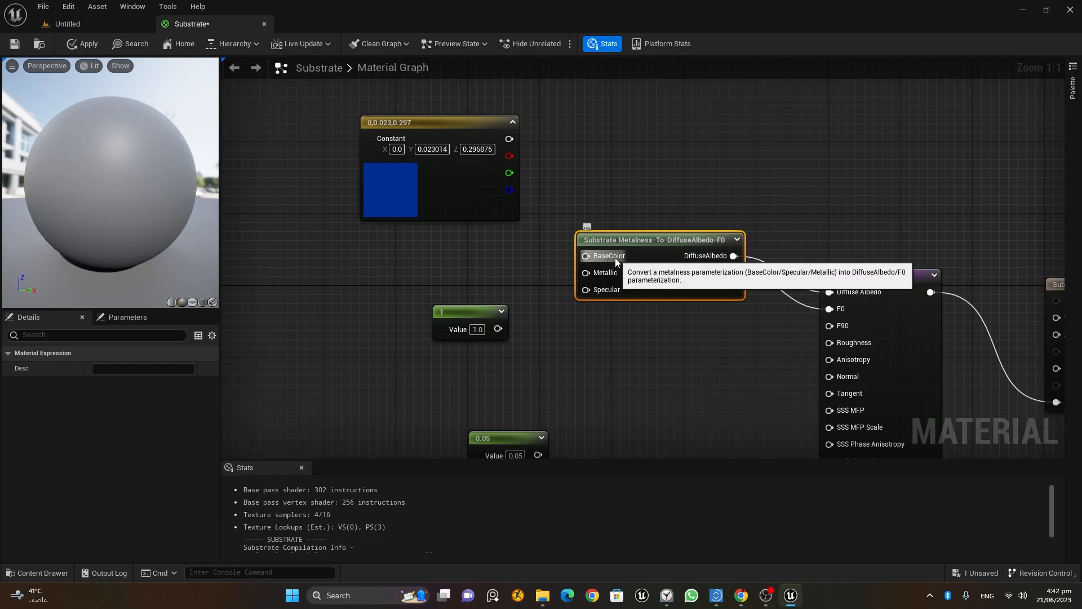
Connect the blue color constant to BaseColor and the 1.0 constant to Metallic on the Metalness-To-DiffuseAlbedo-F0 node.
{"action": "left_click_drag", "start_coordinate": [509, 139], "coordinate": [585, 255]}
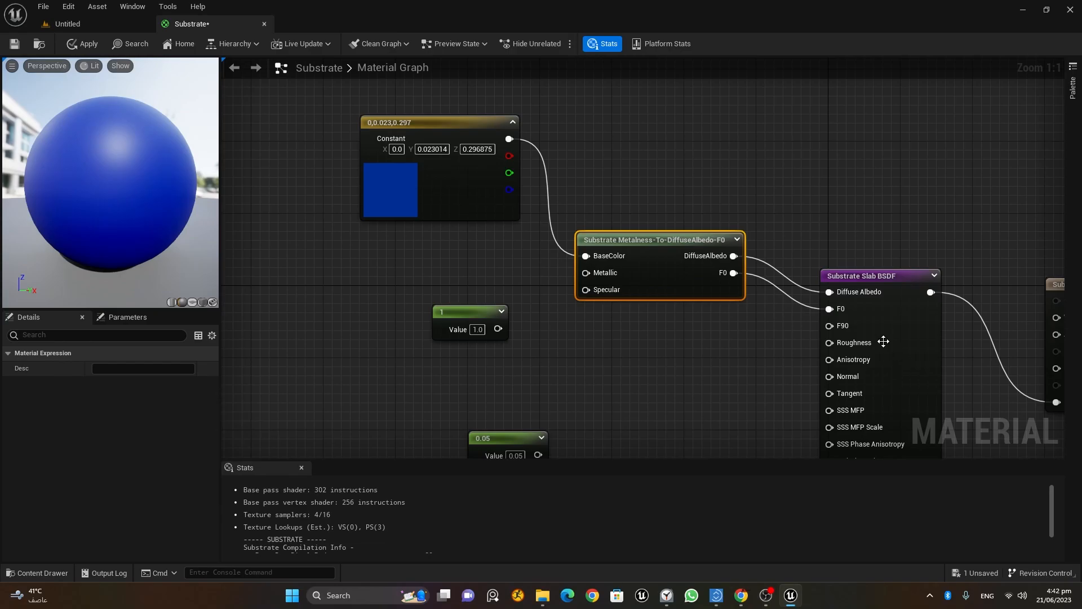
{"action": "left_click_drag", "start_coordinate": [499, 329], "coordinate": [588, 274]}
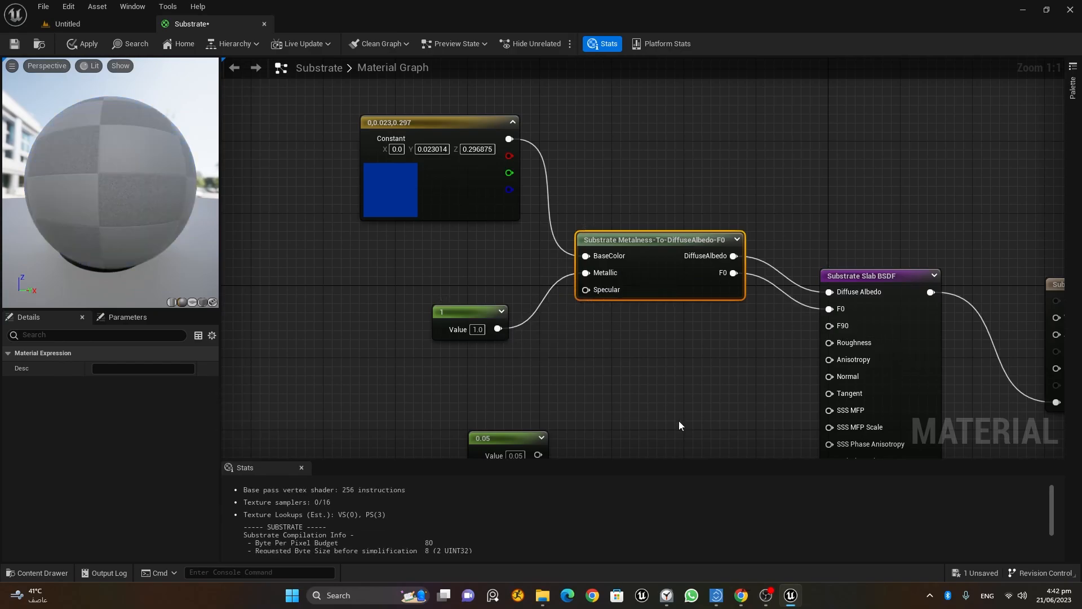
{"action": "left_click_drag", "start_coordinate": [129, 168], "coordinate": [34, 168]}
Connect the 0.05 constant to Roughness on the Substrate Slab BSDF.
{"action": "right_click_drag", "start_coordinate": [564, 331], "coordinate": [495, 290]}
{"action": "left_click", "coordinate": [470, 385]}
{"action": "left_click_drag", "start_coordinate": [469, 385], "coordinate": [728, 281]}
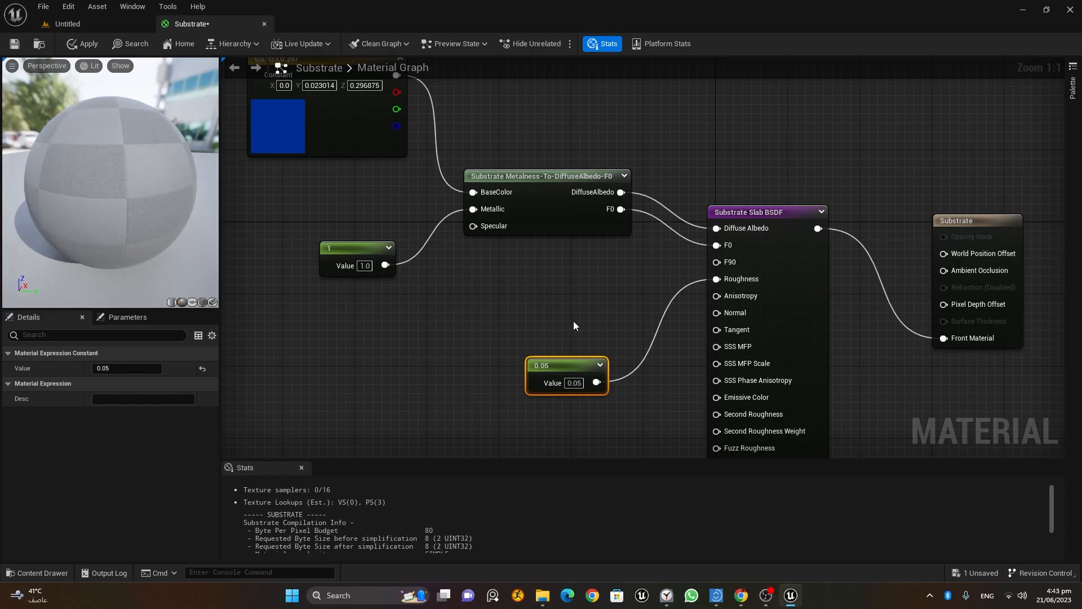
Examine the metallic reflections on the preview sphere from several angles and distances.
{"action": "mouse_move", "coordinate": [156, 212]}
{"action": "left_mouse_down"}
{"action": "mouse_move", "coordinate": [121, 217]}
{"action": "mouse_move", "coordinate": [164, 213]}
{"action": "left_mouse_up"}
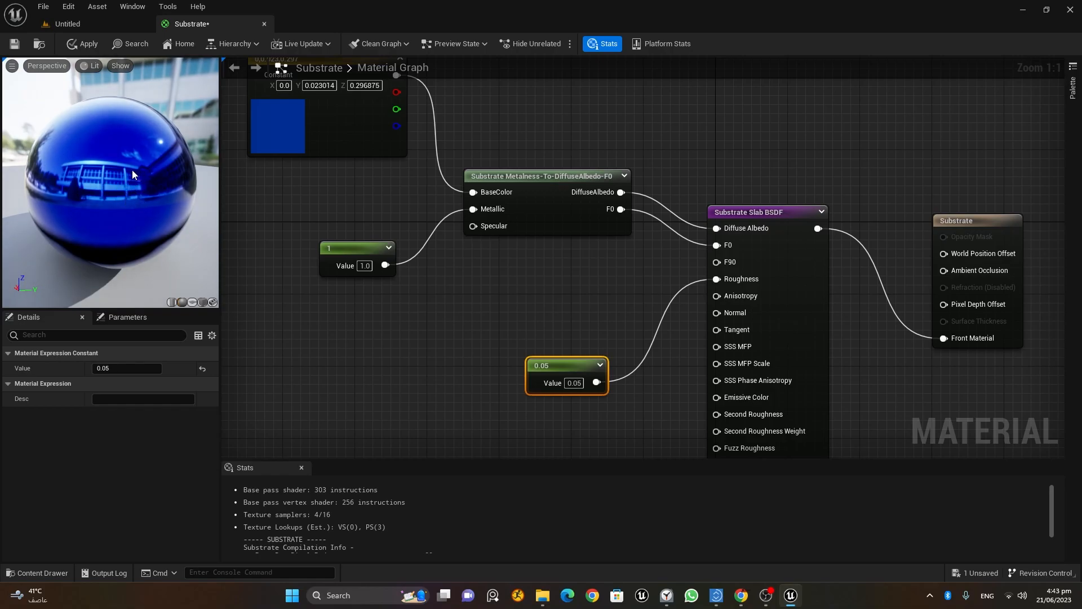
{"action": "left_click_drag", "start_coordinate": [130, 179], "coordinate": [161, 163]}
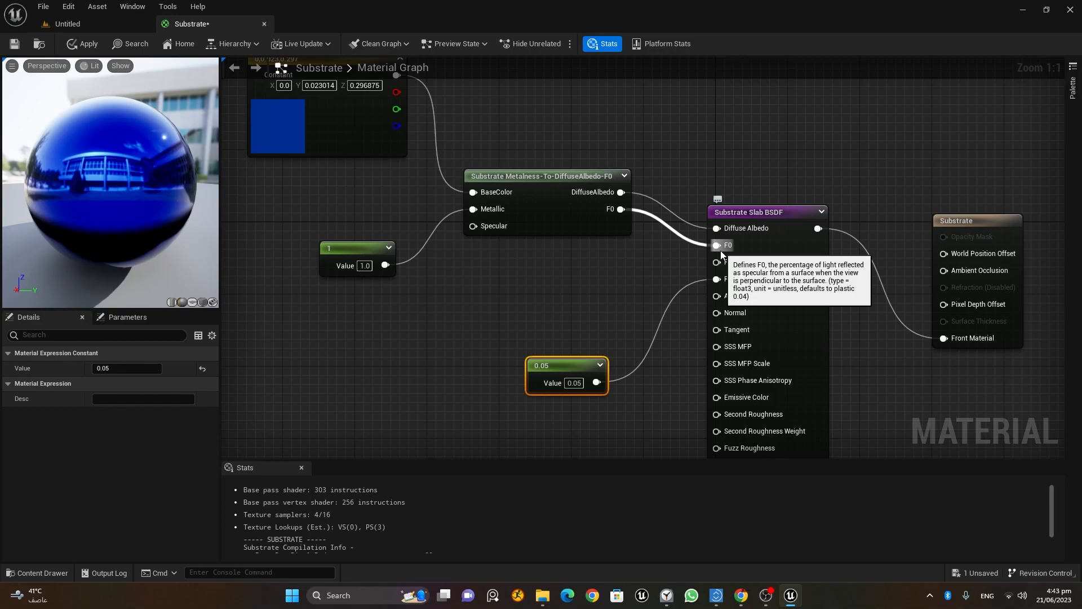
{"action": "left_click_drag", "start_coordinate": [130, 165], "coordinate": [100, 181]}
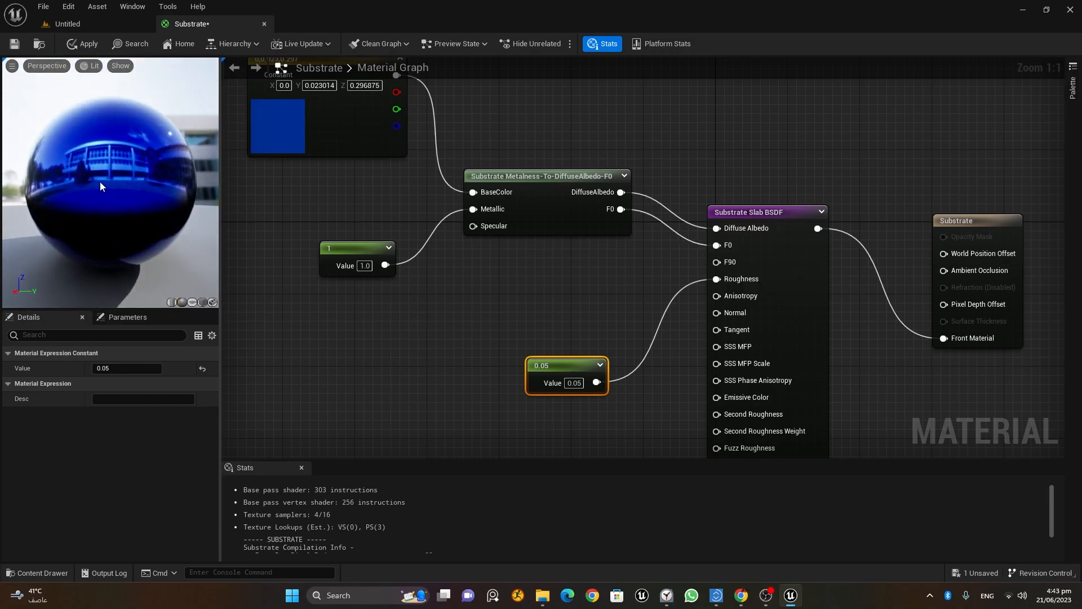
{"action": "scroll", "coordinate": [121, 155], "scroll_direction": "up", "scroll_amount": 3}
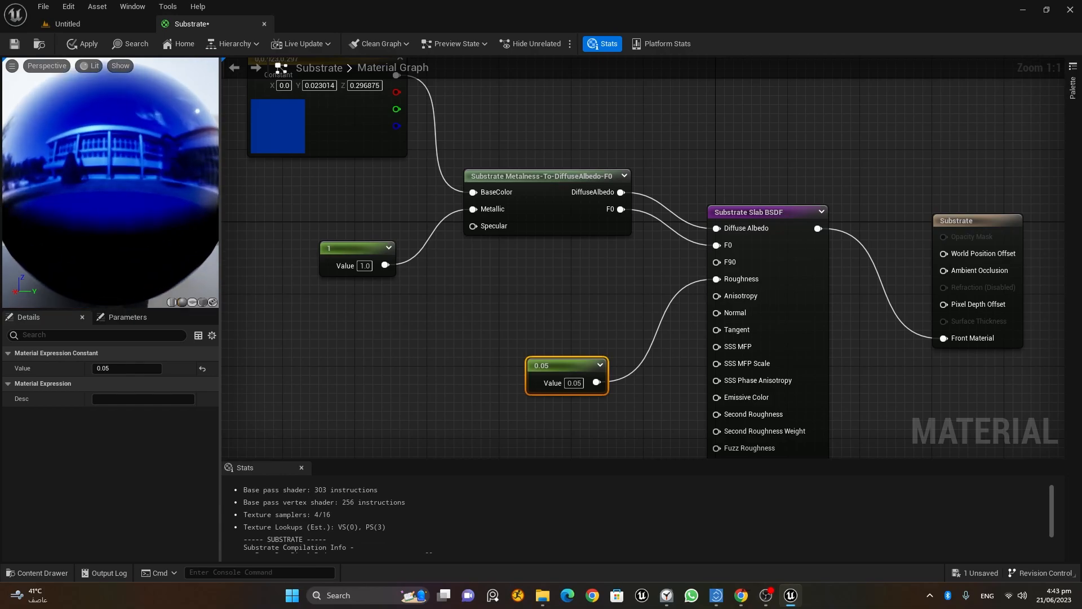
{"action": "left_click_drag", "start_coordinate": [121, 225], "coordinate": [129, 265]}
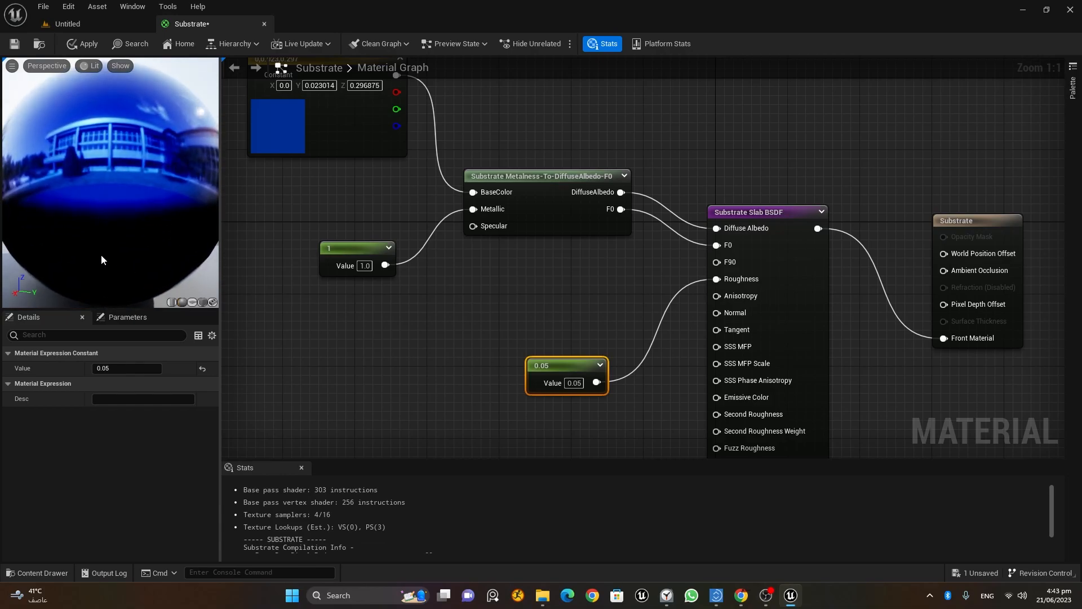
{"action": "scroll", "coordinate": [127, 261], "scroll_direction": "down", "scroll_amount": 3}
{"action": "left_click_drag", "start_coordinate": [116, 234], "coordinate": [122, 217]}
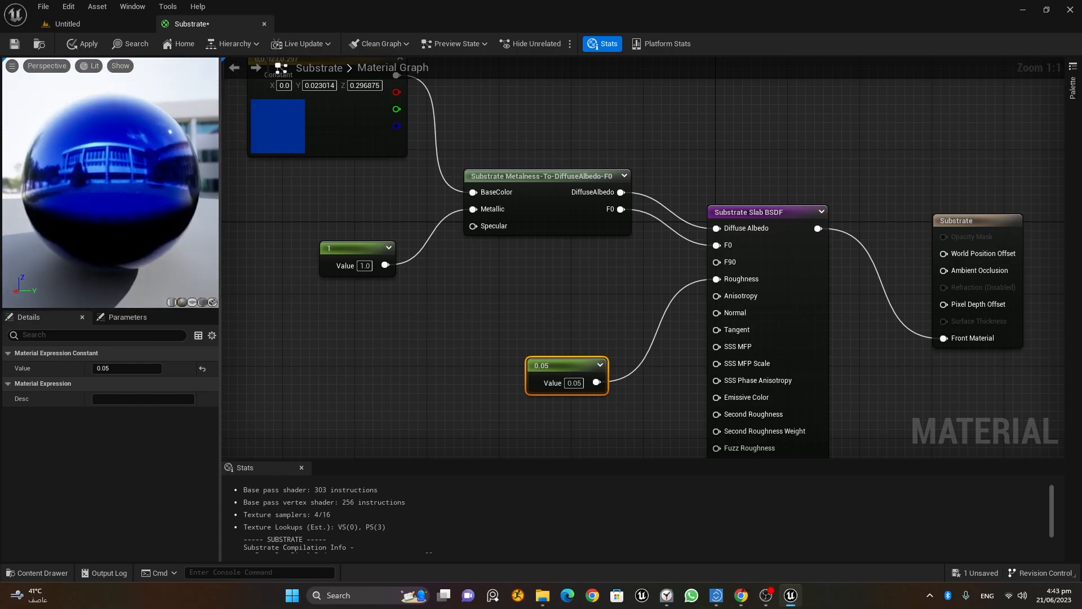
Add a vector parameter named F90_Color and place it beneath the Metalness-To-DiffuseAlbedo-F0 node.
{"action": "mouse_move", "coordinate": [730, 265]}
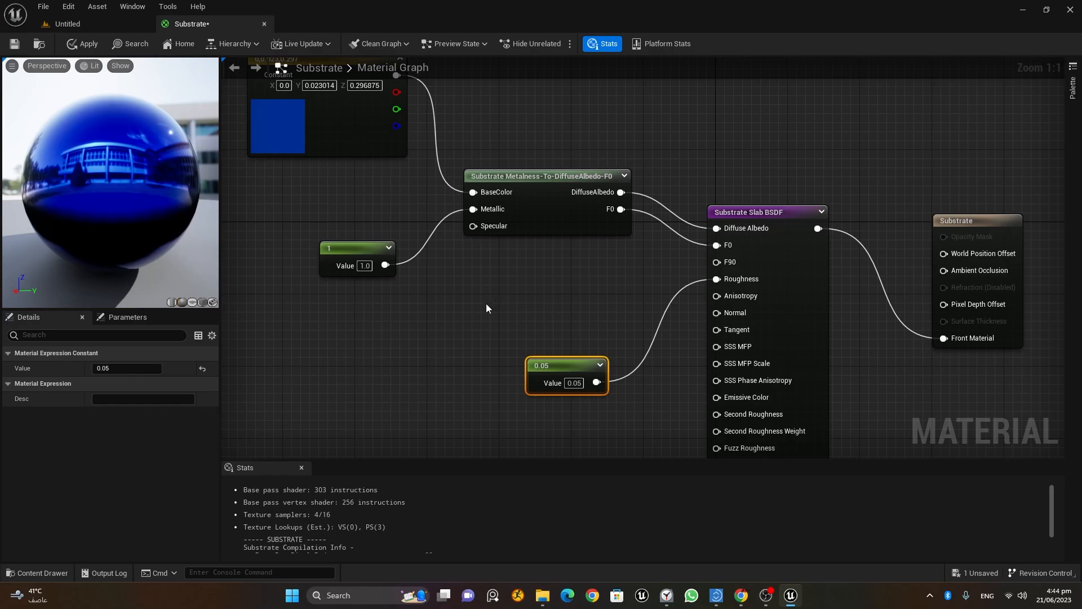
{"action": "left_click", "coordinate": [455, 291]}
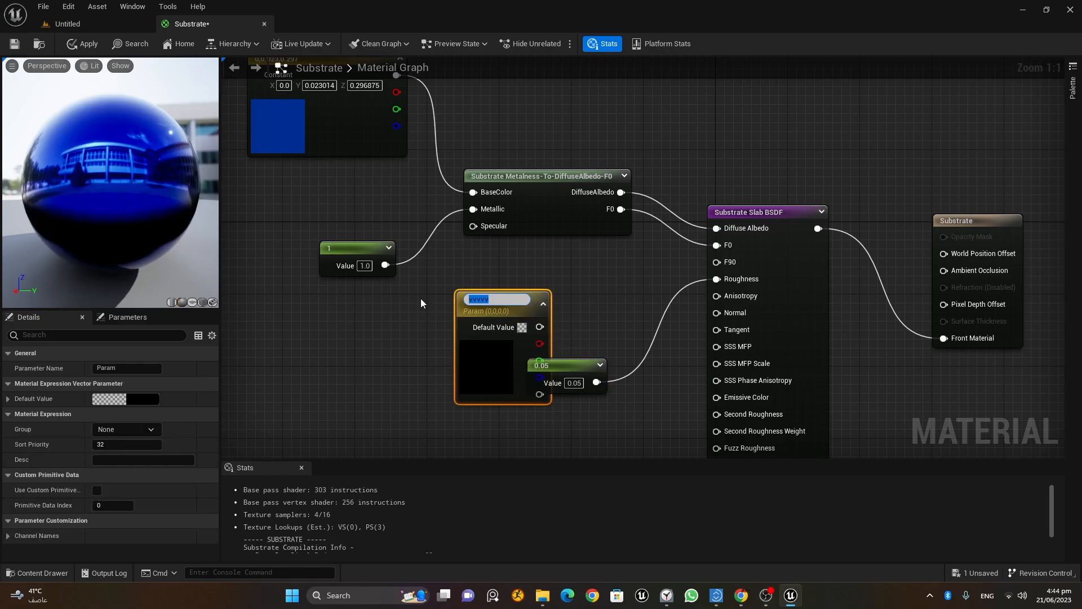
{"action": "type", "text": "F90_Color"}
{"action": "key", "text": "Return"}
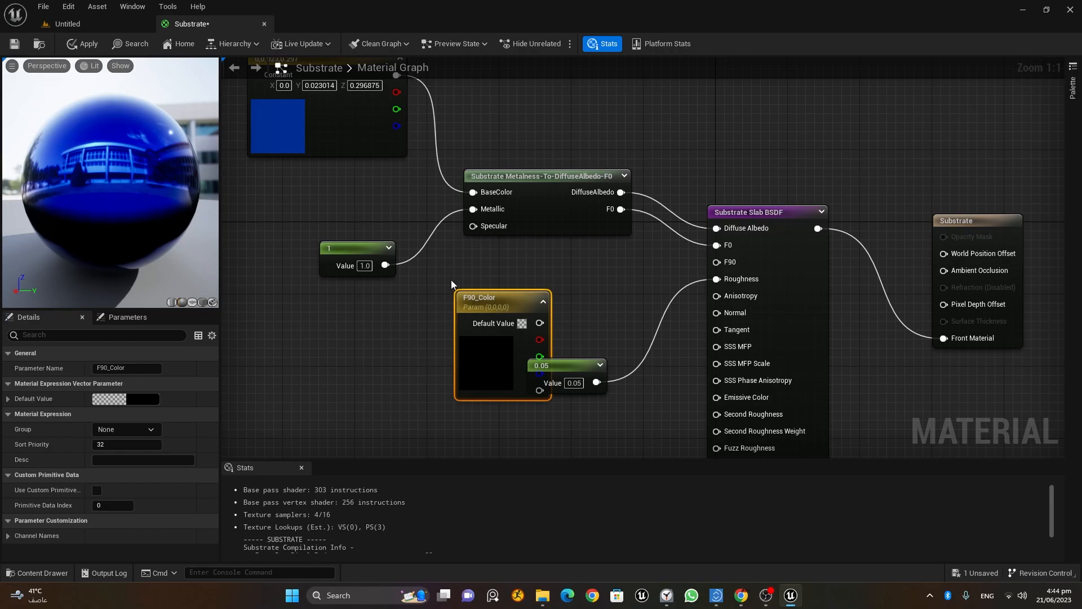
{"action": "left_click_drag", "start_coordinate": [505, 306], "coordinate": [514, 274]}
Set the default color of the F90_Color parameter to a fully saturated red.
{"action": "double_click", "coordinate": [487, 323]}
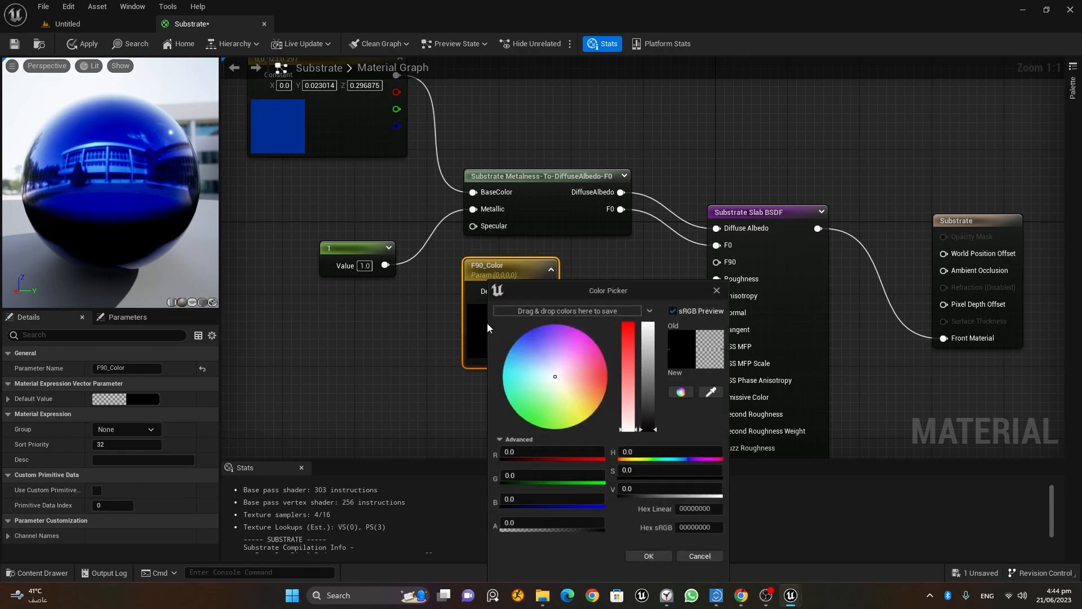
{"action": "left_click_drag", "start_coordinate": [633, 331], "coordinate": [632, 312]}
{"action": "left_click_drag", "start_coordinate": [657, 375], "coordinate": [657, 346]}
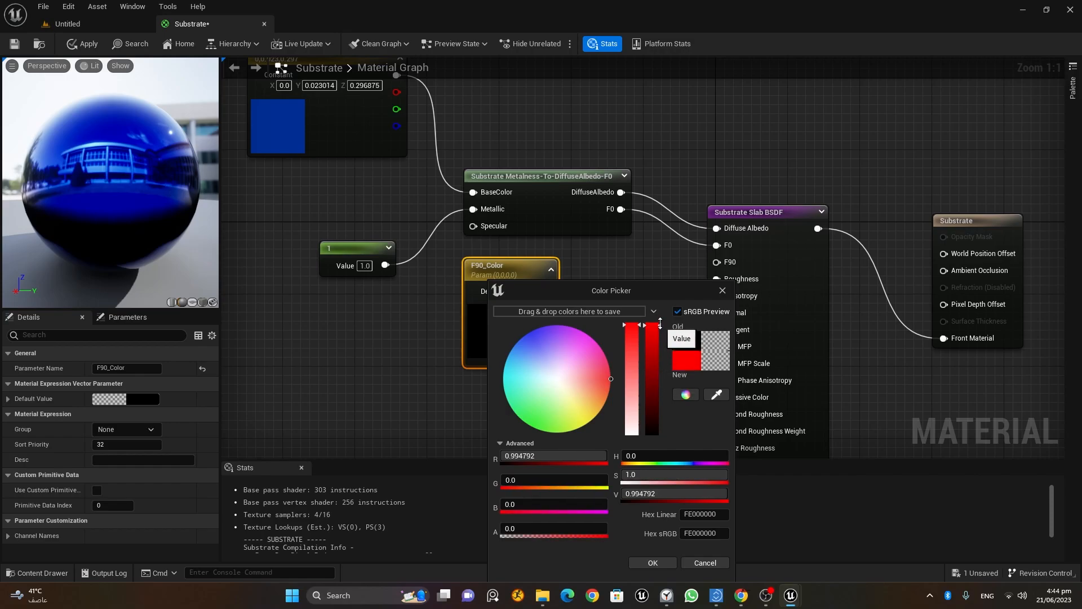
{"action": "left_click", "coordinate": [661, 563]}
Connect F90_Color to F90 on the slab, tidy the 0.05 roughness constant beneath it, and check the edge color on the preview sphere.
{"action": "right_click_drag", "start_coordinate": [607, 318], "coordinate": [598, 262]}
{"action": "left_click_drag", "start_coordinate": [566, 306], "coordinate": [563, 360]}
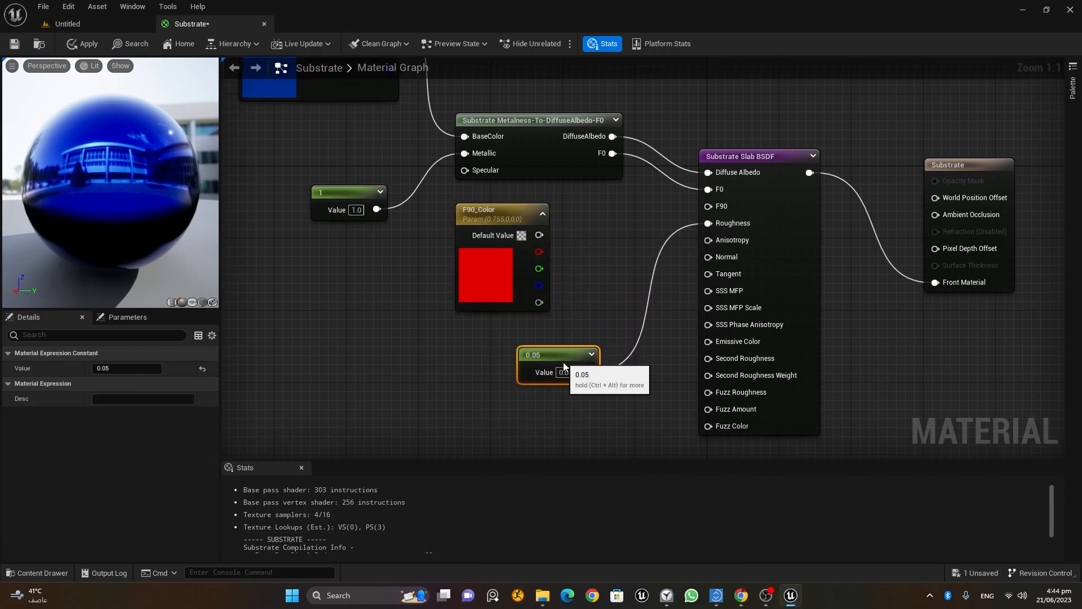
{"action": "left_click_drag", "start_coordinate": [525, 219], "coordinate": [709, 207]}
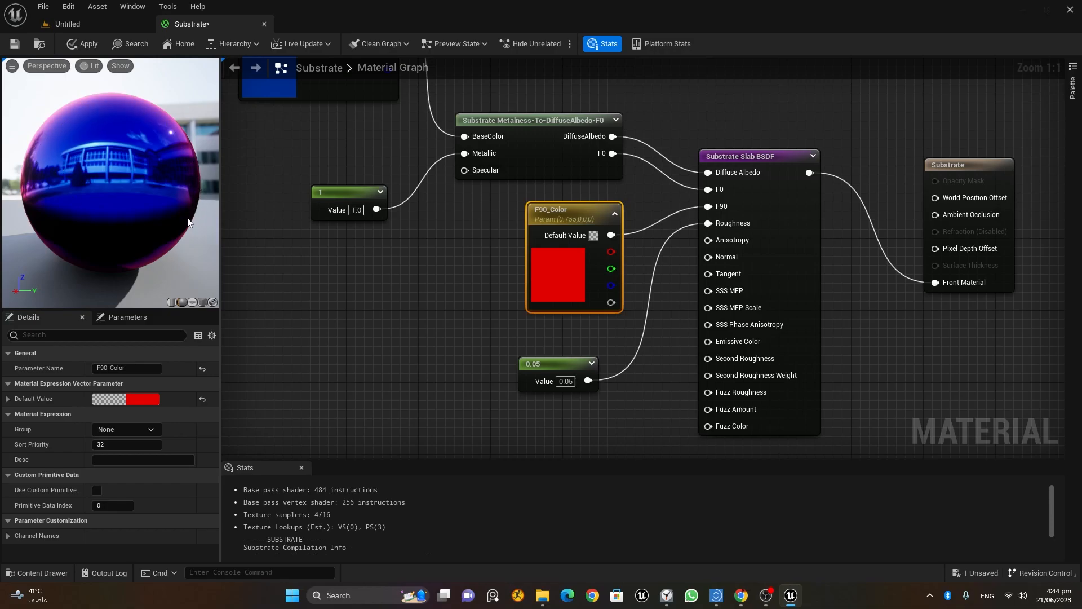
{"action": "left_click_drag", "start_coordinate": [153, 123], "coordinate": [175, 138]}
{"action": "left_click_drag", "start_coordinate": [557, 365], "coordinate": [566, 346]}
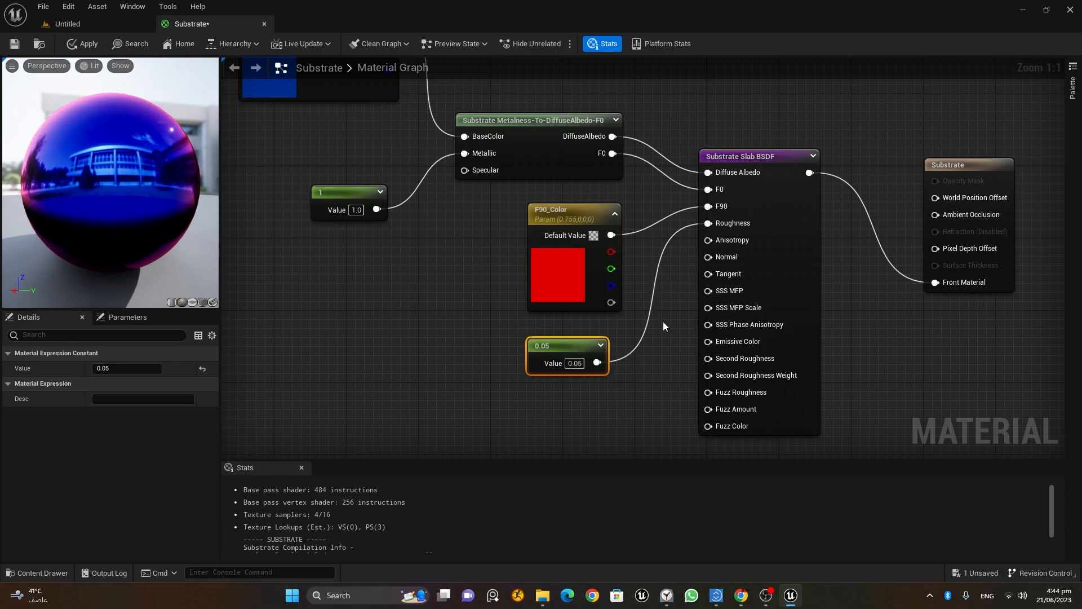
{"action": "right_click_drag", "start_coordinate": [641, 393], "coordinate": [670, 352]}
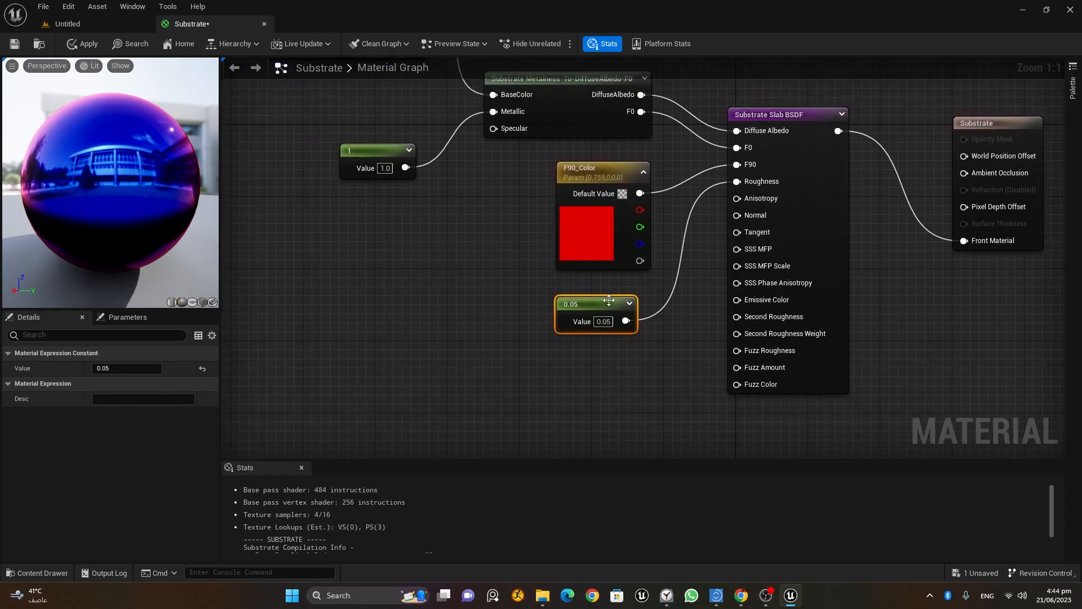
{"action": "mouse_move", "coordinate": [596, 301]}
{"action": "left_mouse_down"}
{"action": "mouse_move", "coordinate": [615, 283]}
{"action": "mouse_move", "coordinate": [596, 297]}
{"action": "left_mouse_up"}
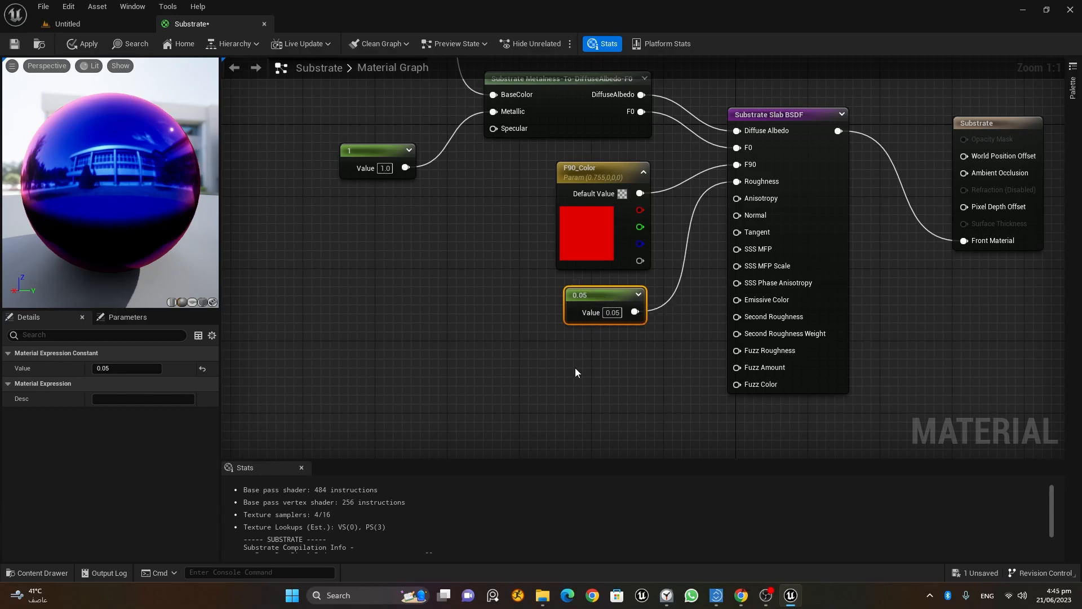
{"action": "left_click_drag", "start_coordinate": [162, 156], "coordinate": [168, 148]}
{"action": "right_click_drag", "start_coordinate": [168, 149], "coordinate": [168, 115]}
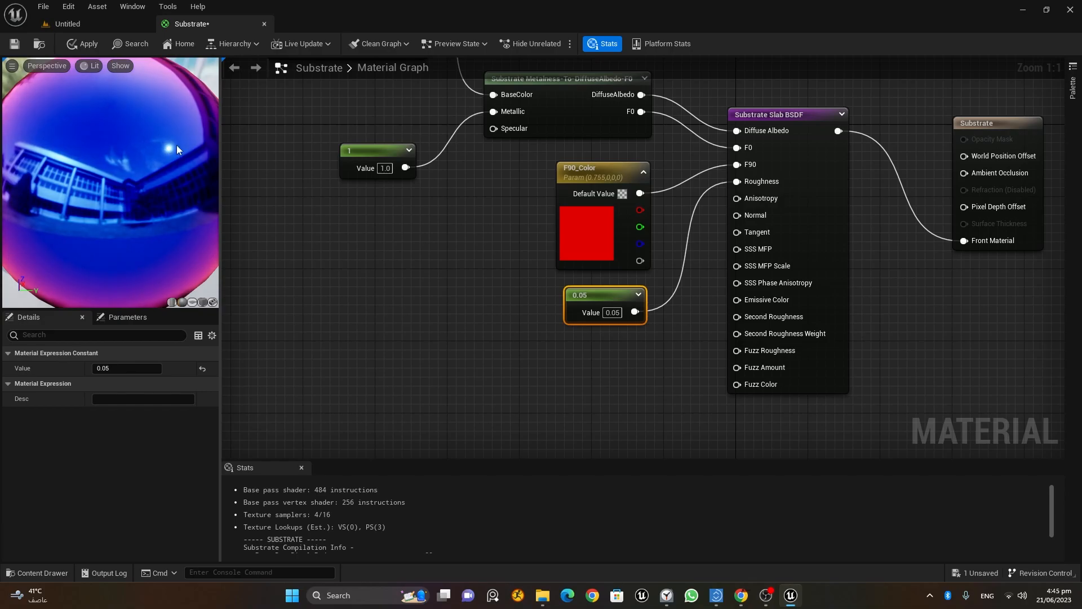
{"action": "right_click_drag", "start_coordinate": [172, 160], "coordinate": [172, 173]}
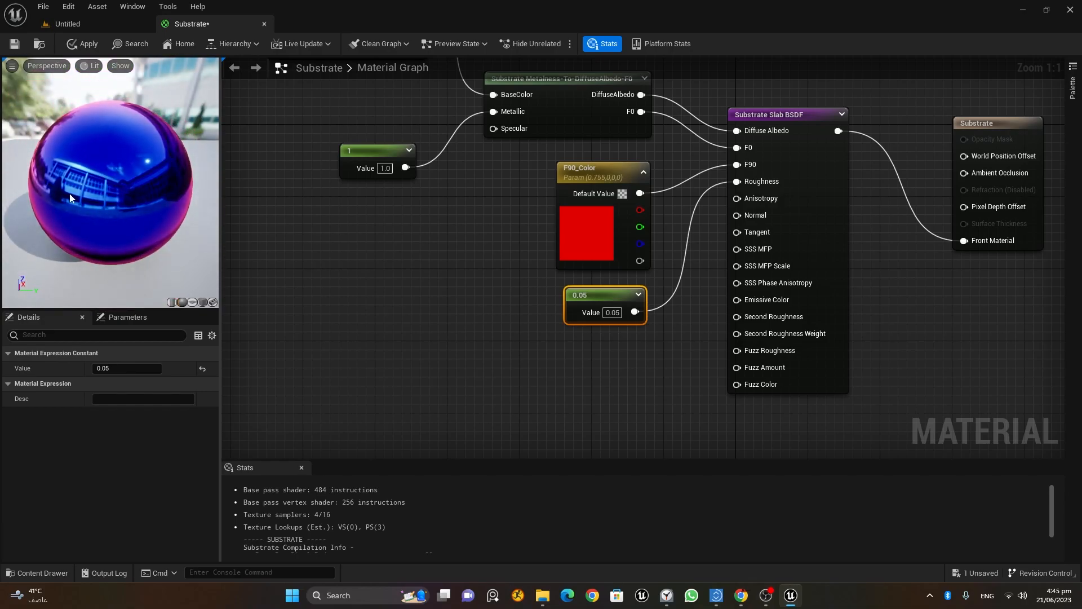
{"action": "left_click_drag", "start_coordinate": [127, 275], "coordinate": [197, 243]}
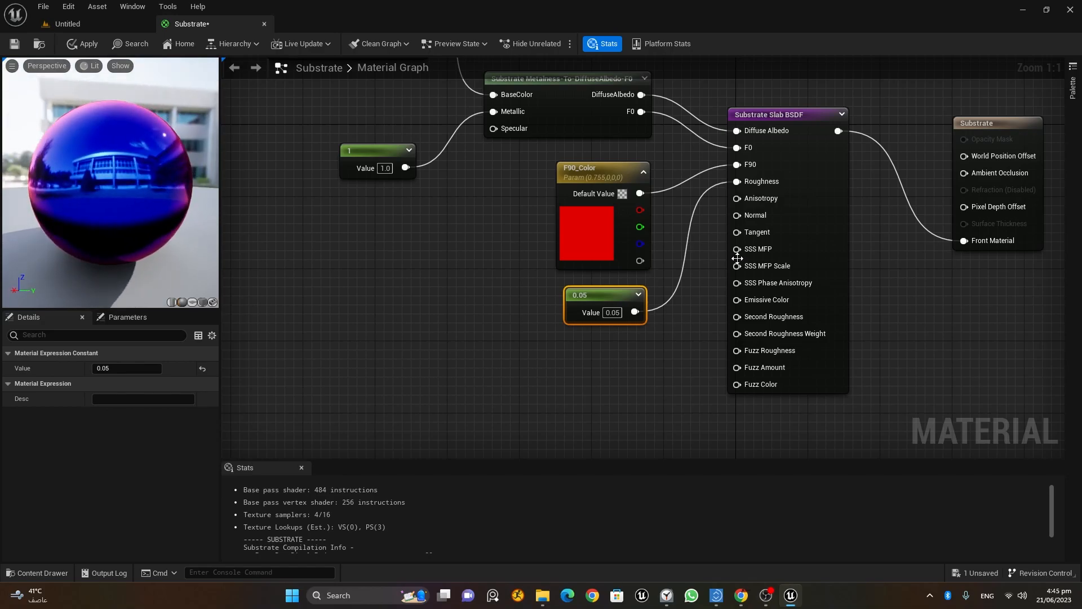
Add a scalar constant of 1.0 connected to the slab's Anisotropy and check its effect on the preview reflections.
{"action": "mouse_move", "coordinate": [762, 200]}
{"action": "left_click", "coordinate": [574, 357]}
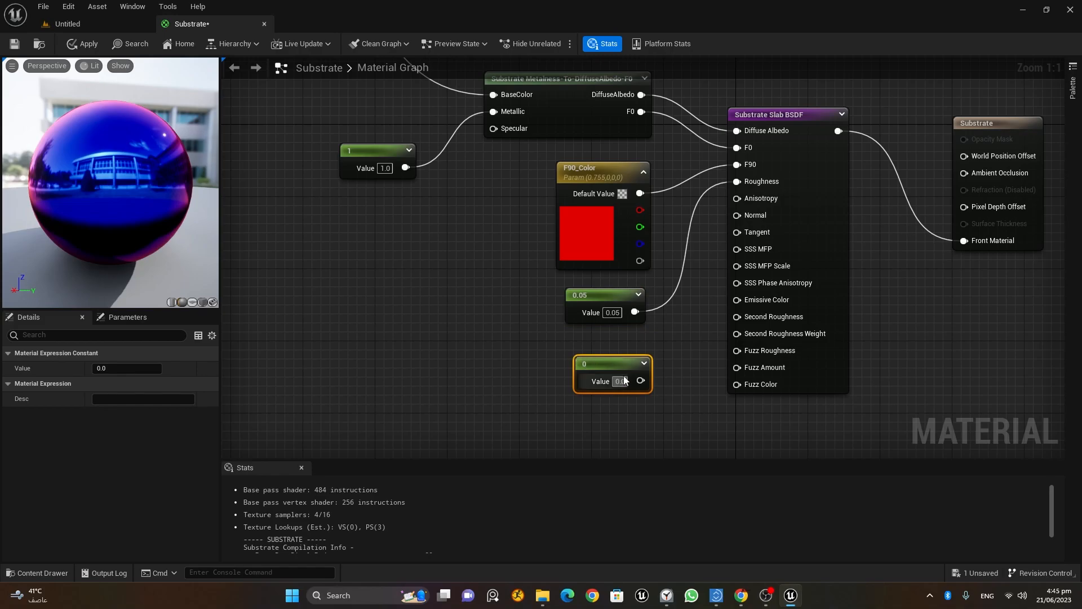
{"action": "left_click_drag", "start_coordinate": [641, 381], "coordinate": [737, 198]}
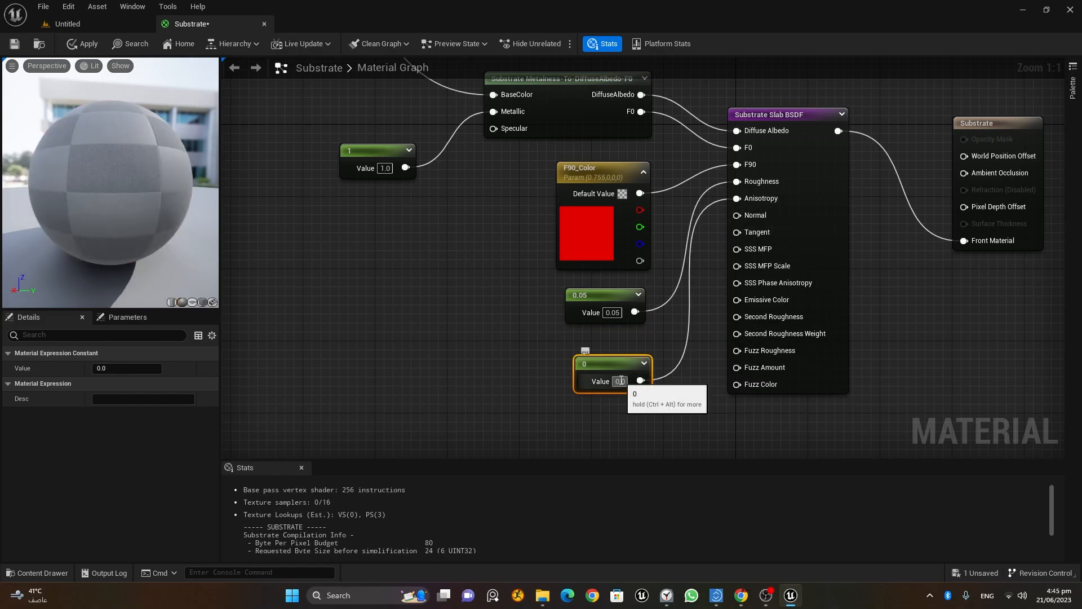
{"action": "type", "text": "1"}
{"action": "key", "text": "Return"}
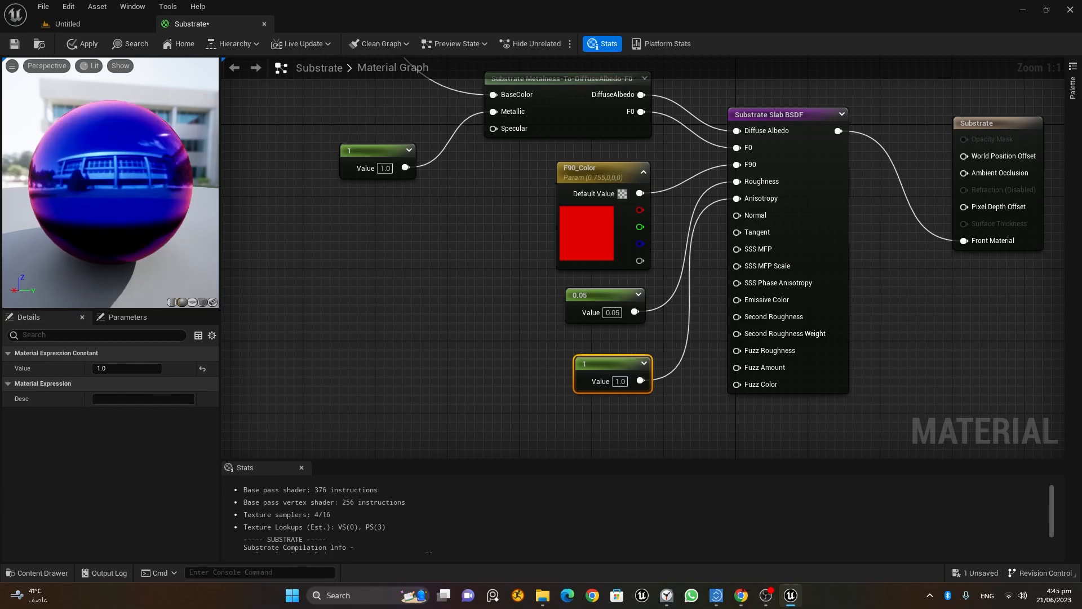
{"action": "left_click_drag", "start_coordinate": [135, 177], "coordinate": [113, 176]}
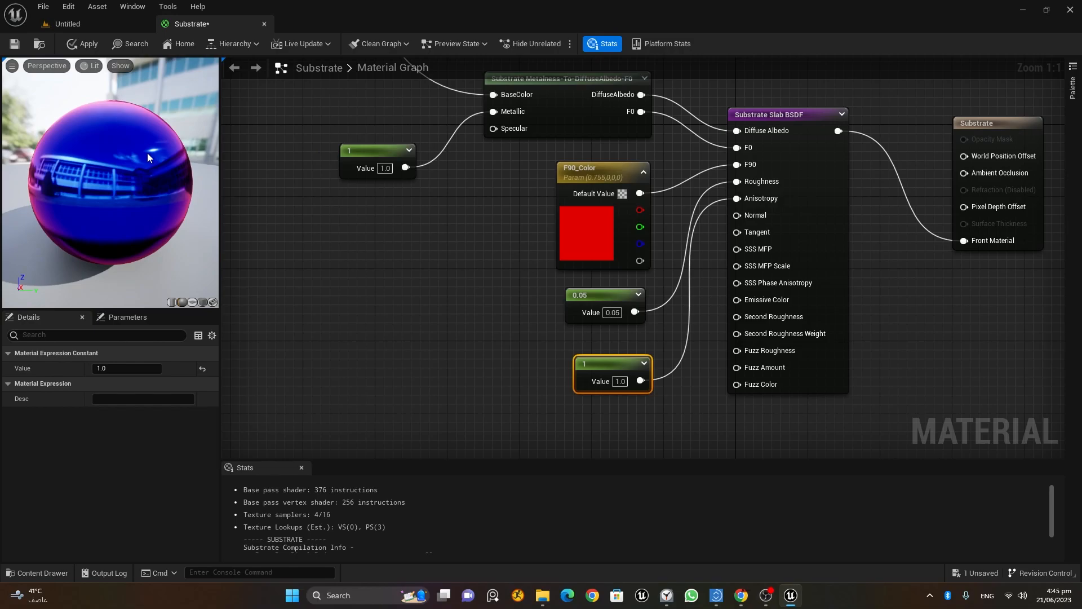
{"action": "scroll", "coordinate": [147, 153], "scroll_direction": "up", "scroll_amount": 5}
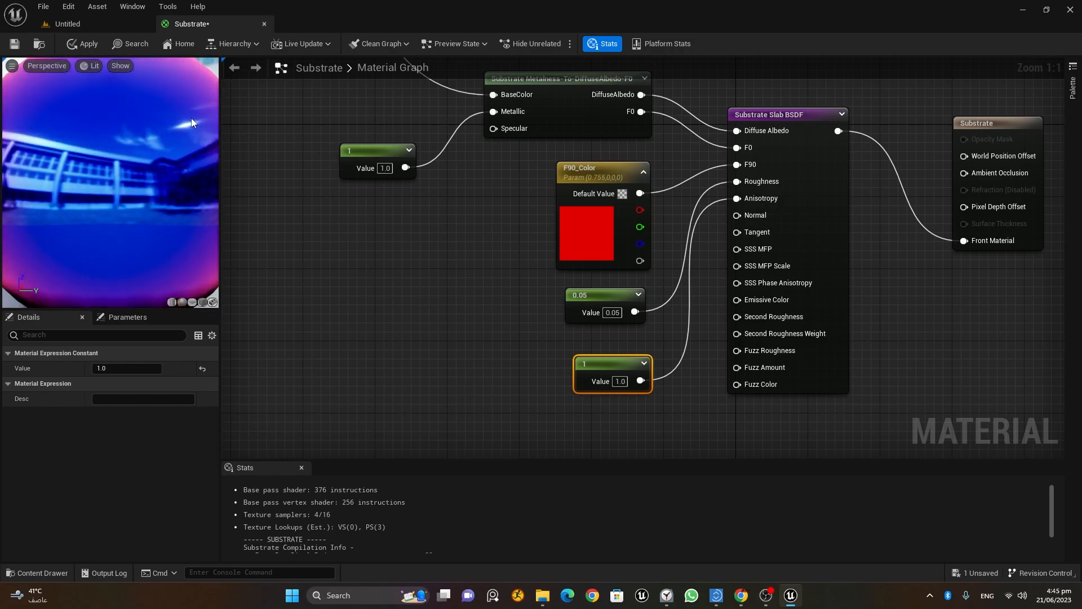
{"action": "scroll", "coordinate": [161, 143], "scroll_direction": "down", "scroll_amount": 5}
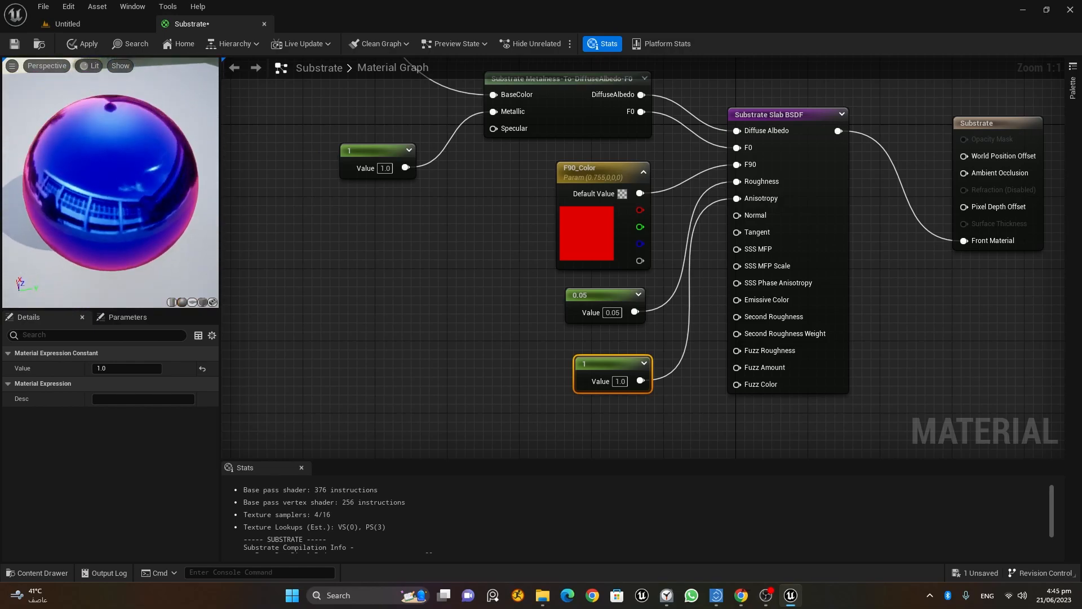
{"action": "left_click_drag", "start_coordinate": [162, 145], "coordinate": [162, 145]}
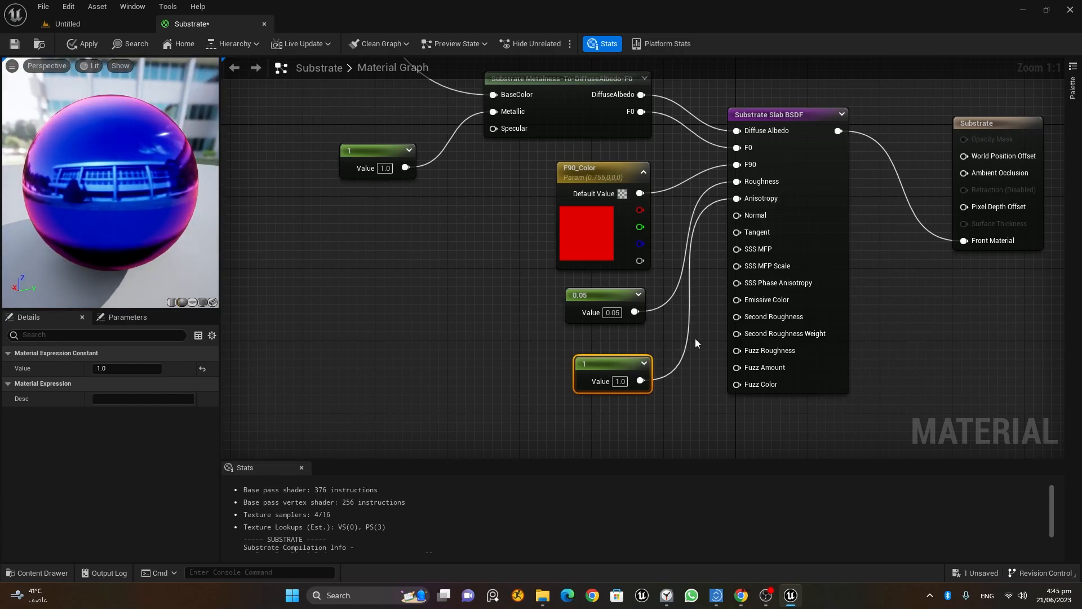
Disconnect the 1.0 constant from the slab's Anisotropy and delete it.
{"action": "left_click", "coordinate": [737, 209], "text": "alt"}
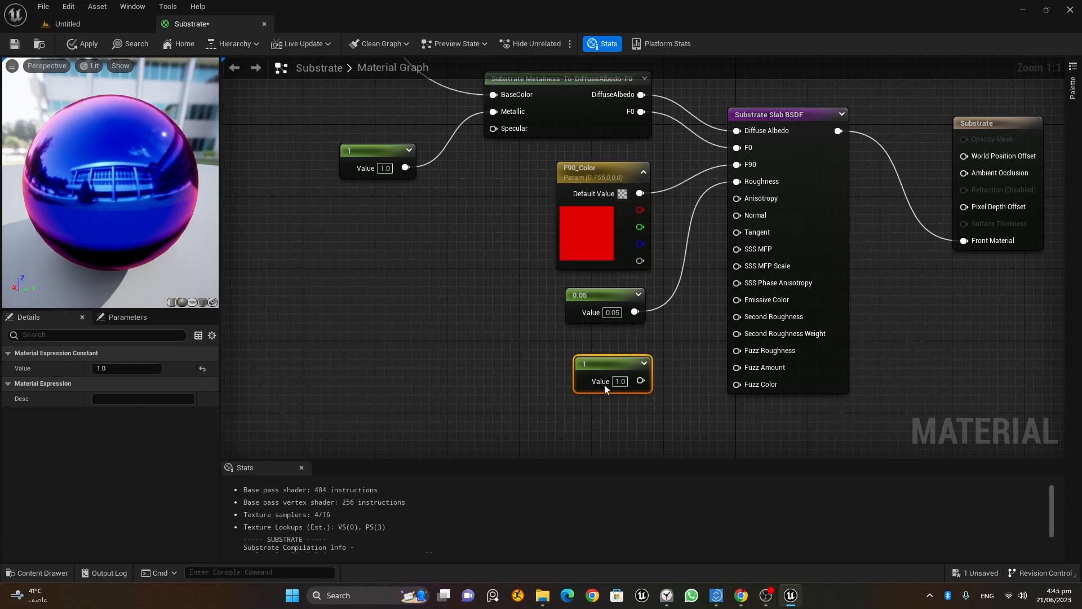
{"action": "key", "text": "Delete"}
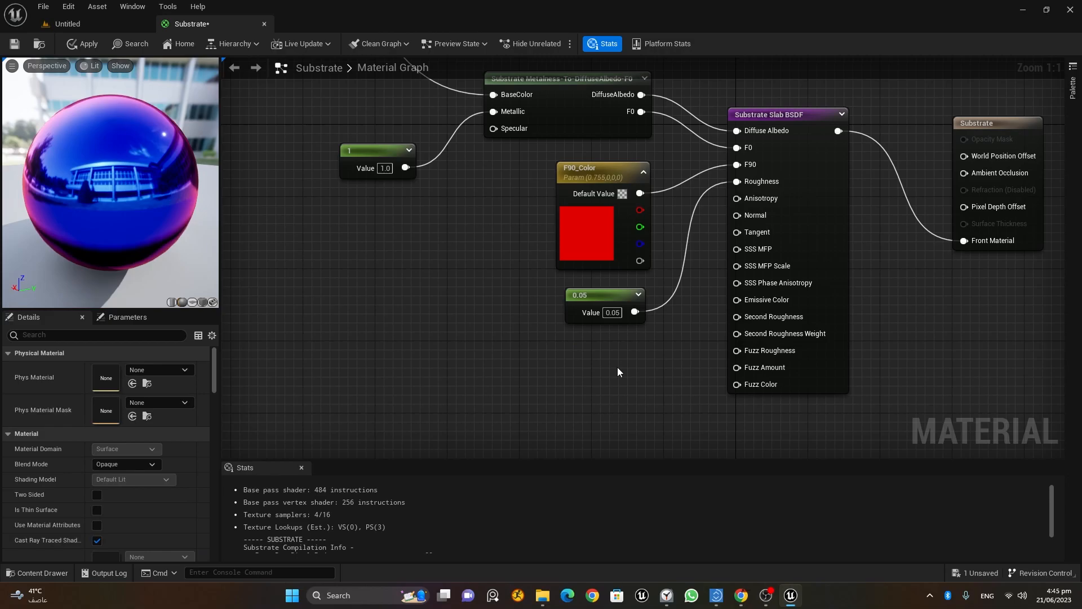
Move the Substrate output node farther from the Substrate Slab BSDF to free space between them.
{"action": "scroll", "coordinate": [614, 367], "scroll_direction": "down", "scroll_amount": 1}
{"action": "scroll", "coordinate": [611, 383], "scroll_direction": "down", "scroll_amount": 1}
{"action": "right_click_drag", "start_coordinate": [610, 384], "coordinate": [563, 430]}
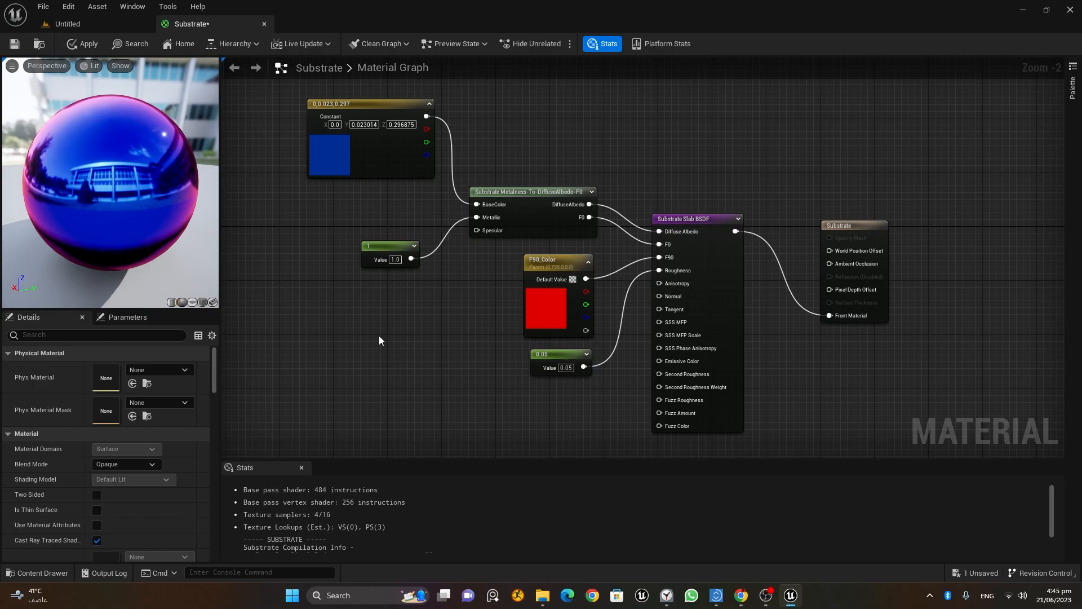
{"action": "right_click_drag", "start_coordinate": [458, 377], "coordinate": [278, 341]}
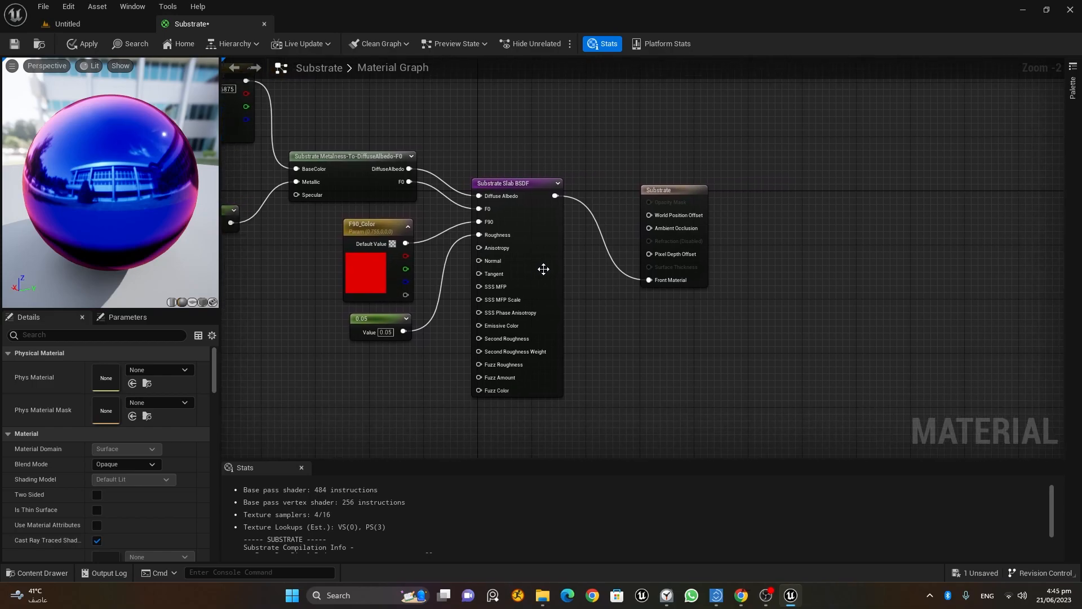
{"action": "scroll", "coordinate": [593, 212], "scroll_direction": "up", "scroll_amount": 2}
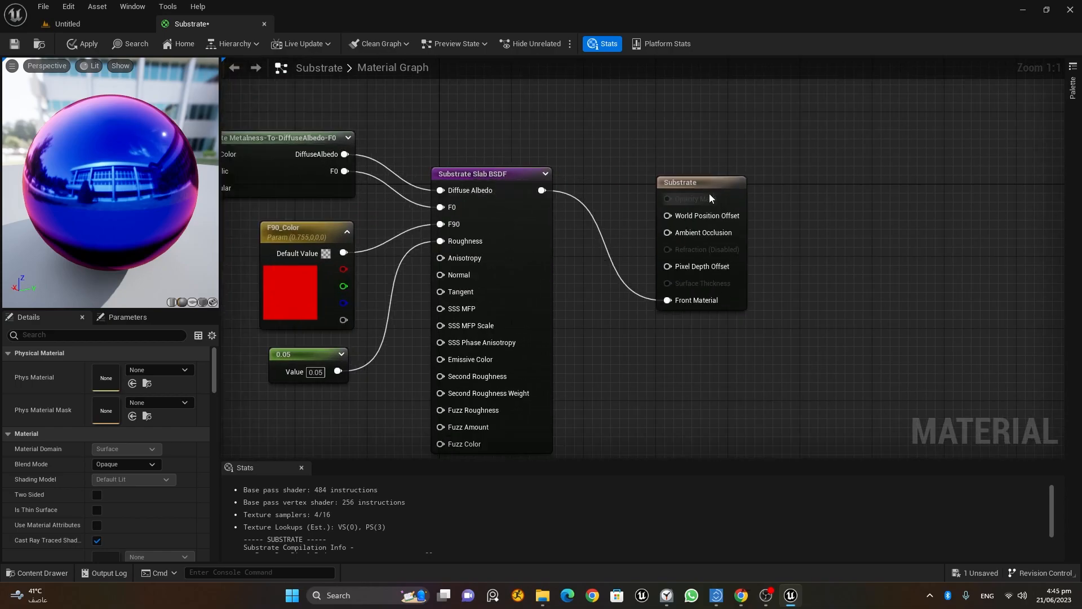
{"action": "left_click_drag", "start_coordinate": [712, 195], "coordinate": [900, 203]}
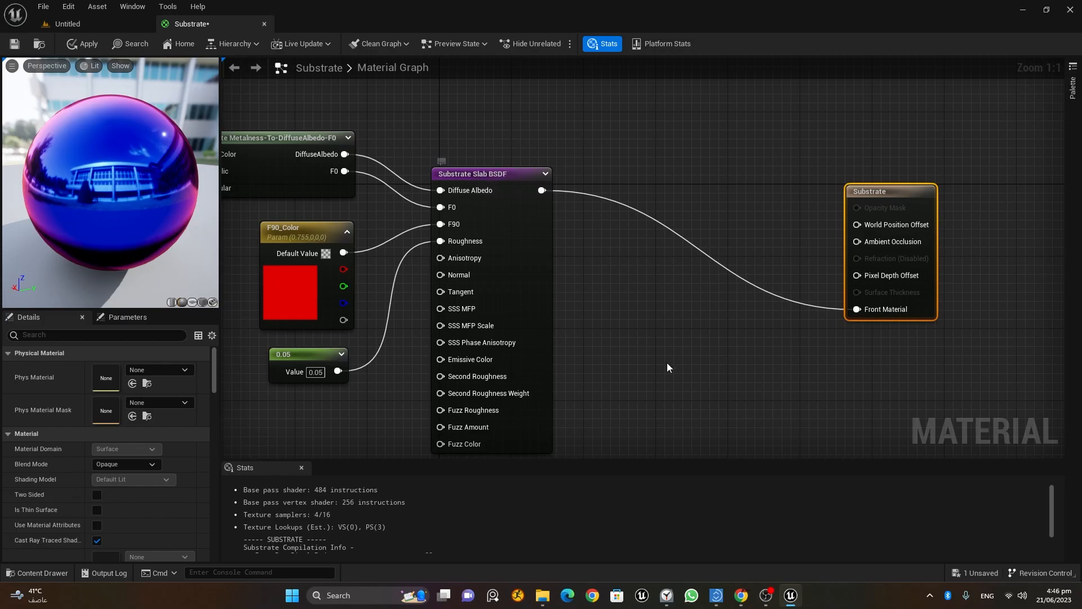
Add a Substrate Vertical Layer below the Substrate output node, with the slab feeding its Top input.
{"action": "right_click_drag", "start_coordinate": [667, 363], "coordinate": [620, 337]}
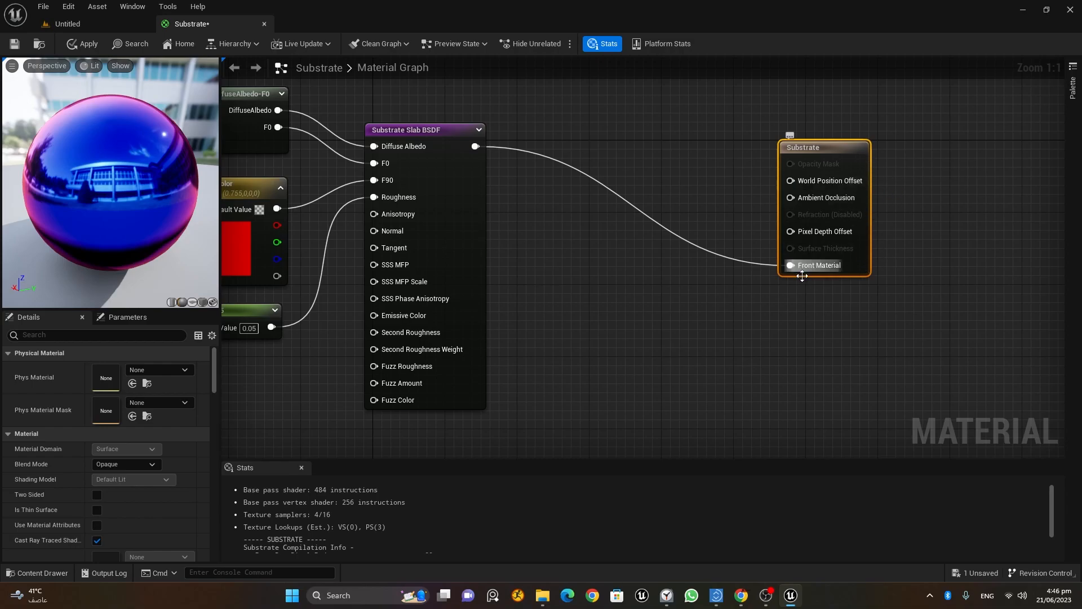
{"action": "left_click_drag", "start_coordinate": [840, 147], "coordinate": [843, 129]}
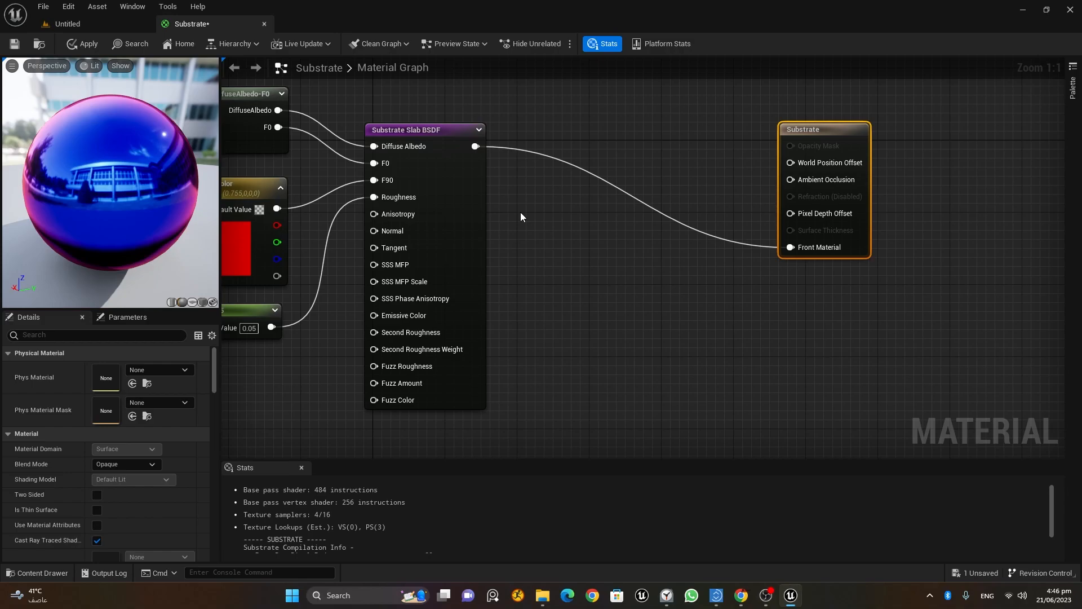
{"action": "right_click_drag", "start_coordinate": [669, 300], "coordinate": [690, 271]}
{"action": "left_click_drag", "start_coordinate": [473, 114], "coordinate": [604, 314]}
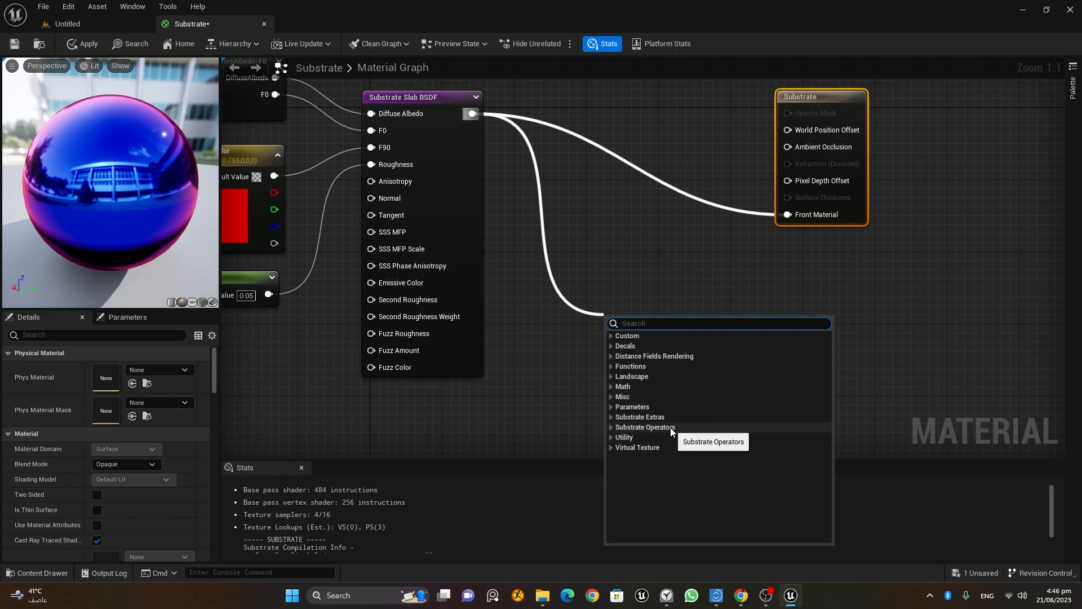
{"action": "left_click", "coordinate": [611, 428]}
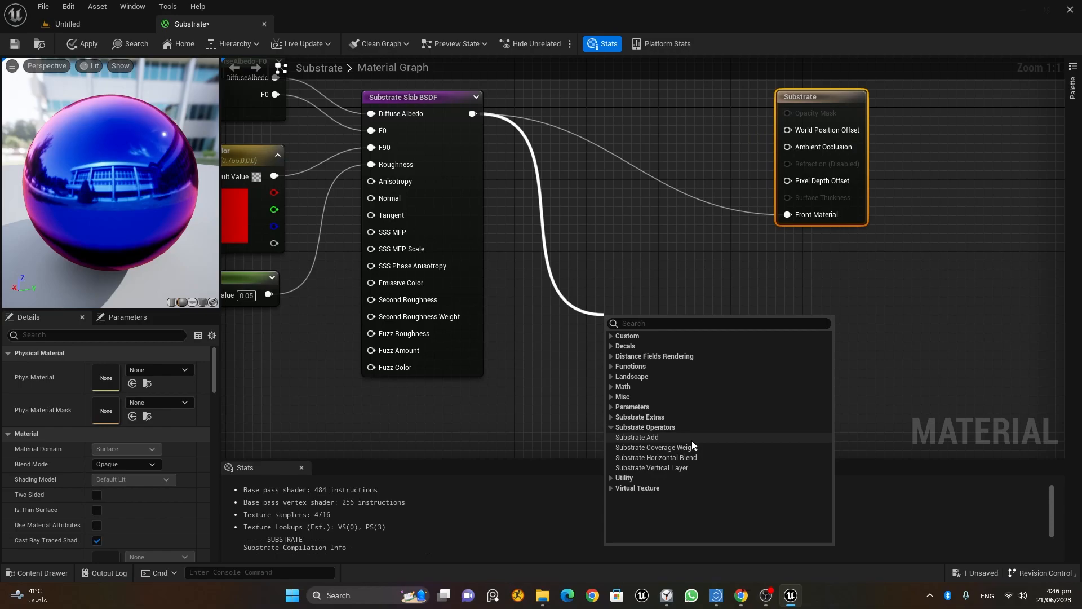
{"action": "left_click", "coordinate": [664, 466]}
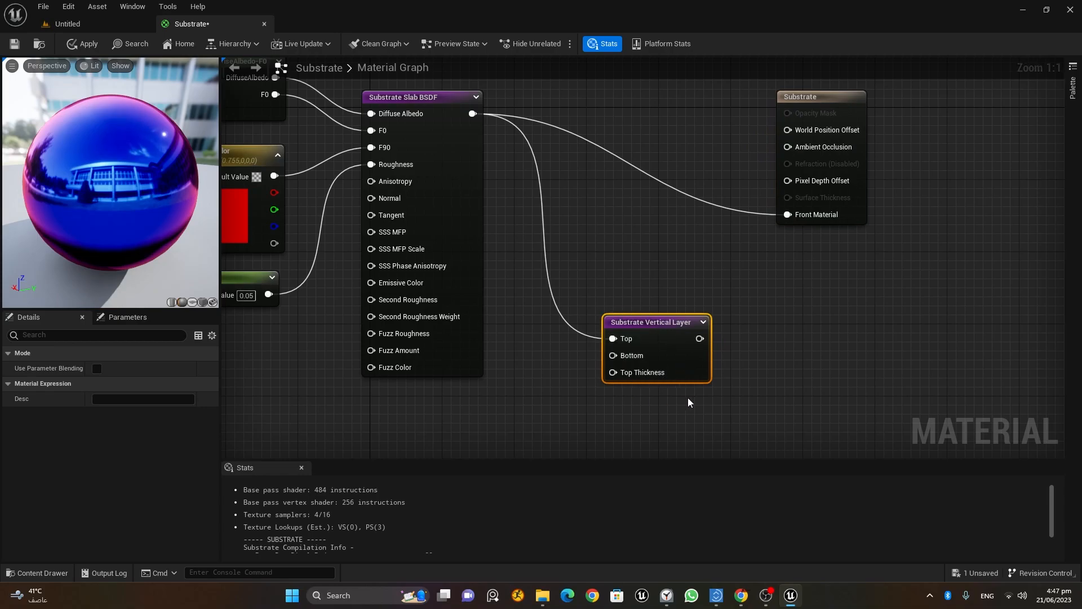
Connect the Substrate Vertical Layer's output to Front Material on the Substrate output node.
{"action": "right_click_drag", "start_coordinate": [664, 398], "coordinate": [682, 343]}
{"action": "scroll", "coordinate": [729, 360], "scroll_direction": "down", "scroll_amount": 1}
{"action": "scroll", "coordinate": [705, 363], "scroll_direction": "up", "scroll_amount": 1}
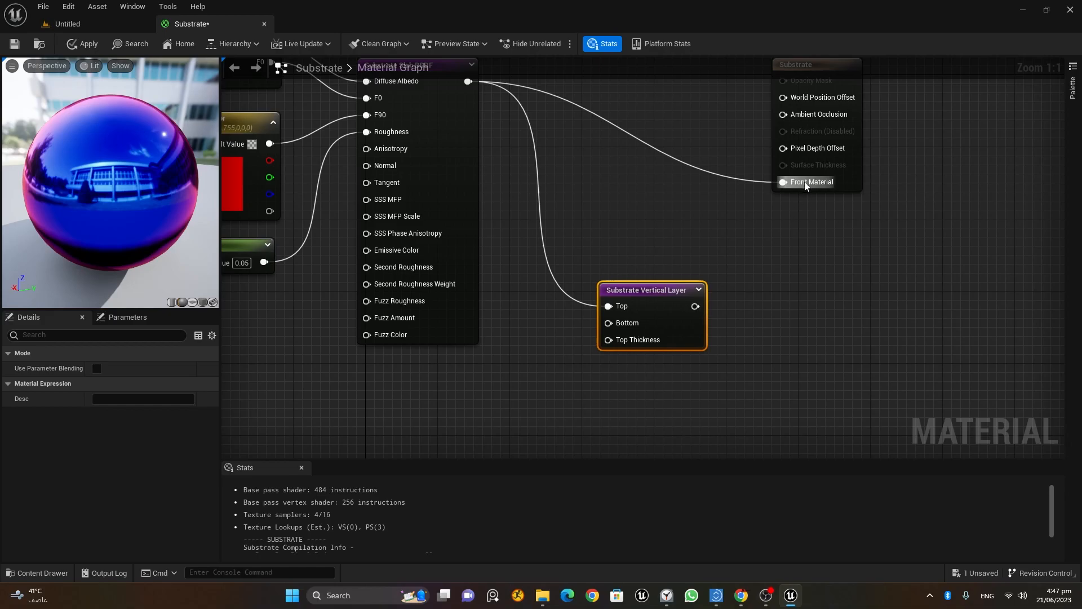
{"action": "right_click_drag", "start_coordinate": [690, 222], "coordinate": [709, 255]}
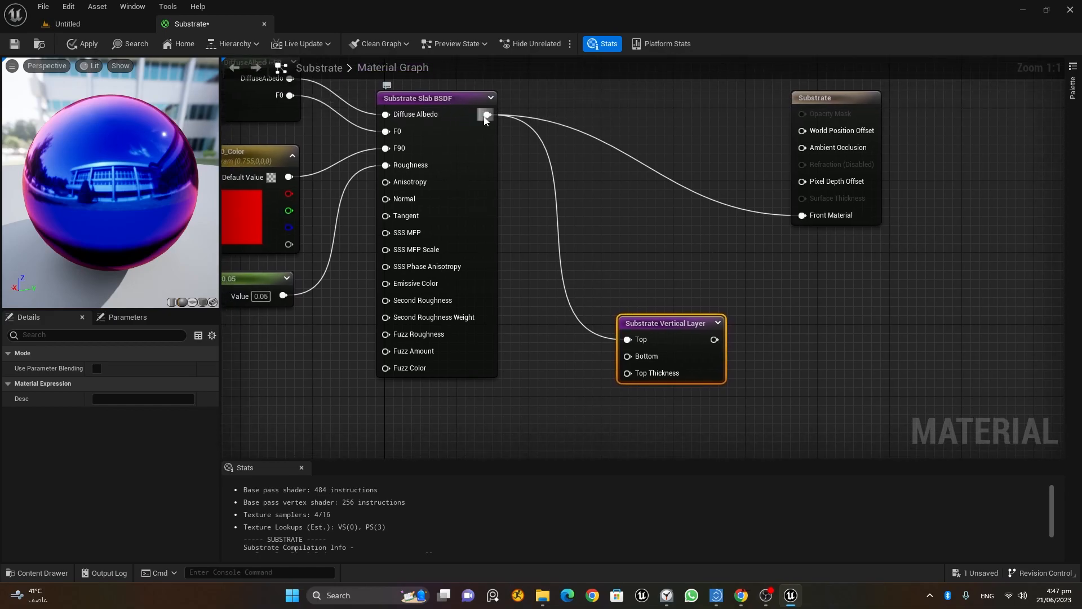
{"action": "left_click_drag", "start_coordinate": [714, 339], "coordinate": [810, 218]}
{"action": "right_click_drag", "start_coordinate": [841, 402], "coordinate": [841, 286]}
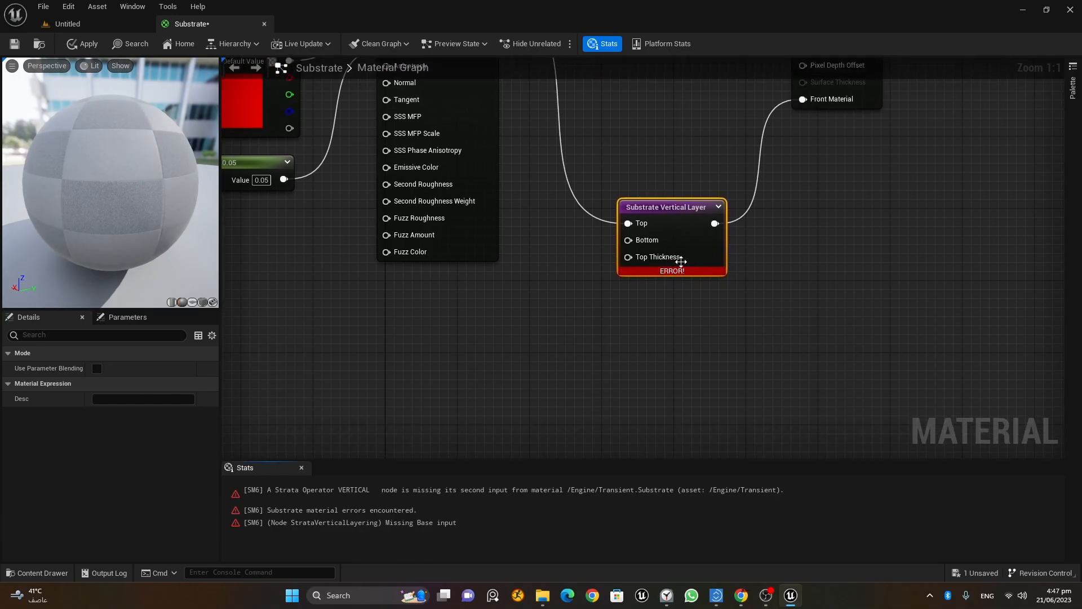
Add a second Substrate Slab BSDF to the graph and place it below the first slab.
{"action": "right_click_drag", "start_coordinate": [750, 323], "coordinate": [887, 440]}
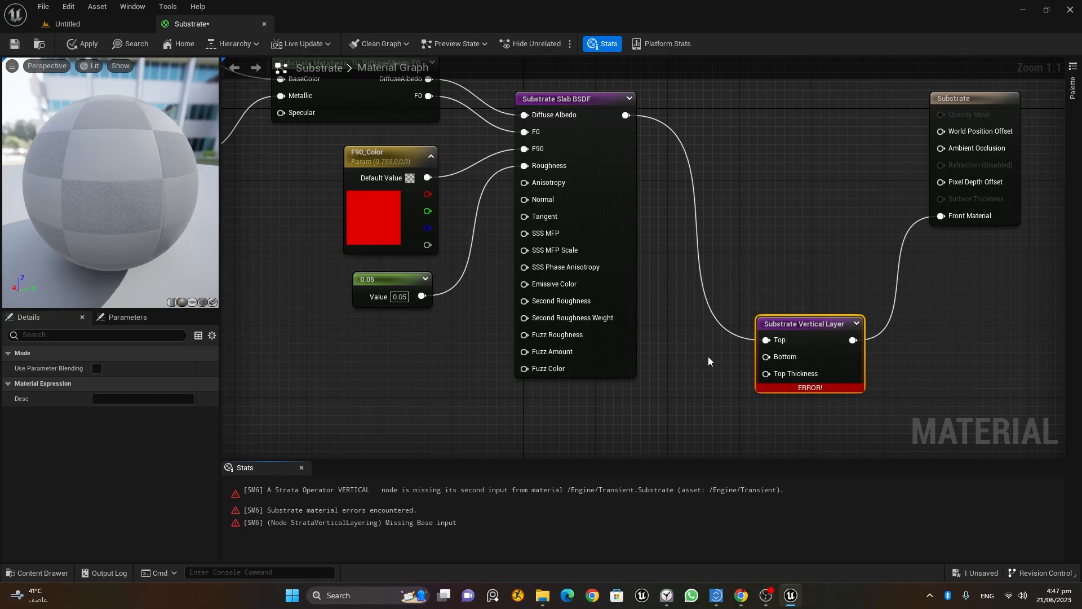
{"action": "scroll", "coordinate": [701, 362], "scroll_direction": "down", "scroll_amount": 4}
{"action": "scroll", "coordinate": [672, 362], "scroll_direction": "up", "scroll_amount": 4}
{"action": "right_click_drag", "start_coordinate": [686, 357], "coordinate": [650, 232]}
{"action": "right_click", "coordinate": [685, 307]}
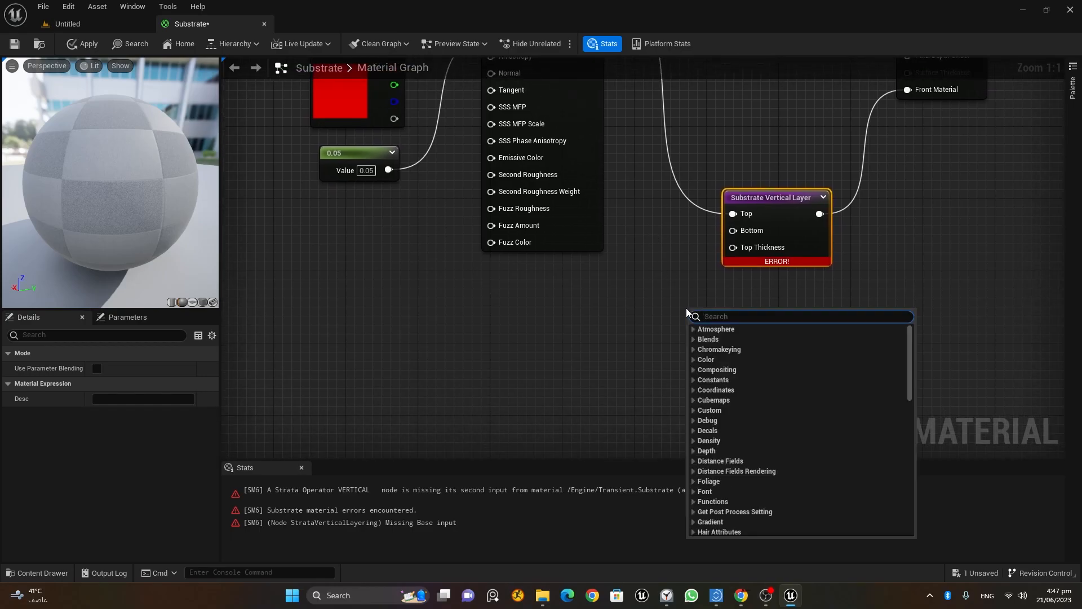
{"action": "type", "text": "subs"}
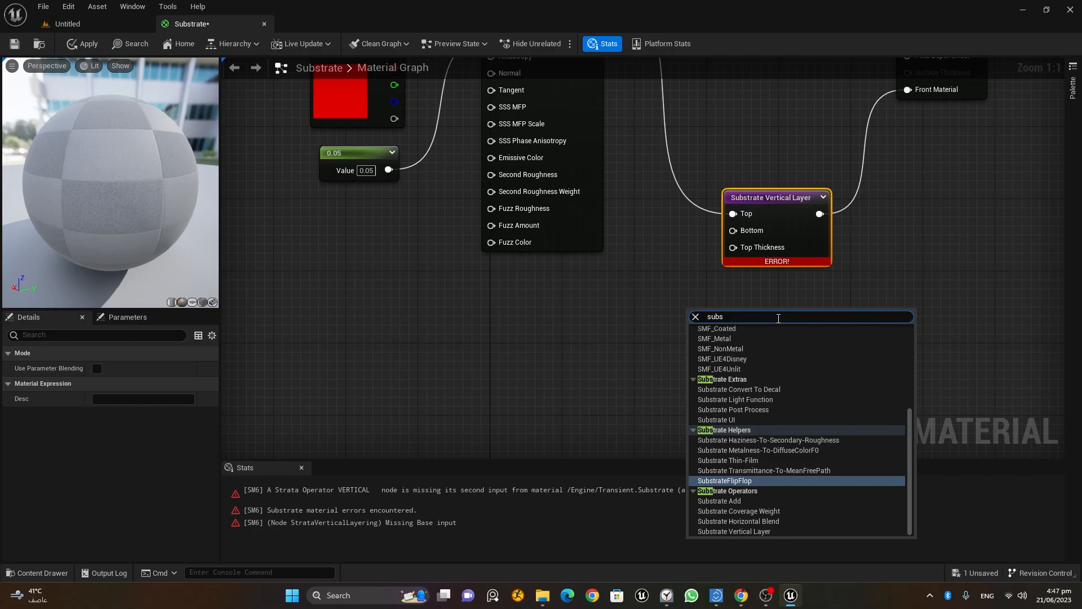
{"action": "key", "text": "BackSpace"}
{"action": "key", "text": "BackSpace"}
{"action": "key", "text": "BackSpace"}
{"action": "type", "text": "lab"}
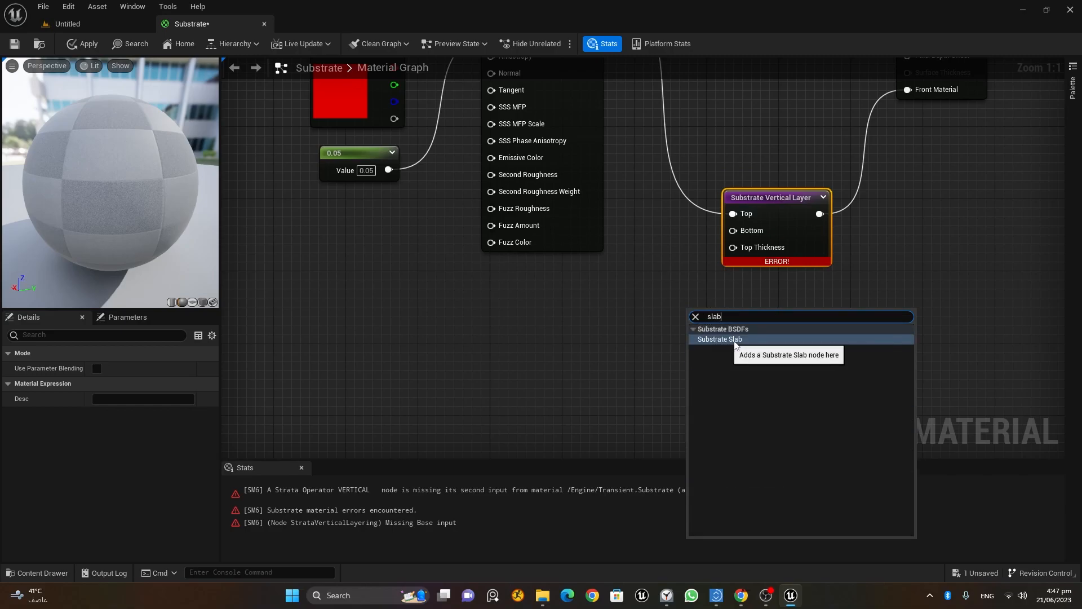
{"action": "left_click", "coordinate": [729, 339]}
{"action": "left_click_drag", "start_coordinate": [729, 340], "coordinate": [550, 382]}
Connect the second slab's output to the Bottom input of the Substrate Vertical Layer.
{"action": "right_click_drag", "start_coordinate": [691, 355], "coordinate": [701, 278]}
{"action": "left_click_drag", "start_coordinate": [601, 317], "coordinate": [742, 153]}
{"action": "right_click_drag", "start_coordinate": [593, 185], "coordinate": [656, 398]}
{"action": "right_click_drag", "start_coordinate": [823, 427], "coordinate": [816, 165]}
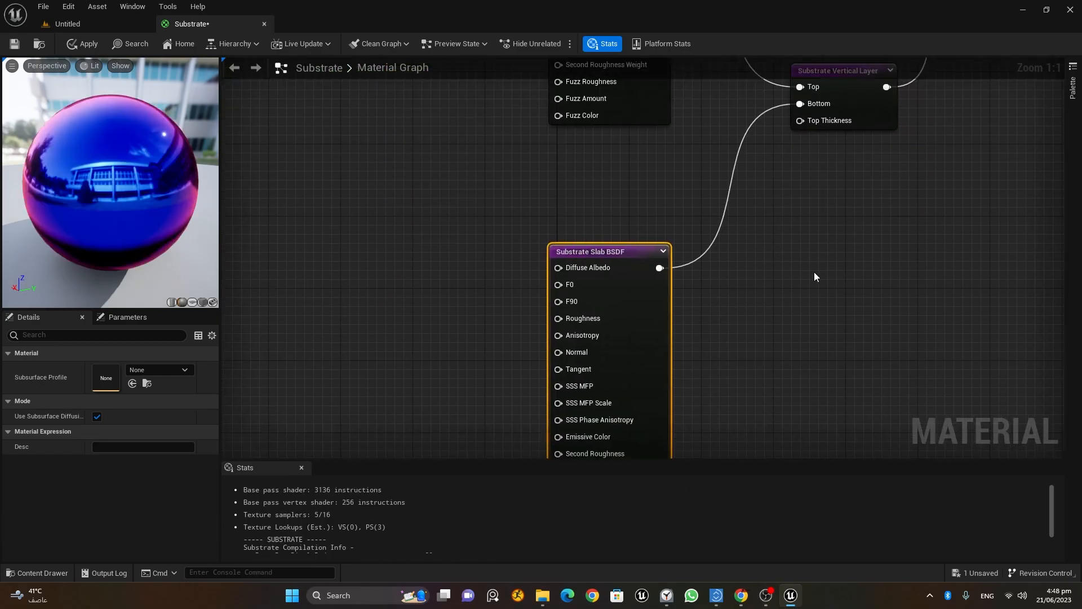
Import colors.jpg, Metalness.jpg, normal.jpg and Rougness.jpg from the substrate exercise folder into the project's Materials folder.
{"action": "scroll", "coordinate": [814, 271], "scroll_direction": "down", "scroll_amount": 3}
{"action": "right_click_drag", "start_coordinate": [822, 268], "coordinate": [785, 201]}
{"action": "scroll", "coordinate": [785, 201], "scroll_direction": "up", "scroll_amount": 3}
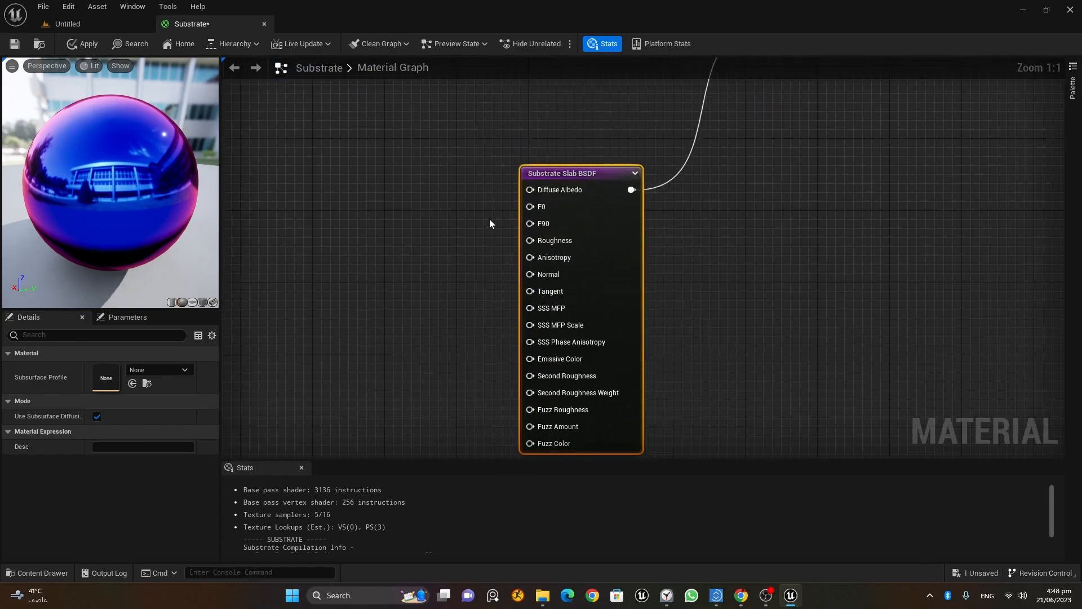
{"action": "right_click_drag", "start_coordinate": [442, 356], "coordinate": [558, 316]}
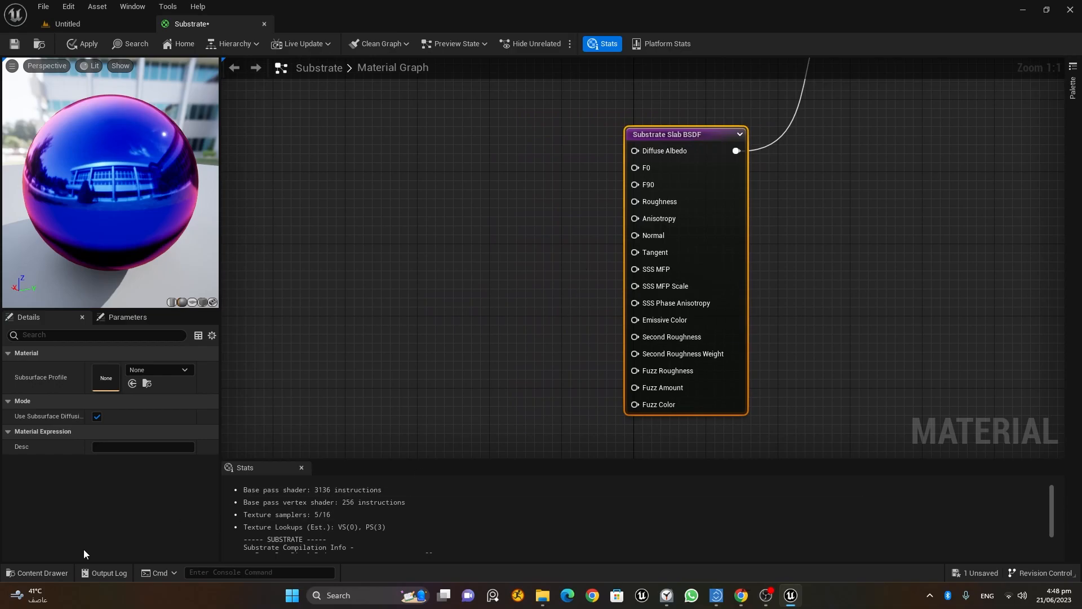
{"action": "left_click", "coordinate": [58, 574]}
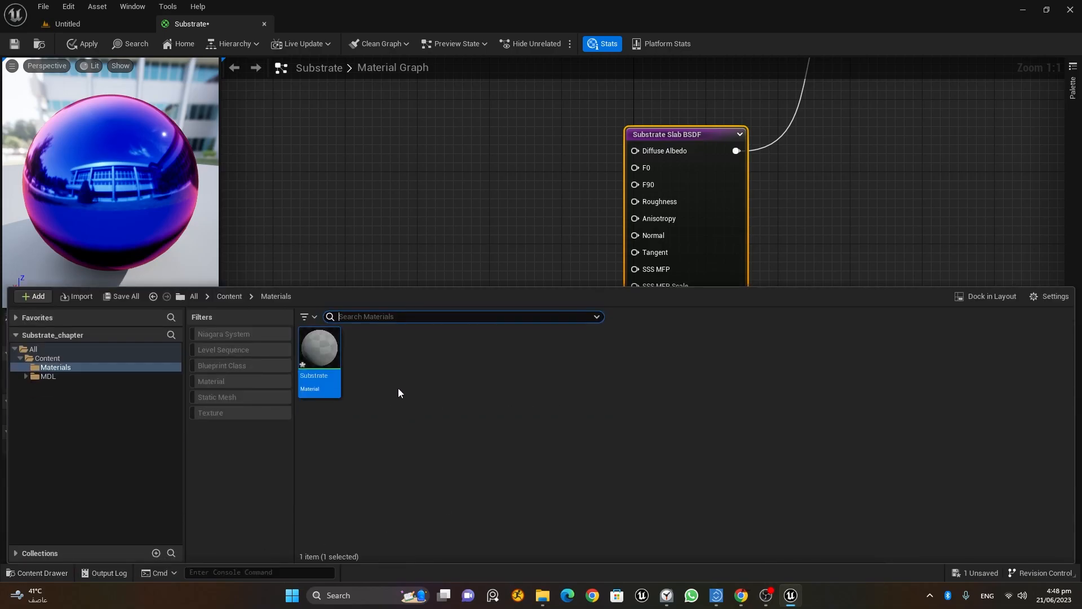
{"action": "right_click", "coordinate": [381, 363]}
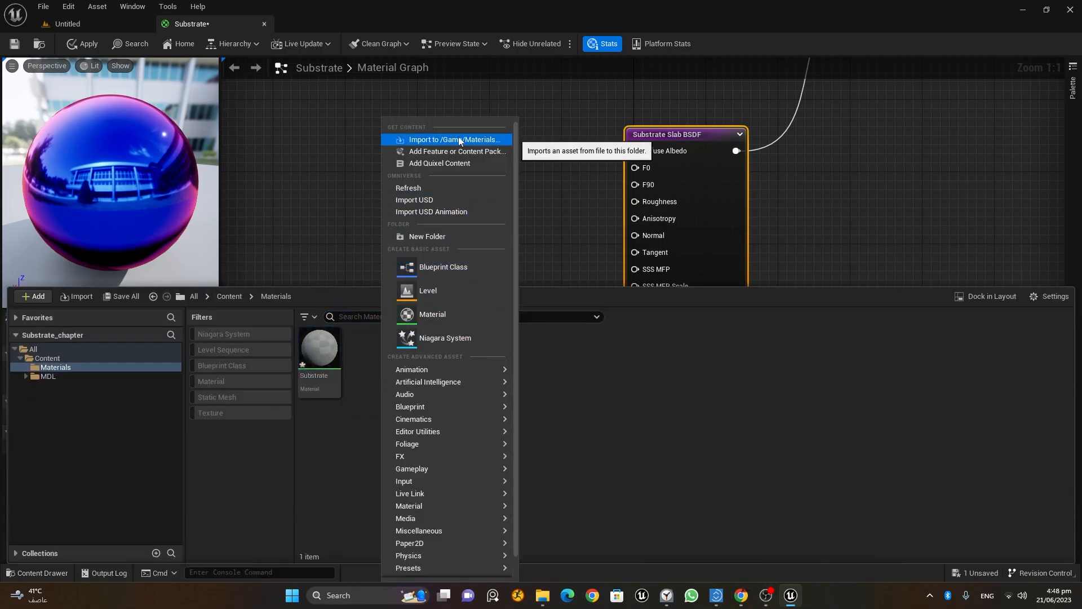
{"action": "left_click", "coordinate": [444, 140]}
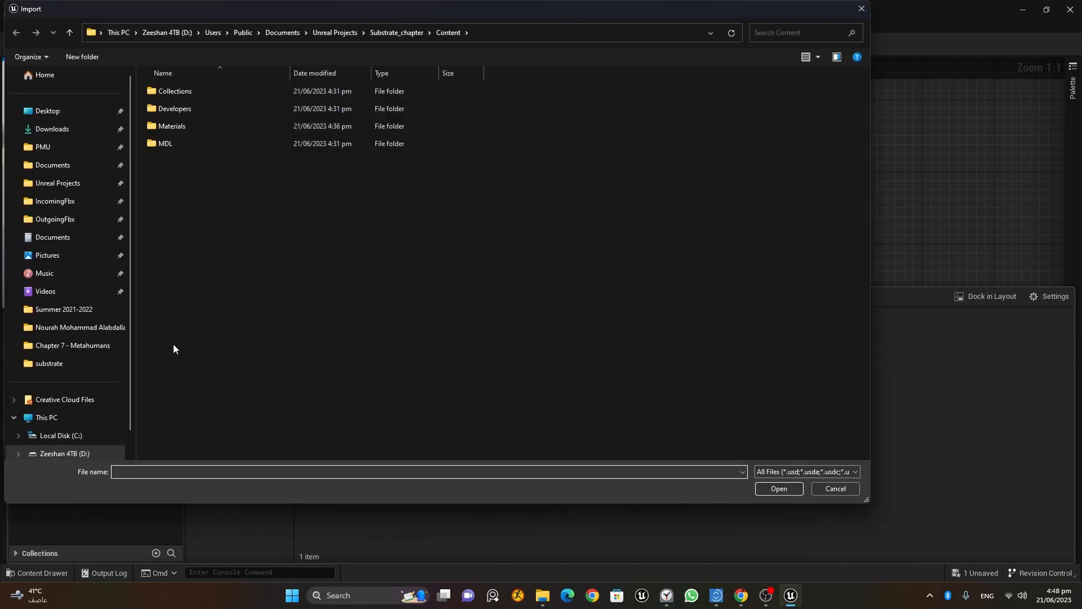
{"action": "left_click", "coordinate": [77, 362]}
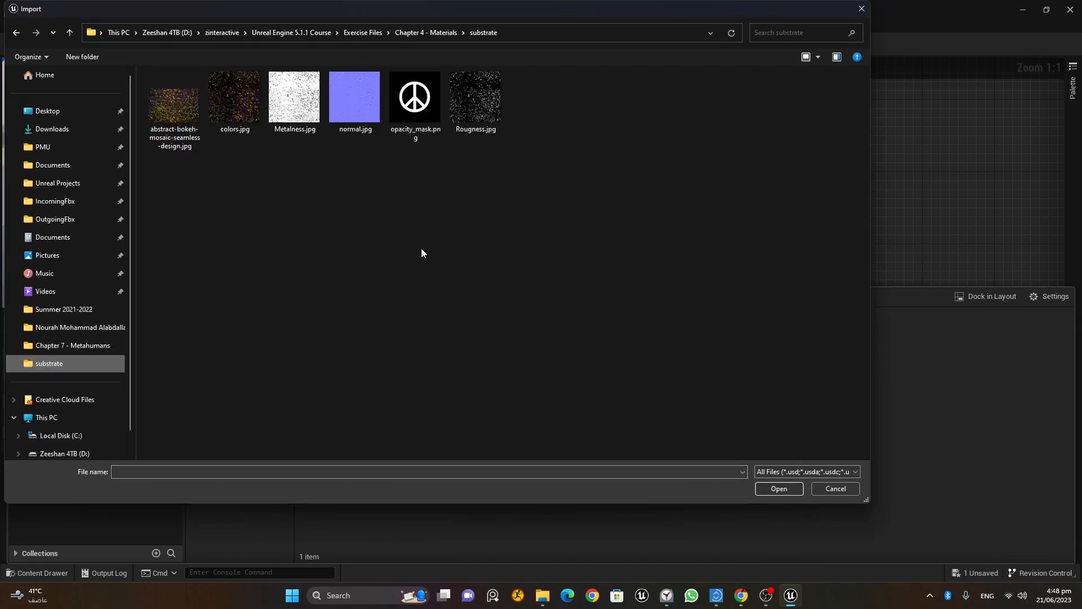
{"action": "left_click", "coordinate": [239, 110]}
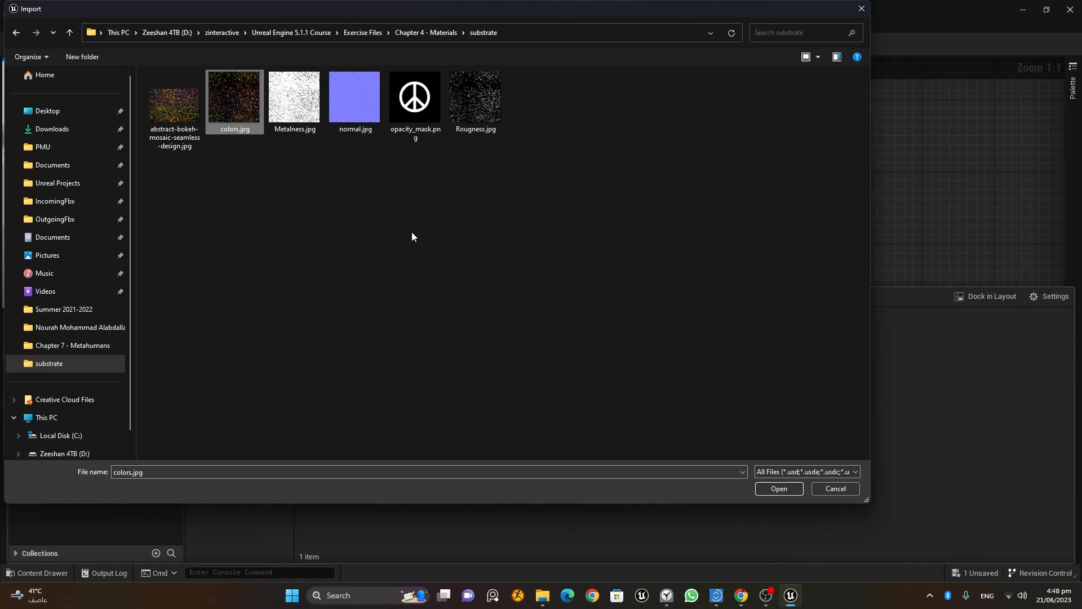
{"action": "left_click", "coordinate": [307, 113], "text": "ctrl"}
{"action": "left_click", "coordinate": [366, 107], "text": "ctrl"}
{"action": "left_click", "coordinate": [491, 110], "text": "ctrl"}
{"action": "left_click", "coordinate": [781, 490]}
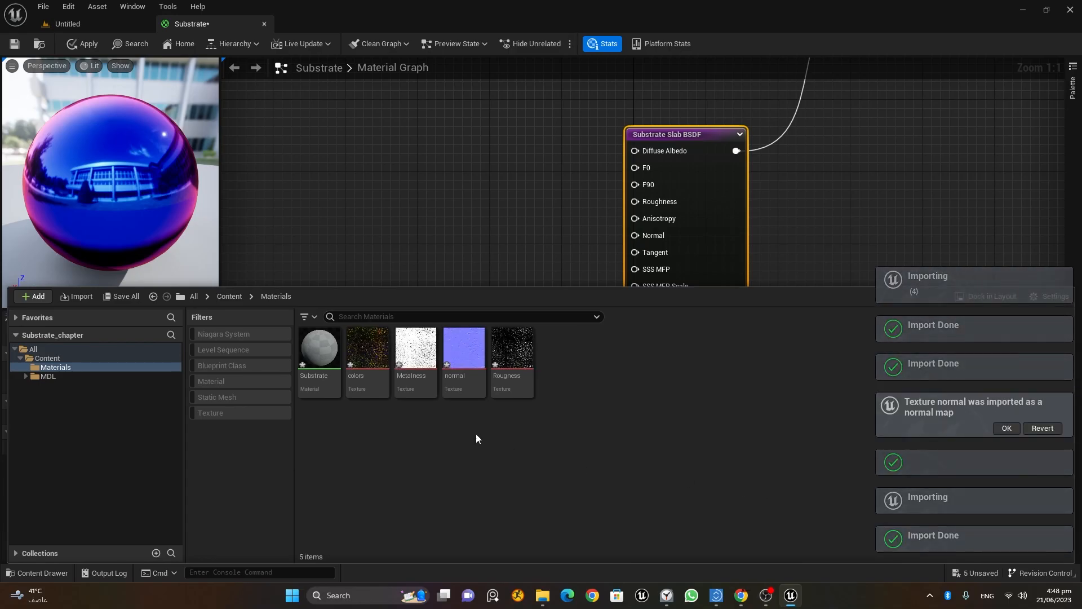
Add the four imported textures to the graph as texture samples and move the second slab away from them.
{"action": "left_click", "coordinate": [387, 369]}
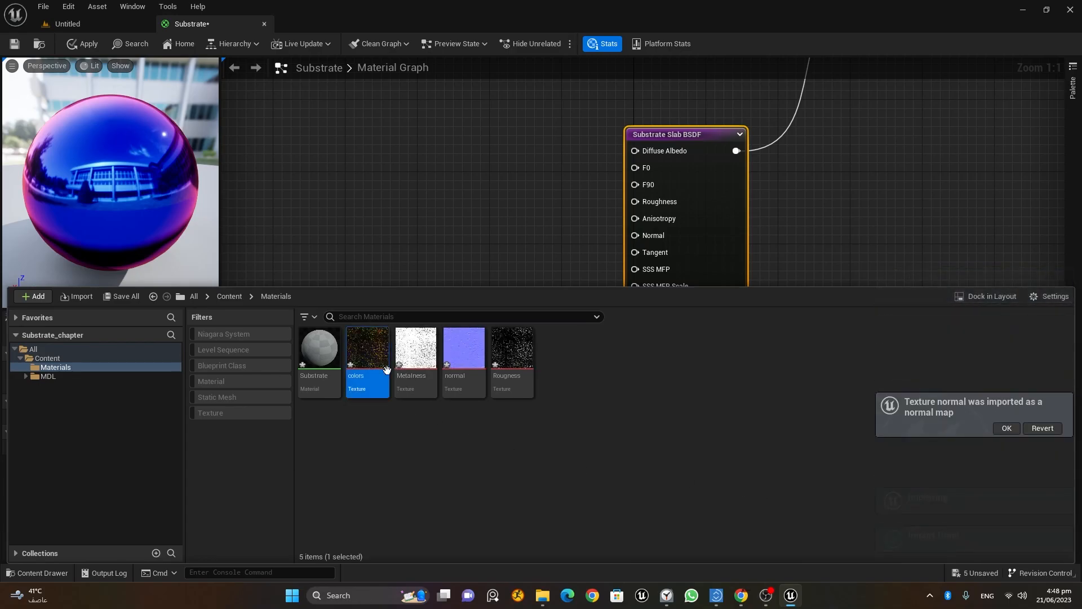
{"action": "left_click", "coordinate": [510, 354], "text": "shift"}
{"action": "left_click_drag", "start_coordinate": [510, 353], "coordinate": [409, 169]}
{"action": "left_click_drag", "start_coordinate": [702, 135], "coordinate": [837, 145]}
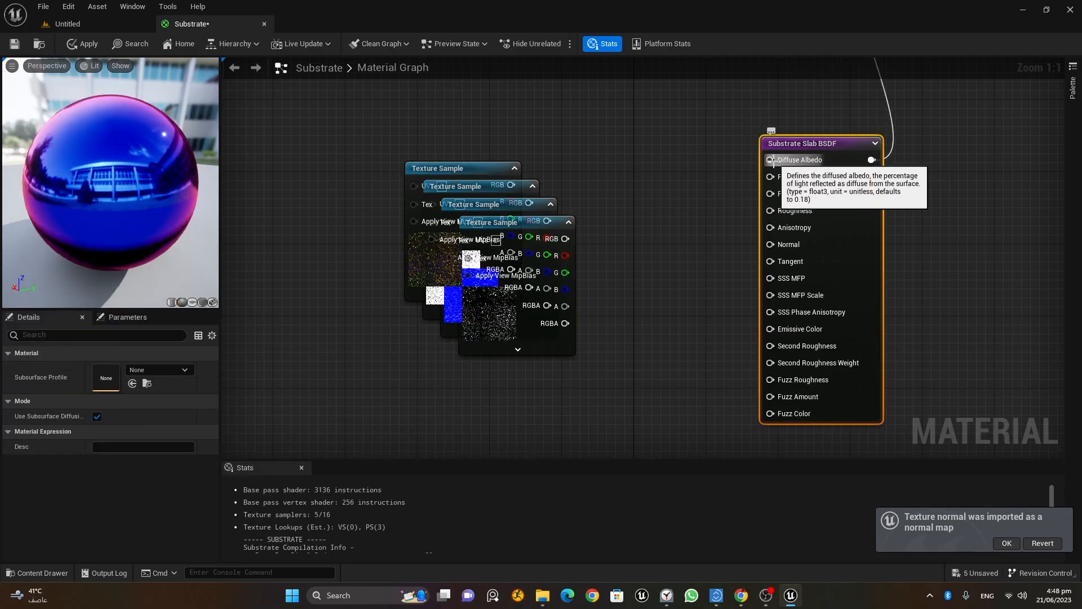
Add a Substrate Metalness-To-DiffuseAlbedo-F0 node and connect its outputs to the second slab's Diffuse Albedo and F0.
{"action": "left_click_drag", "start_coordinate": [781, 163], "coordinate": [648, 117]}
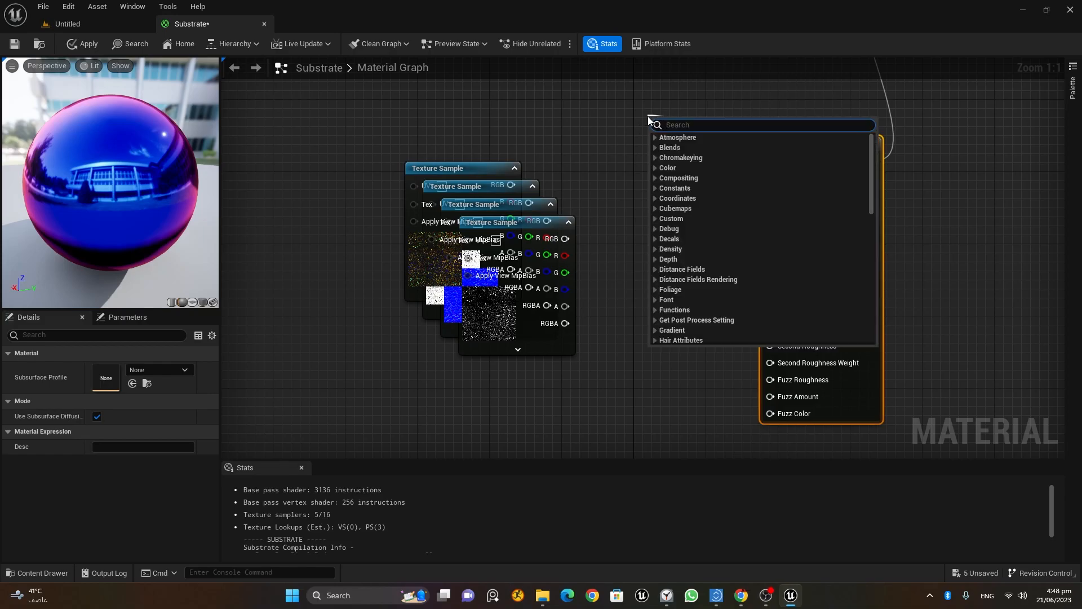
{"action": "type", "text": "subs"}
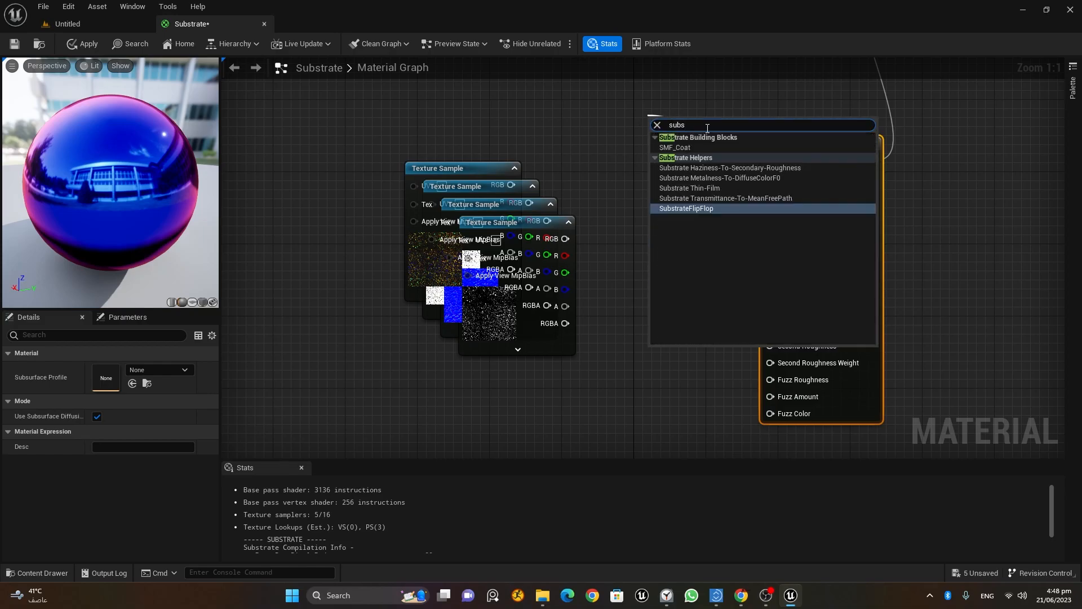
{"action": "left_click", "coordinate": [761, 178]}
{"action": "left_click_drag", "start_coordinate": [739, 182], "coordinate": [654, 193]}
{"action": "left_click_drag", "start_coordinate": [720, 150], "coordinate": [772, 177]}
{"action": "left_click", "coordinate": [724, 176]}
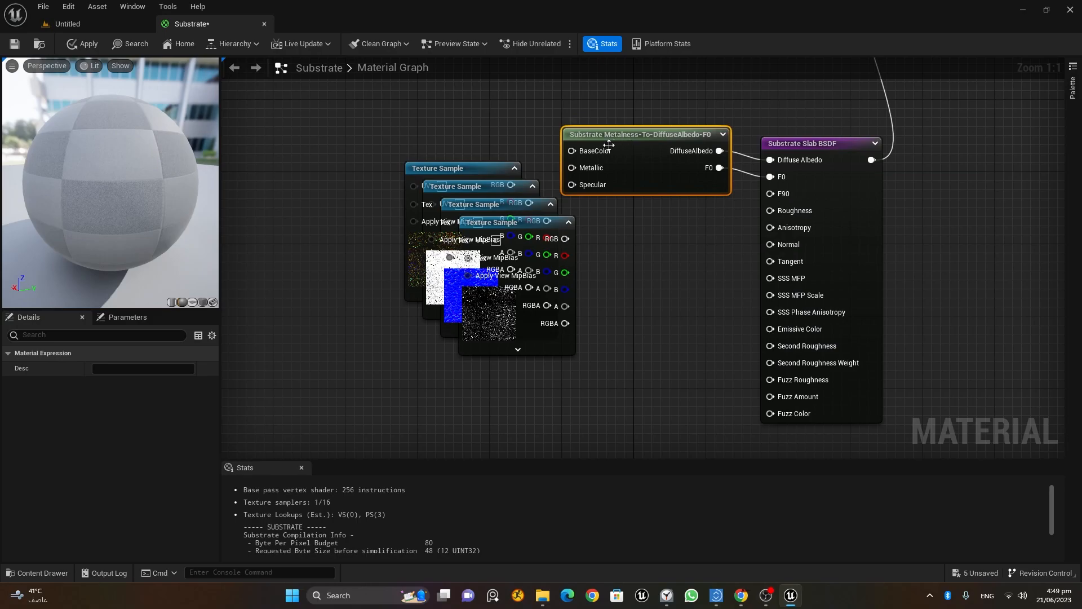
Connect the colors texture's RGB to BaseColor on the metalness conversion node and place the Metalness texture beneath it.
{"action": "left_click_drag", "start_coordinate": [469, 170], "coordinate": [572, 151]}
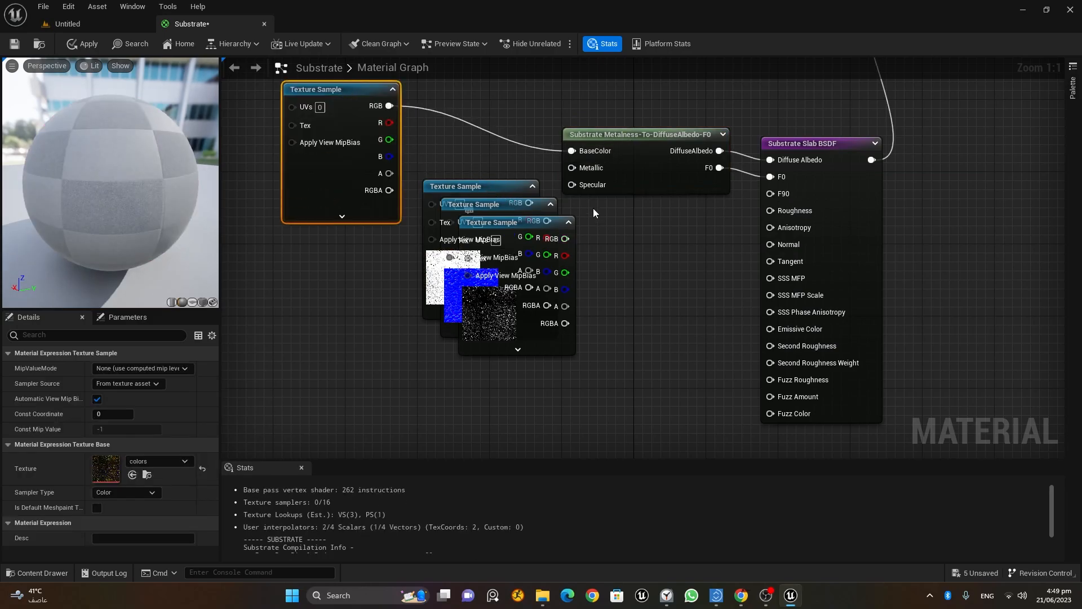
{"action": "left_click_drag", "start_coordinate": [493, 186], "coordinate": [354, 242]}
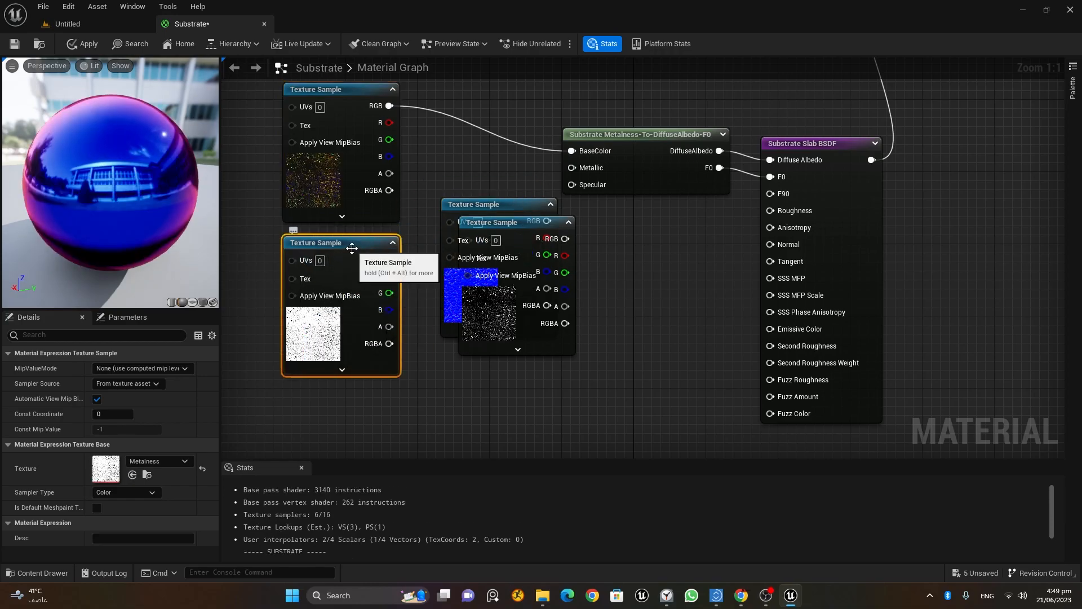
{"action": "left_click", "coordinate": [46, 573]}
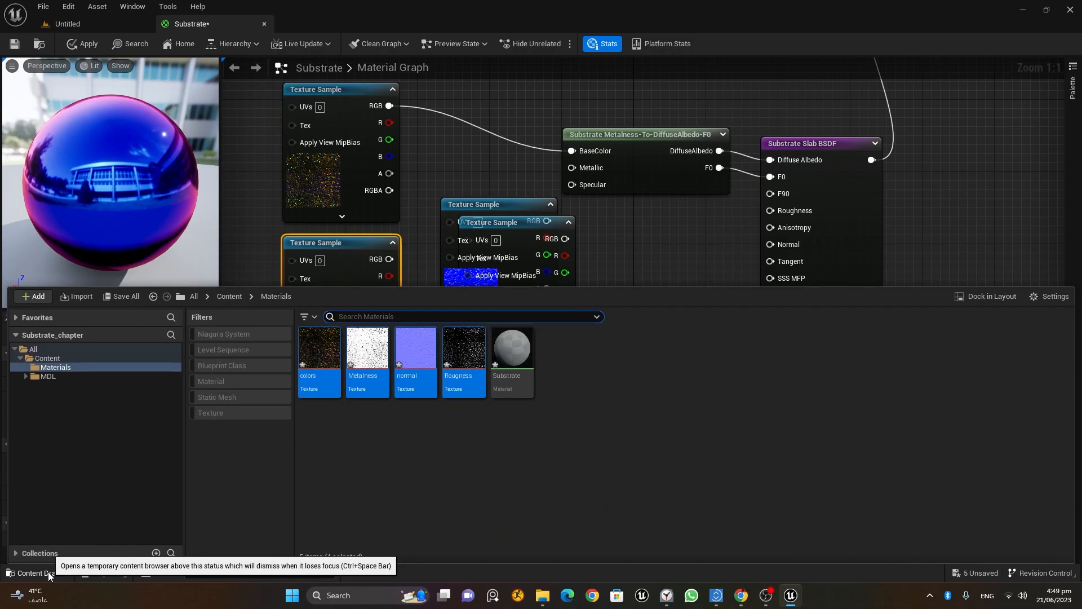
{"action": "left_click", "coordinate": [47, 574]}
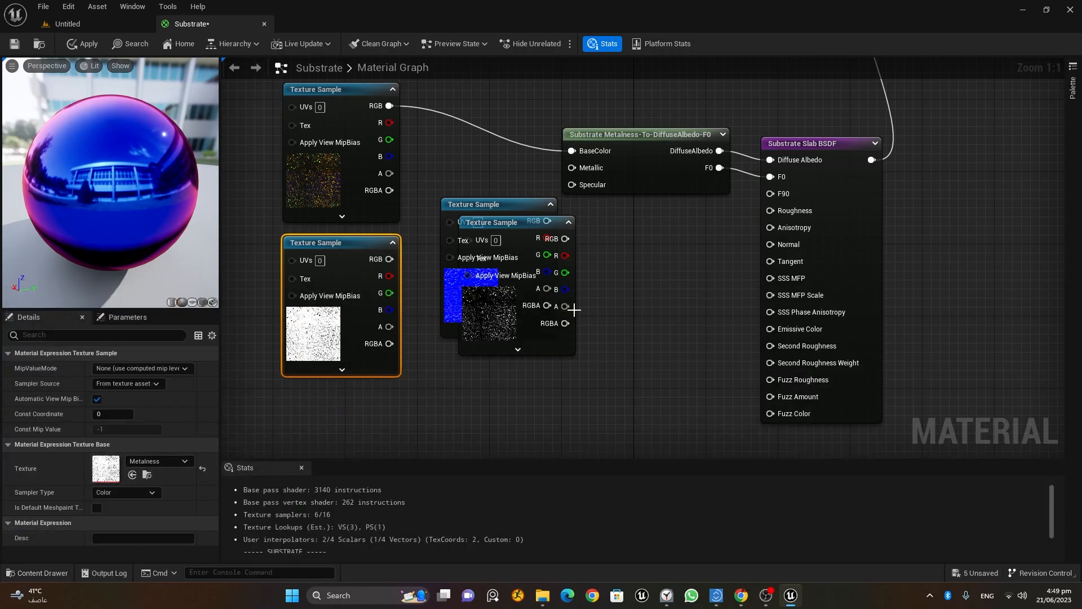
Spread out the Rougness and normal texture samples, and connect the Metalness texture's RGB to Metallic on the conversion node.
{"action": "left_click_drag", "start_coordinate": [509, 238], "coordinate": [351, 340]}
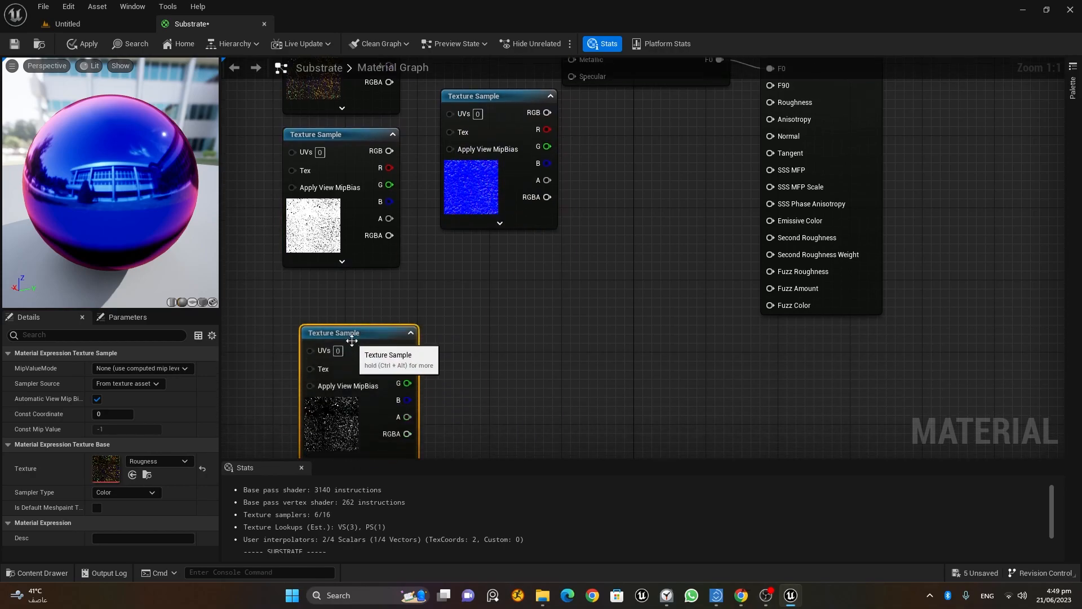
{"action": "left_click_drag", "start_coordinate": [516, 114], "coordinate": [555, 319]}
{"action": "right_click_drag", "start_coordinate": [510, 220], "coordinate": [483, 354]}
{"action": "left_click", "coordinate": [319, 275]}
{"action": "left_click_drag", "start_coordinate": [362, 287], "coordinate": [563, 197]}
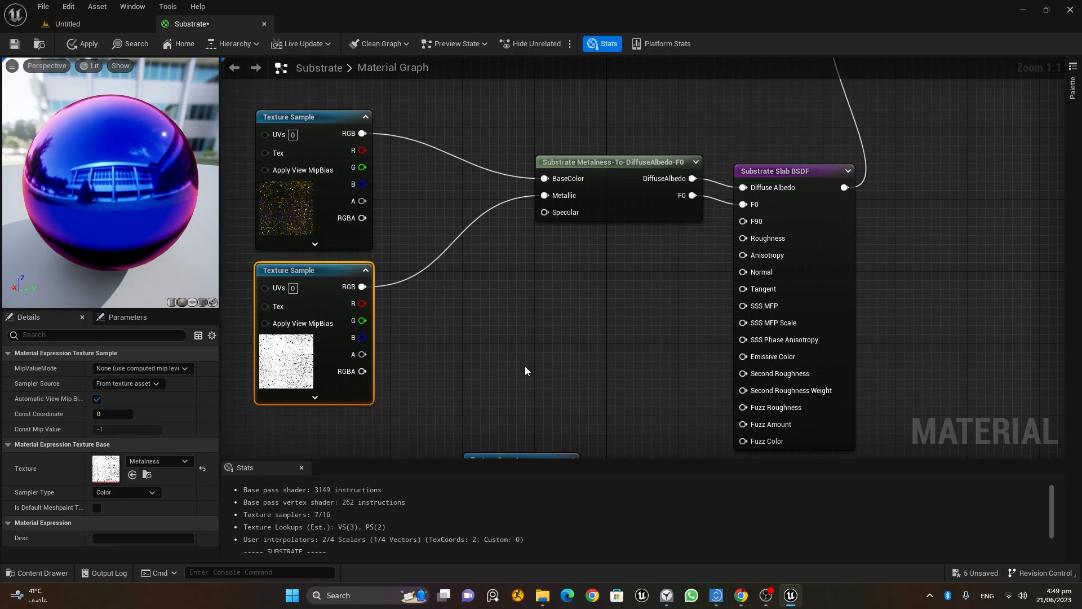
Place the Rougness texture sample beside the second slab and connect its RGB to Roughness.
{"action": "right_click_drag", "start_coordinate": [627, 368], "coordinate": [530, 292]}
{"action": "left_click", "coordinate": [312, 383]}
{"action": "left_click_drag", "start_coordinate": [312, 383], "coordinate": [713, 157]}
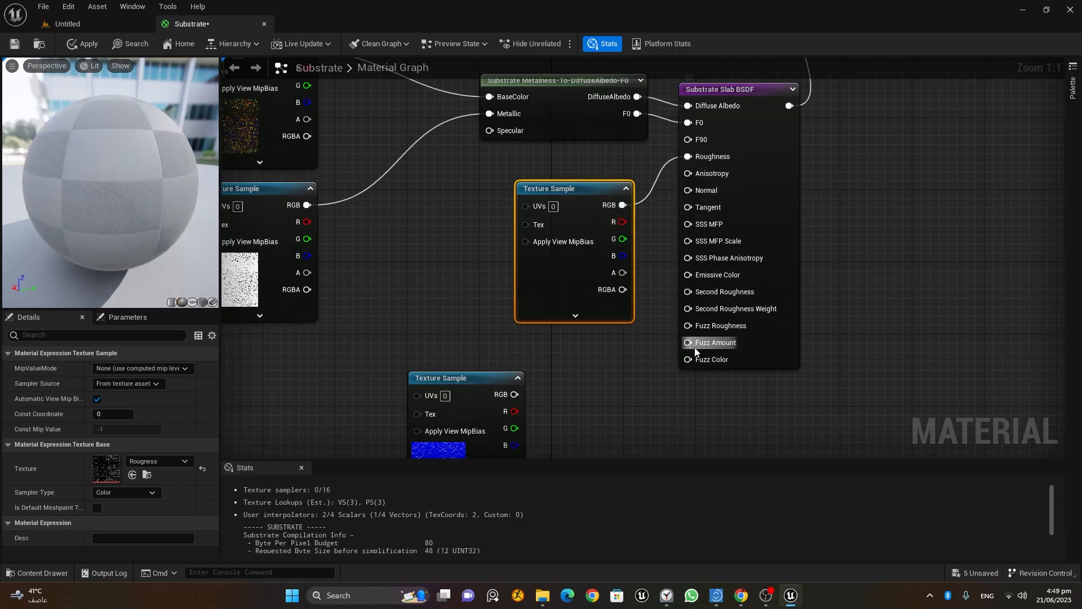
Place the normal texture sample below the Rougness one, connect its RGB to the second slab's Normal, and check the preview sphere.
{"action": "left_click_drag", "start_coordinate": [507, 378], "coordinate": [615, 371]}
{"action": "scroll", "coordinate": [661, 429], "scroll_direction": "down", "scroll_amount": 1}
{"action": "right_click_drag", "start_coordinate": [698, 432], "coordinate": [623, 377]}
{"action": "left_click_drag", "start_coordinate": [556, 343], "coordinate": [610, 168]}
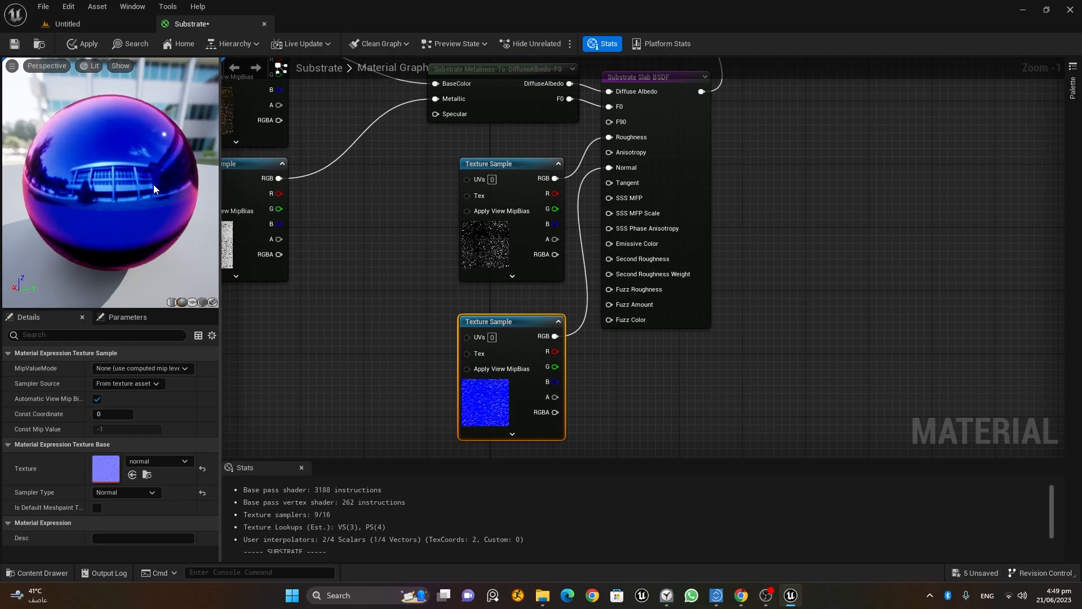
{"action": "mouse_move", "coordinate": [97, 191]}
{"action": "left_mouse_down"}
{"action": "mouse_move", "coordinate": [121, 191]}
{"action": "mouse_move", "coordinate": [97, 192]}
{"action": "left_mouse_up"}
Add a Substrate Transmittance-To-MeanFreePath node feeding the top slab's SSS MFP and place it below the 0.05 roughness constant.
{"action": "right_click_drag", "start_coordinate": [770, 184], "coordinate": [812, 447]}
{"action": "right_click_drag", "start_coordinate": [825, 327], "coordinate": [897, 422]}
{"action": "scroll", "coordinate": [718, 204], "scroll_direction": "up", "scroll_amount": 1}
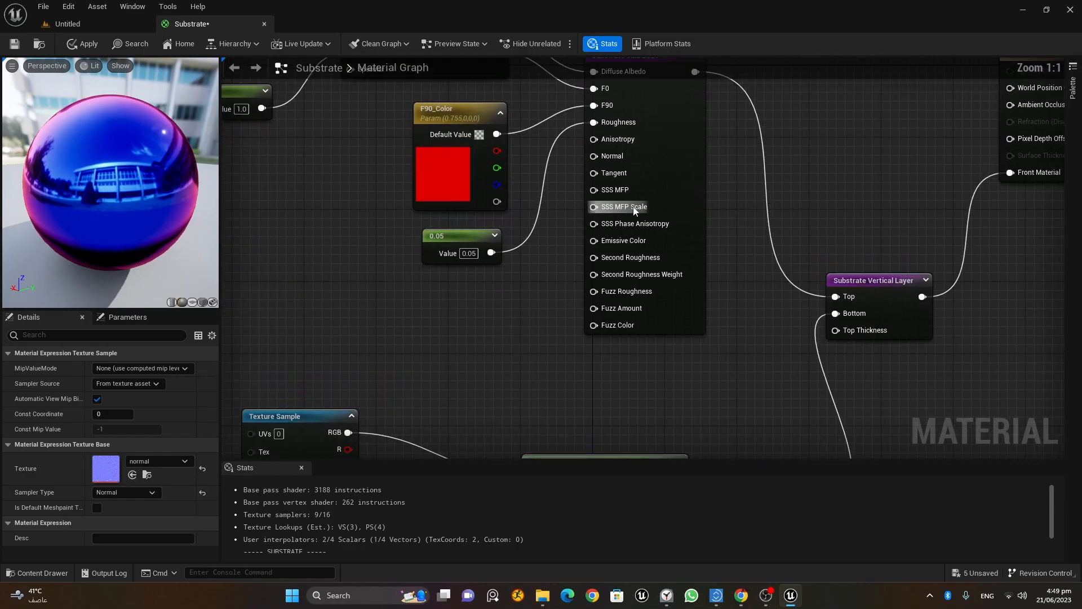
{"action": "mouse_move", "coordinate": [605, 191]}
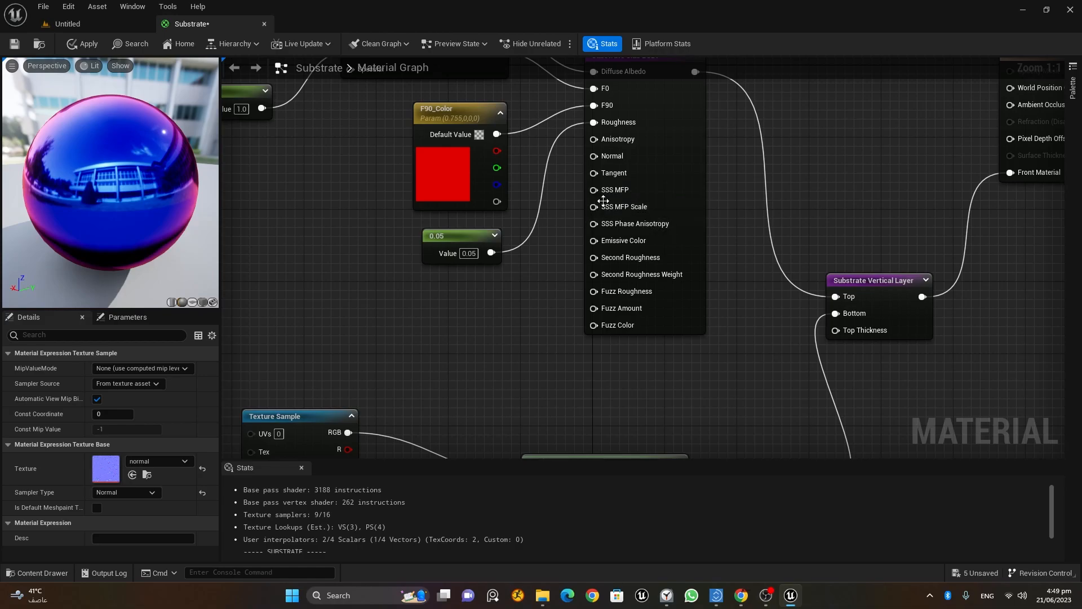
{"action": "left_click_drag", "start_coordinate": [617, 192], "coordinate": [498, 317]}
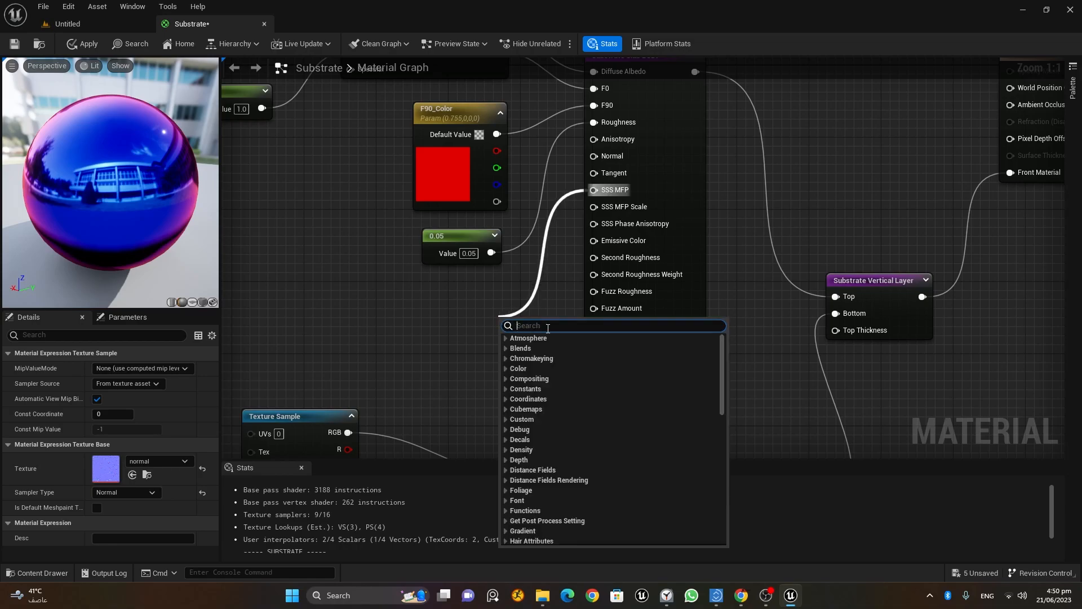
{"action": "type", "text": "subs"}
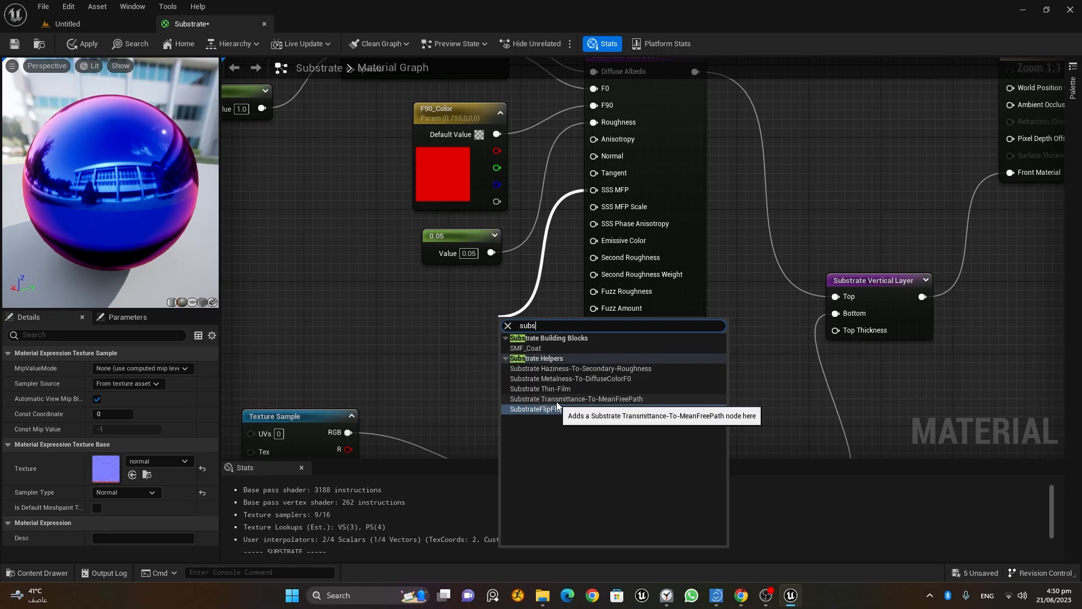
{"action": "left_click", "coordinate": [634, 398]}
{"action": "left_click_drag", "start_coordinate": [439, 337], "coordinate": [381, 297]}
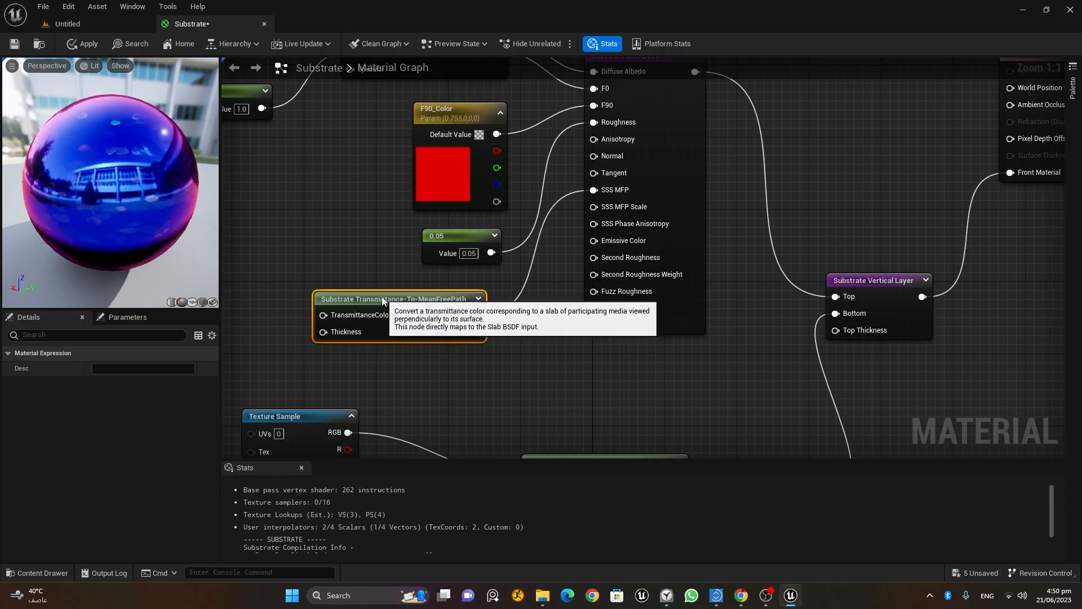
Examine the preview sphere's surface up close from several angles and under changed zoom.
{"action": "left_click_drag", "start_coordinate": [117, 182], "coordinate": [106, 183]}
{"action": "right_click_drag", "start_coordinate": [104, 181], "coordinate": [120, 164]}
{"action": "left_click_drag", "start_coordinate": [104, 181], "coordinate": [127, 224]}
{"action": "mouse_move", "coordinate": [126, 224]}
{"action": "right_mouse_down"}
{"action": "mouse_move", "coordinate": [117, 237]}
{"action": "mouse_move", "coordinate": [124, 228]}
{"action": "right_mouse_up"}
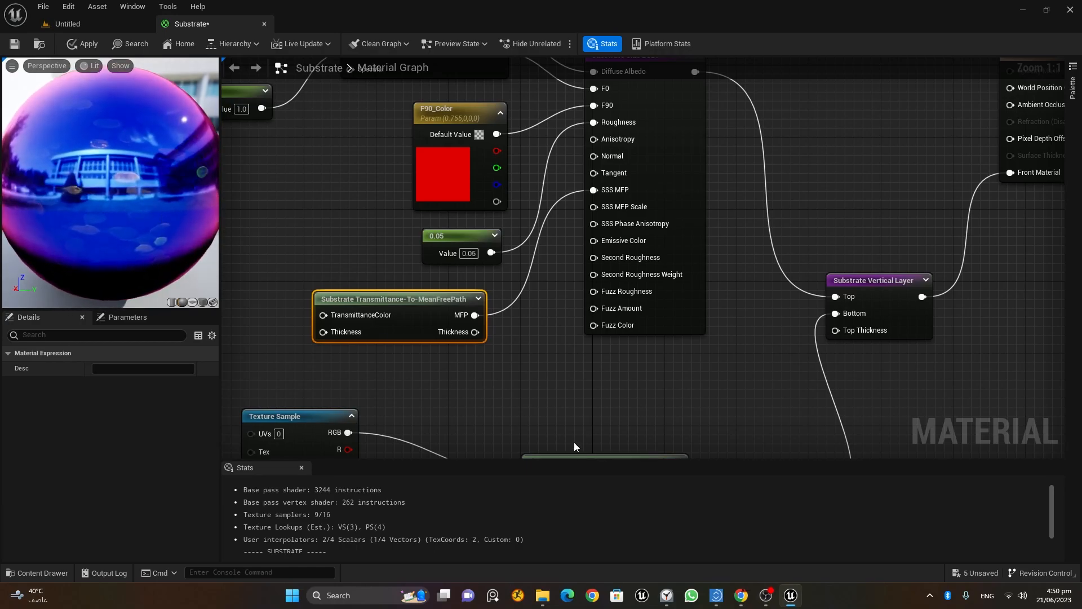
{"action": "left_click_drag", "start_coordinate": [72, 186], "coordinate": [85, 225]}
{"action": "left_click_drag", "start_coordinate": [105, 162], "coordinate": [128, 227]}
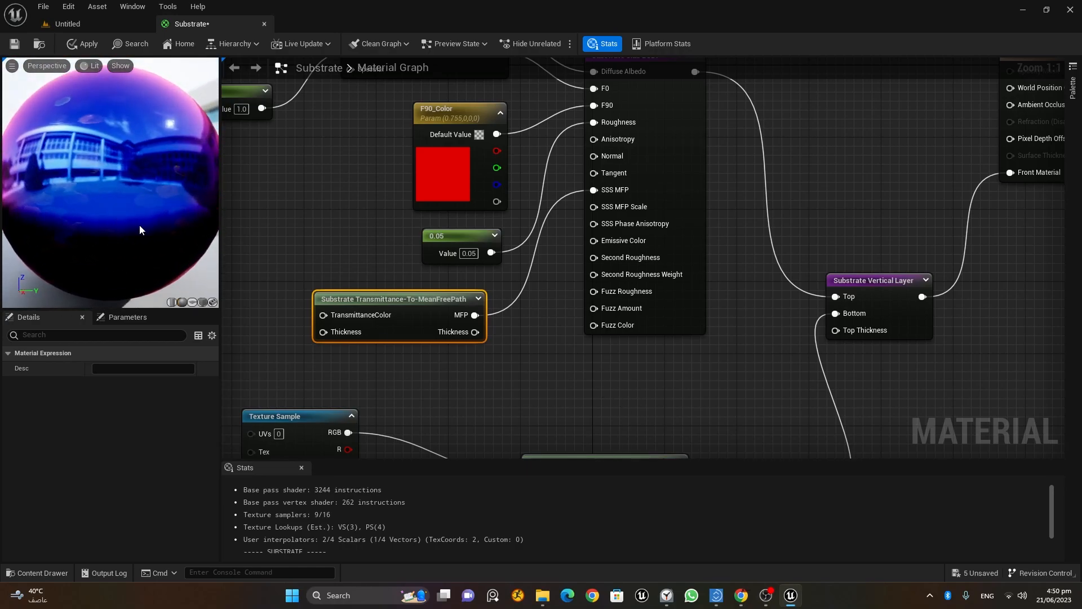
{"action": "left_click_drag", "start_coordinate": [111, 176], "coordinate": [110, 163]}
{"action": "left_click_drag", "start_coordinate": [101, 210], "coordinate": [131, 227]}
Add a constant node beside the Substrate Vertical Layer and connect it to Top Thickness.
{"action": "right_click_drag", "start_coordinate": [767, 397], "coordinate": [726, 234]}
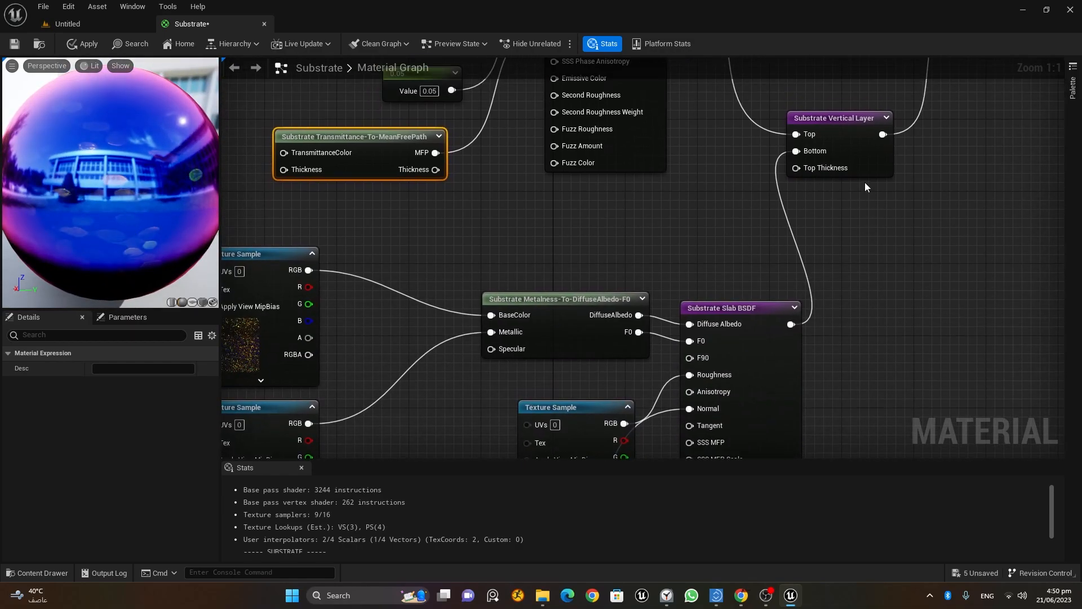
{"action": "right_click_drag", "start_coordinate": [941, 201], "coordinate": [925, 266]}
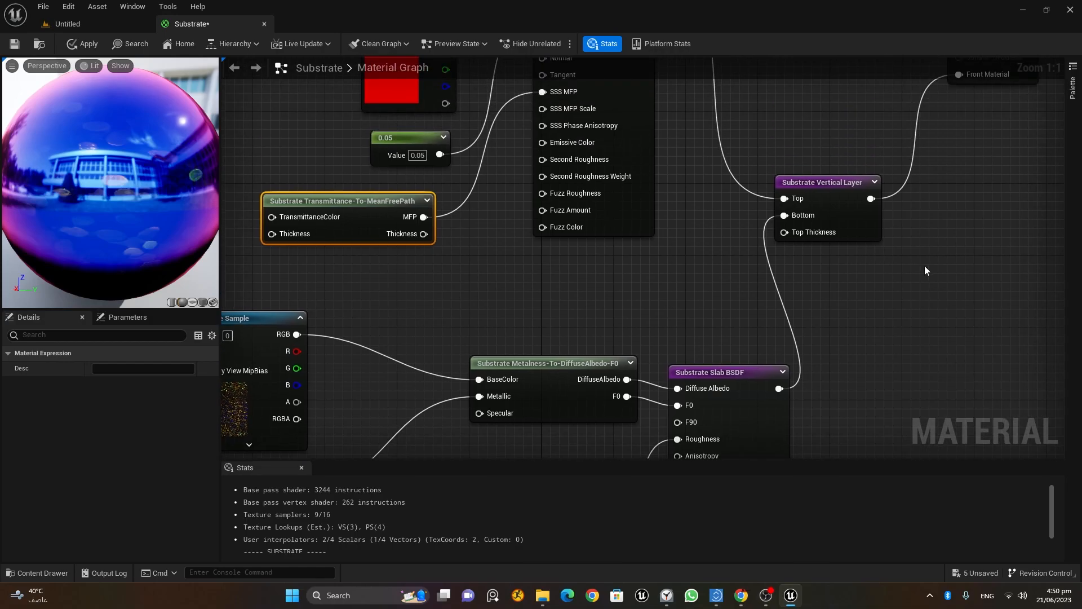
{"action": "left_click", "coordinate": [694, 255]}
{"action": "left_click_drag", "start_coordinate": [732, 255], "coordinate": [784, 232]}
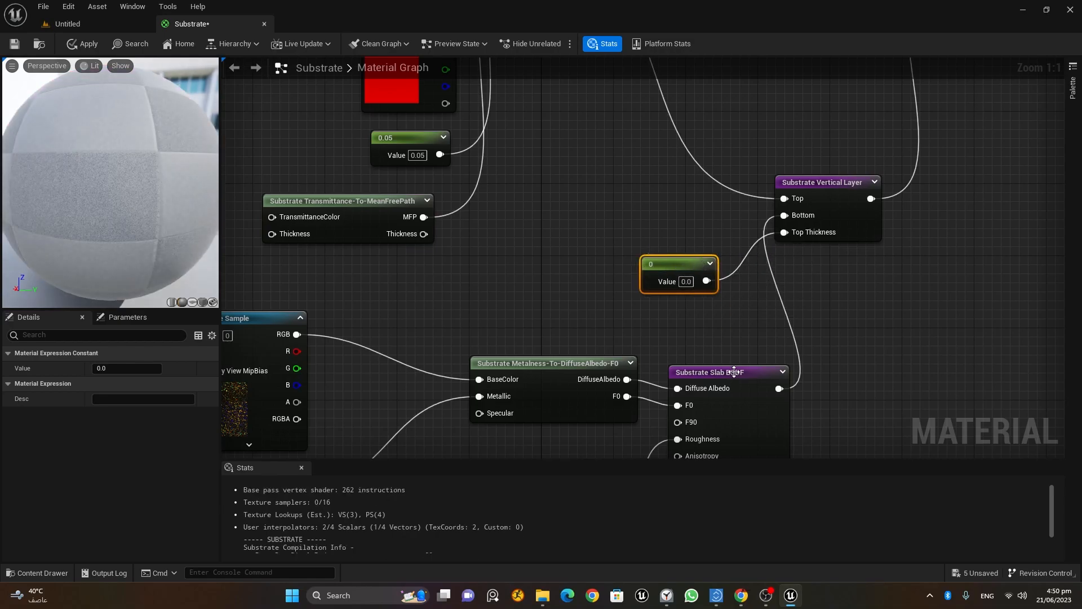
Shift the bottom slab and its texture and conversion nodes away from the vertical layer, and place the thickness constant beside the slab.
{"action": "scroll", "coordinate": [711, 334], "scroll_direction": "down", "scroll_amount": 3}
{"action": "right_click_drag", "start_coordinate": [790, 386], "coordinate": [824, 208]}
{"action": "scroll", "coordinate": [844, 260], "scroll_direction": "down", "scroll_amount": 1}
{"action": "left_click_drag", "start_coordinate": [845, 416], "coordinate": [428, 176]}
{"action": "left_click_drag", "start_coordinate": [740, 209], "coordinate": [661, 213]}
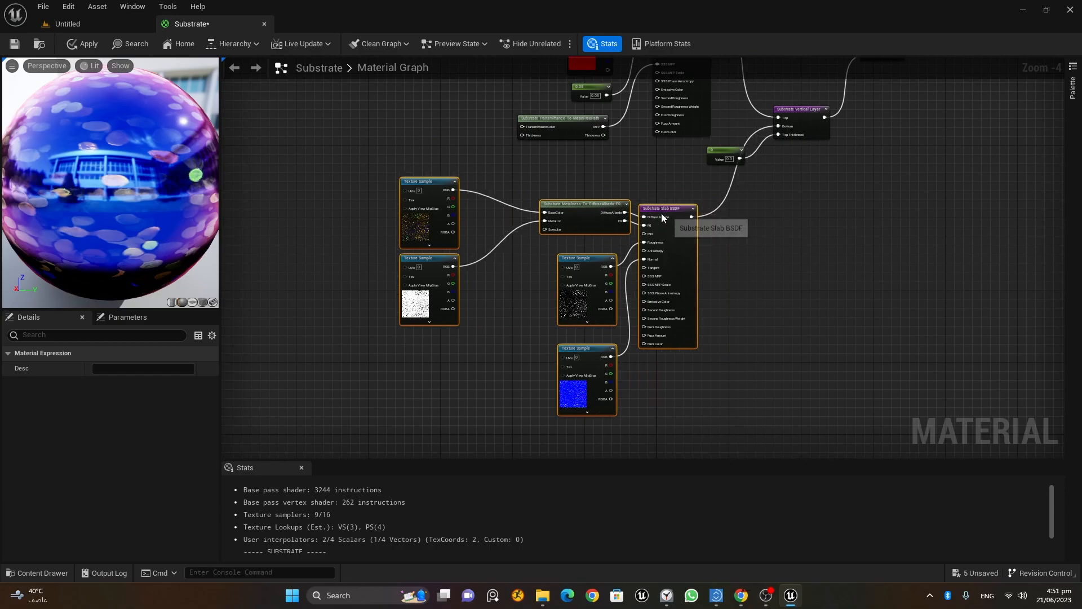
{"action": "left_click_drag", "start_coordinate": [725, 155], "coordinate": [738, 204]}
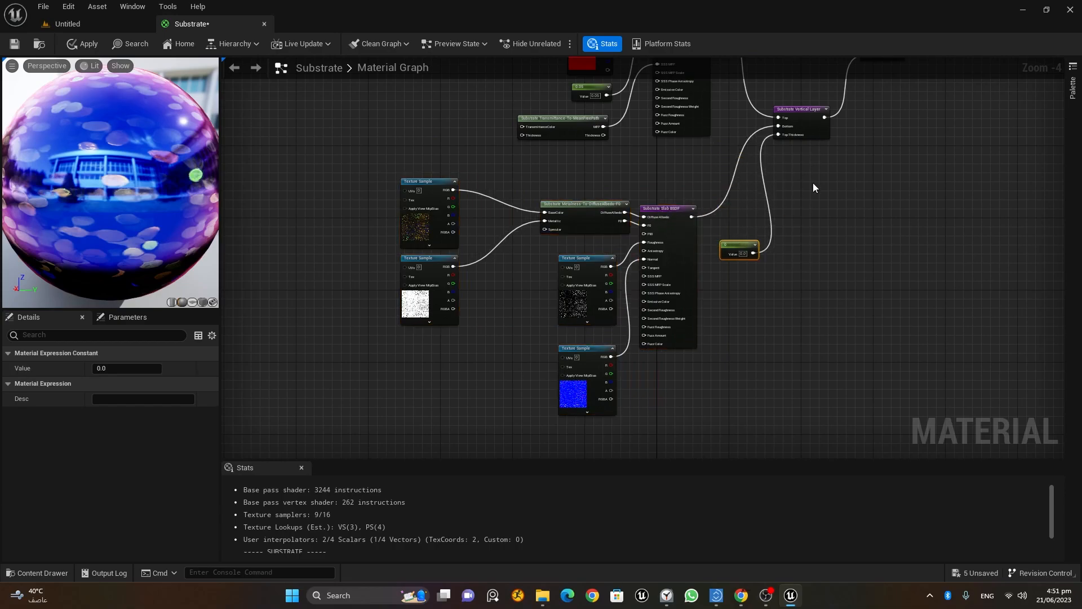
Group the top slab and all nodes feeding it in a comment box named Top.
{"action": "scroll", "coordinate": [813, 182], "scroll_direction": "up", "scroll_amount": 4}
{"action": "scroll", "coordinate": [763, 310], "scroll_direction": "down", "scroll_amount": 6}
{"action": "right_click_drag", "start_coordinate": [829, 235], "coordinate": [810, 285]}
{"action": "scroll", "coordinate": [867, 307], "scroll_direction": "up", "scroll_amount": 2}
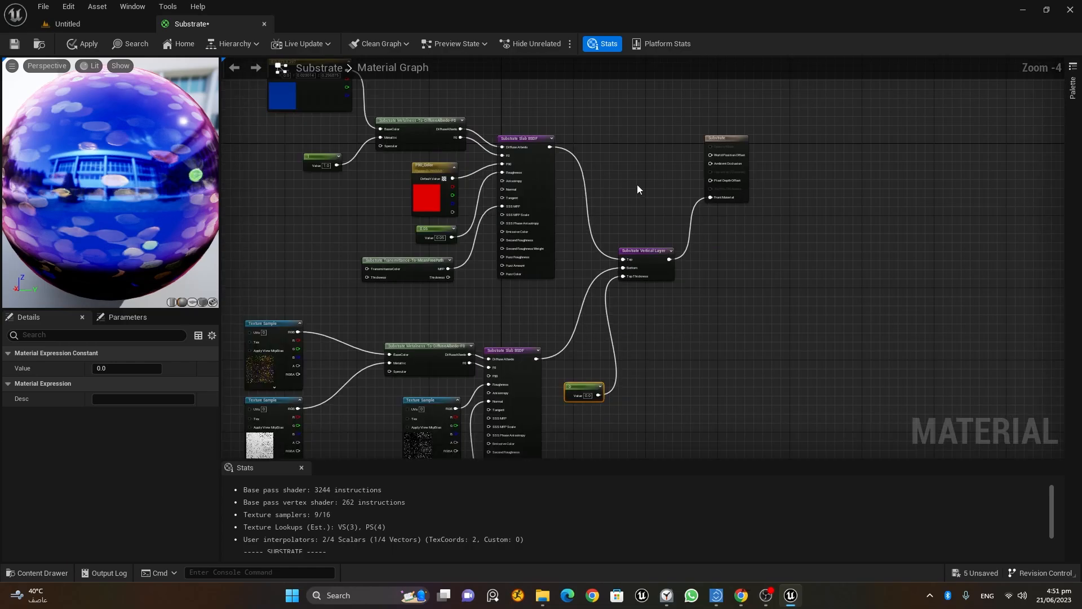
{"action": "right_click_drag", "start_coordinate": [527, 181], "coordinate": [587, 245]}
{"action": "left_click_drag", "start_coordinate": [288, 111], "coordinate": [627, 362]}
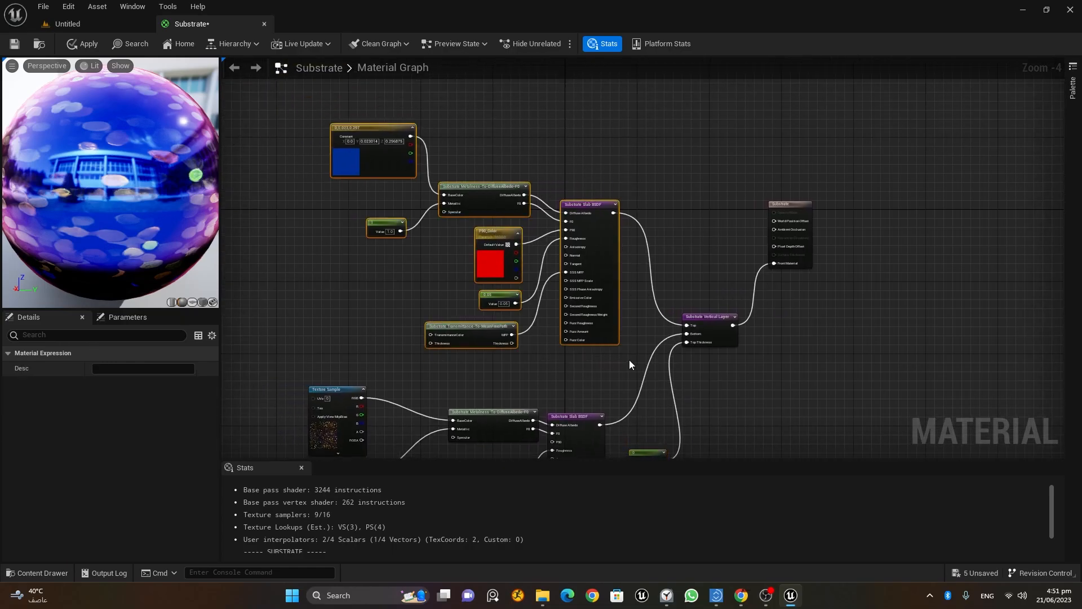
{"action": "right_click", "coordinate": [594, 202]}
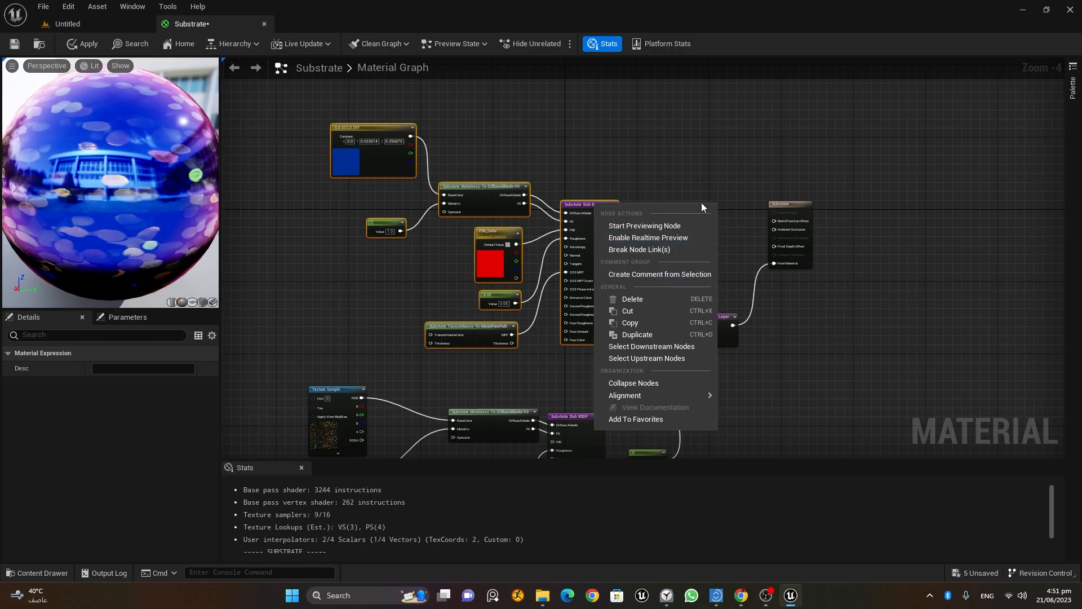
{"action": "left_click", "coordinate": [676, 275]}
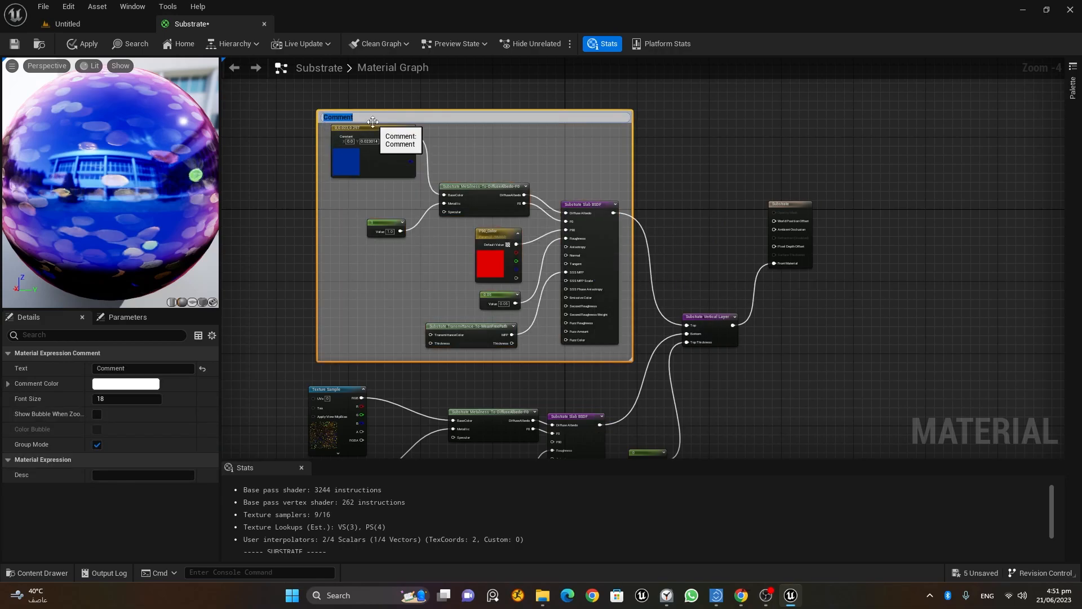
{"action": "type", "text": "Top"}
{"action": "key", "text": "Return"}
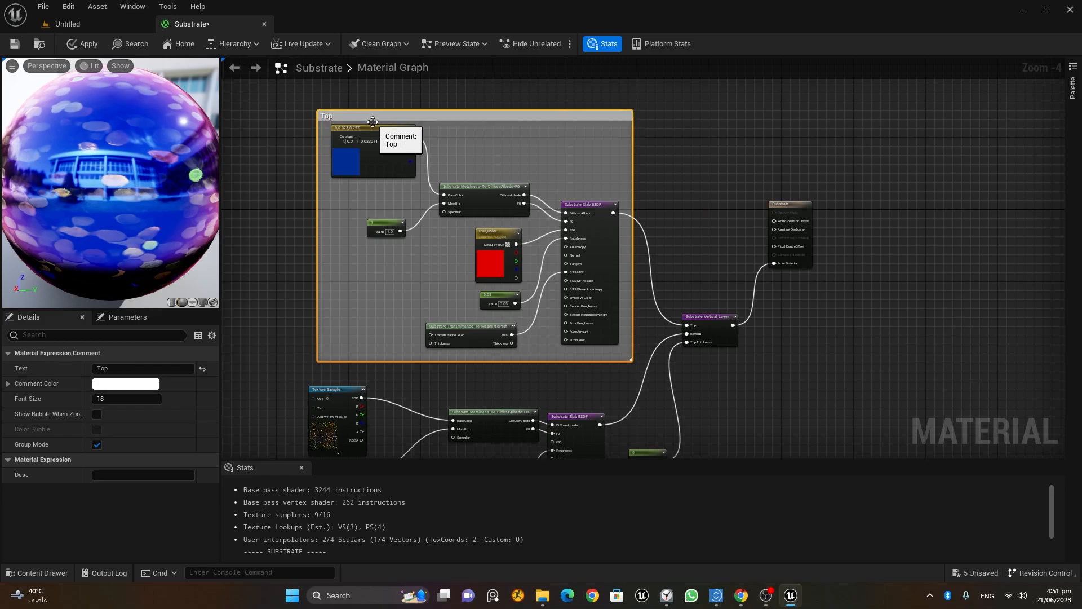
Group the bottom slab, its metalness conversion node and four texture samples in a comment box named Bottom.
{"action": "right_click_drag", "start_coordinate": [847, 374], "coordinate": [892, 163]}
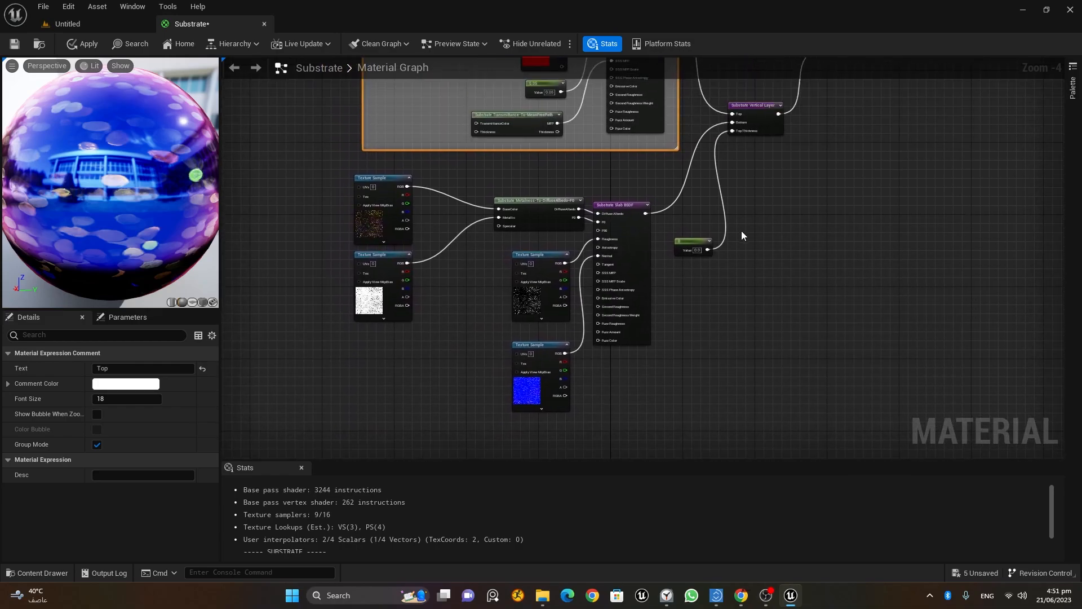
{"action": "left_click_drag", "start_coordinate": [361, 381], "coordinate": [634, 210]}
{"action": "right_click", "coordinate": [627, 205]}
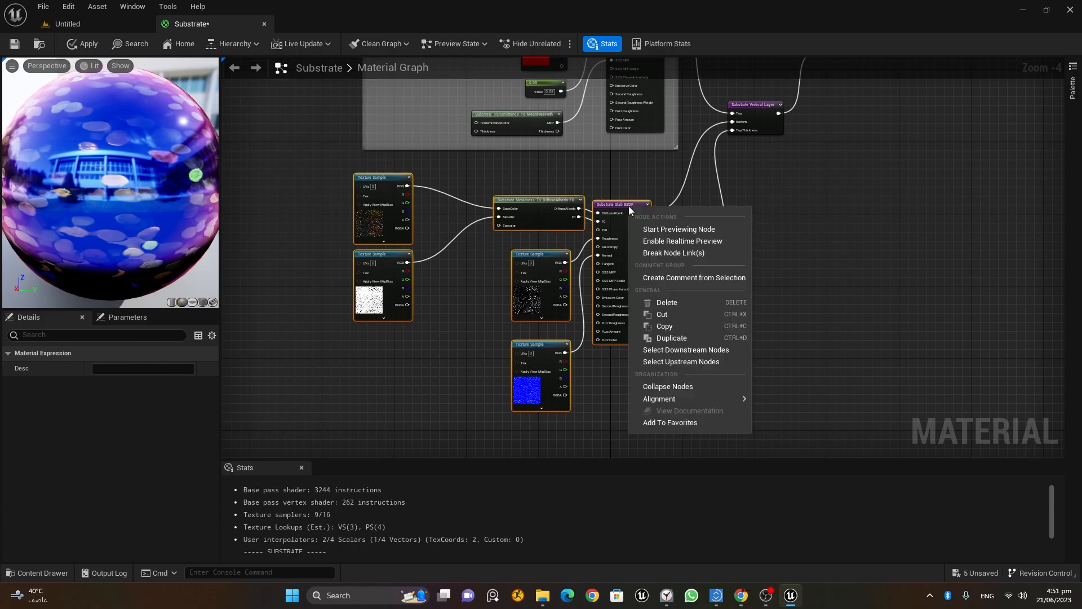
{"action": "left_click", "coordinate": [691, 279]}
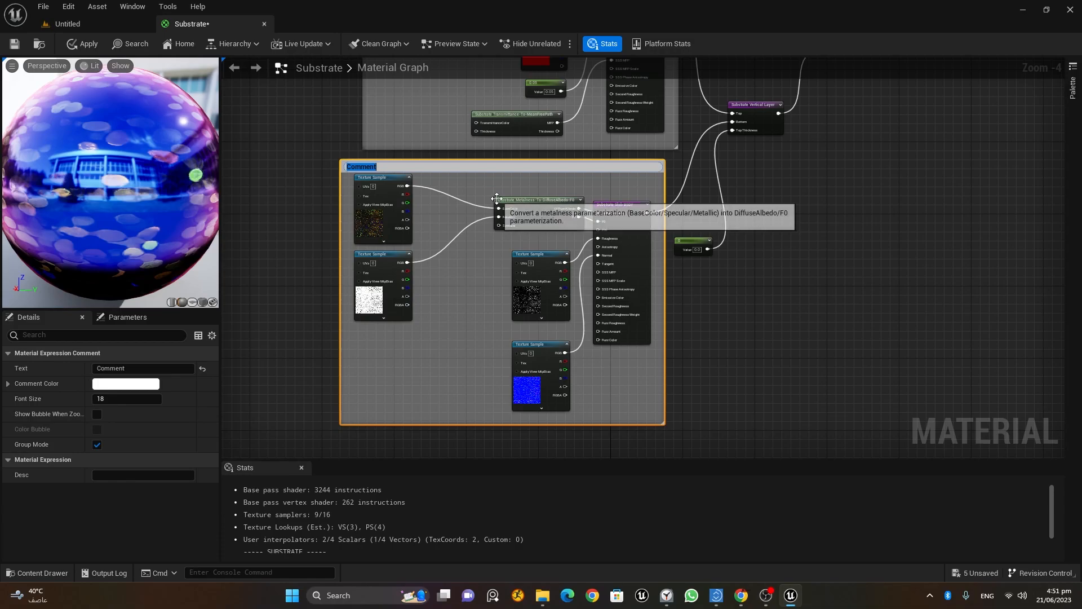
{"action": "type", "text": "Bo"}
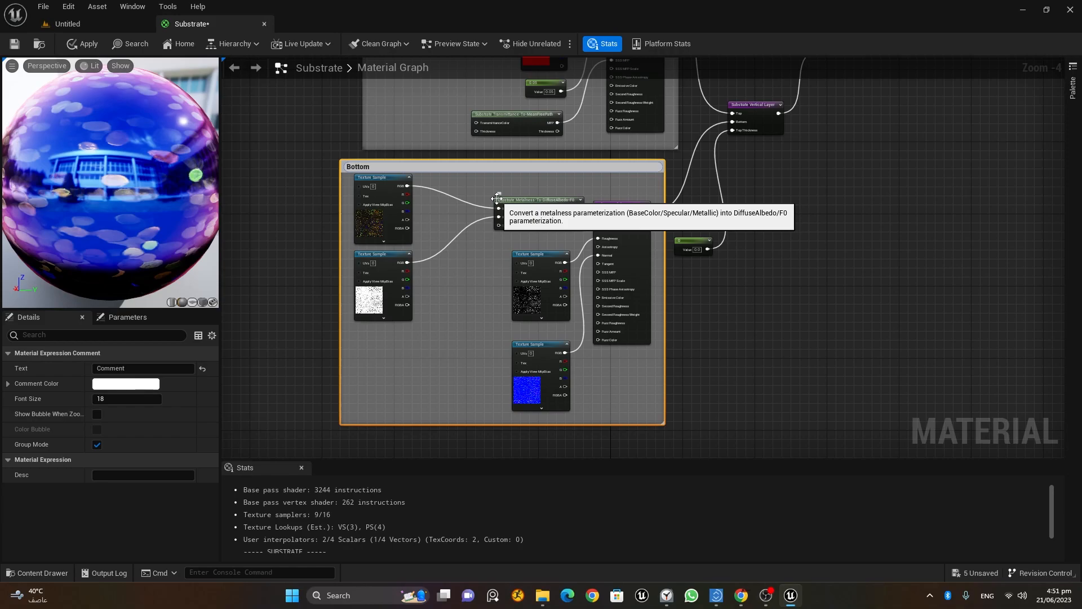
{"action": "type", "text": "ttom"}
{"action": "key", "text": "Return"}
Move the Bottom and Top comment groups farther apart and away from the vertical layer.
{"action": "left_click_drag", "start_coordinate": [465, 170], "coordinate": [409, 265]}
{"action": "right_click_drag", "start_coordinate": [791, 232], "coordinate": [848, 410]}
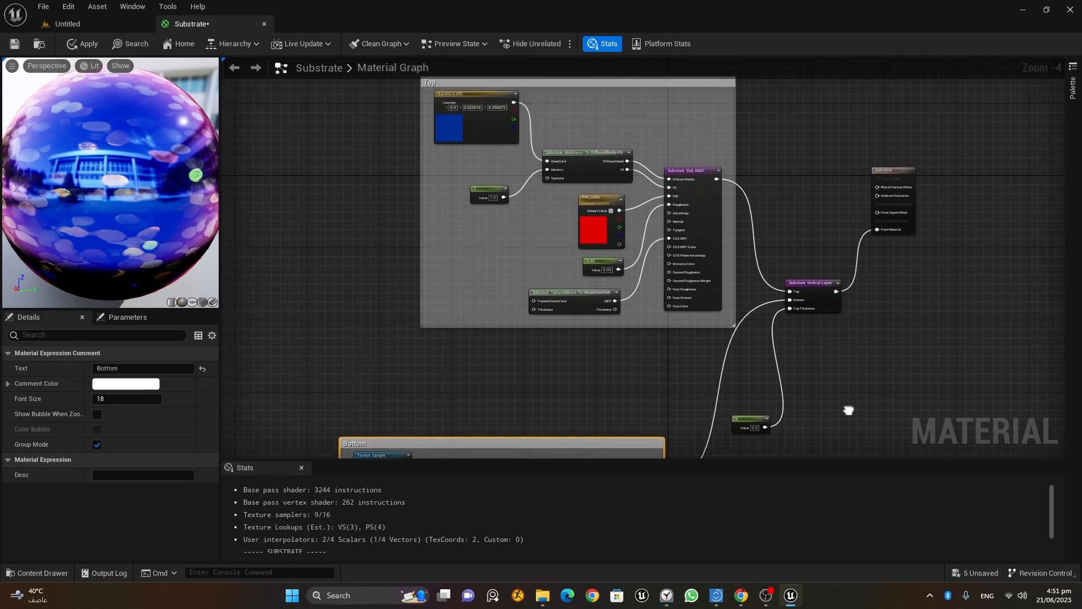
{"action": "left_click_drag", "start_coordinate": [577, 82], "coordinate": [477, 95]}
Set the constant feeding Top Thickness to 0.02 and check the preview sphere.
{"action": "right_click_drag", "start_coordinate": [858, 321], "coordinate": [817, 178]}
{"action": "scroll", "coordinate": [780, 225], "scroll_direction": "up", "scroll_amount": 5}
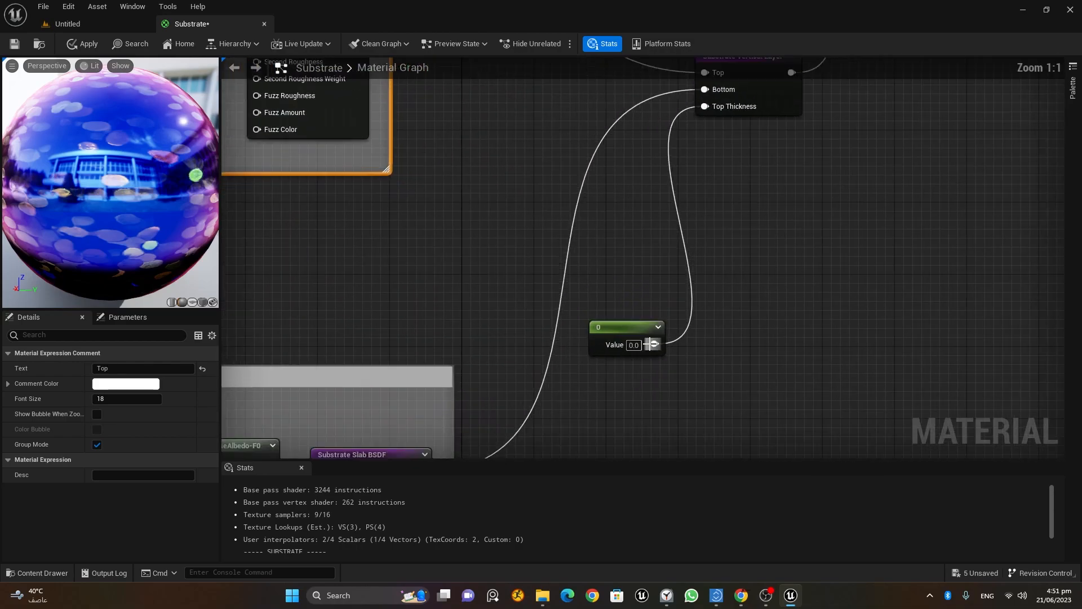
{"action": "left_click", "coordinate": [631, 345]}
{"action": "type", "text": "0.02"}
{"action": "key", "text": "Return"}
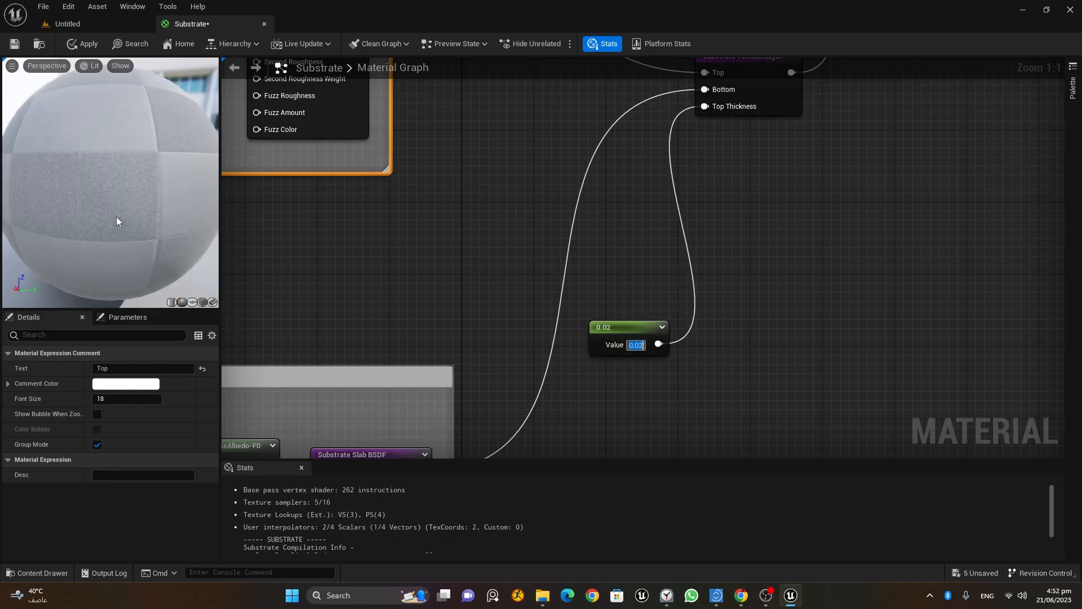
{"action": "left_click_drag", "start_coordinate": [121, 163], "coordinate": [192, 211]}
Set the constant feeding Top Thickness to 0.015 and inspect the preview sphere.
{"action": "left_click", "coordinate": [636, 345]}
{"action": "type", "text": ".015"}
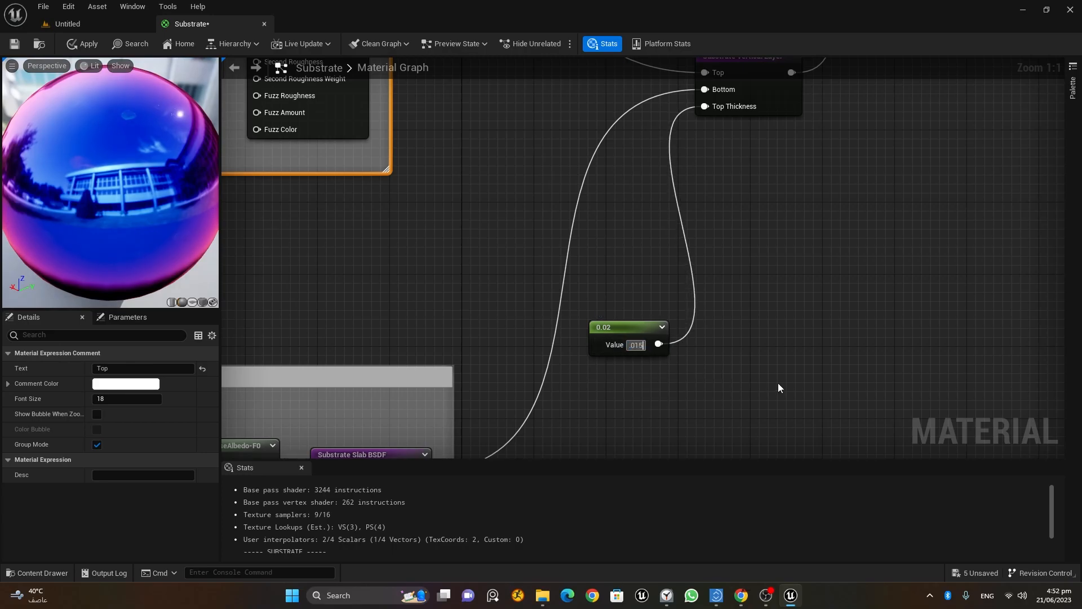
{"action": "key", "text": "Return"}
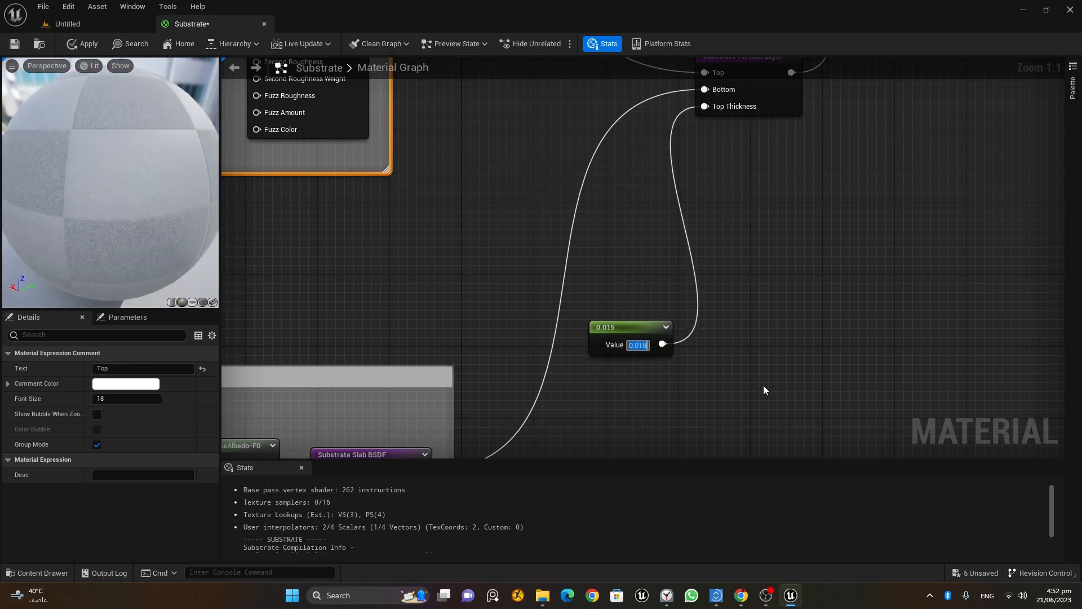
{"action": "left_click_drag", "start_coordinate": [169, 204], "coordinate": [141, 194]}
Move the Transmittance-To-MeanFreePath node and the 0.05 roughness constant farther from the top slab to free space.
{"action": "right_click_drag", "start_coordinate": [374, 239], "coordinate": [725, 453]}
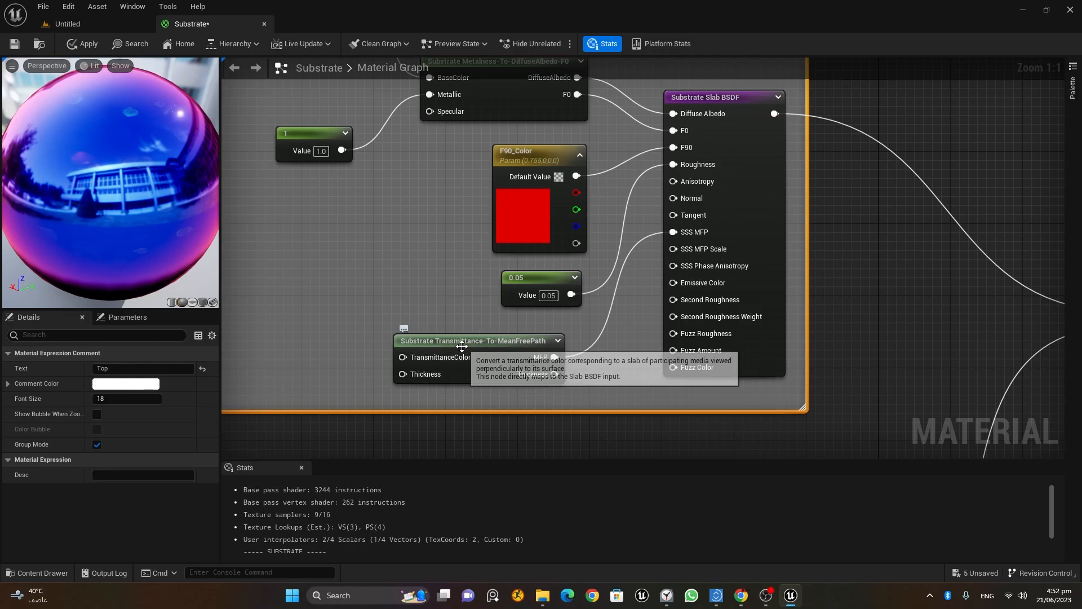
{"action": "left_click_drag", "start_coordinate": [462, 346], "coordinate": [330, 329]}
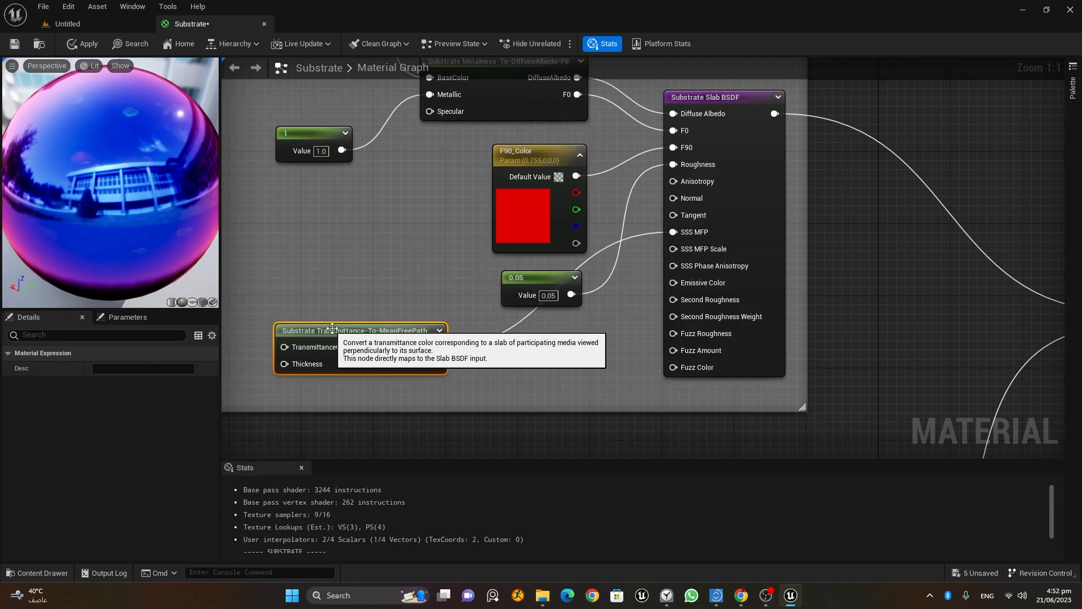
{"action": "left_click_drag", "start_coordinate": [529, 285], "coordinate": [393, 275]}
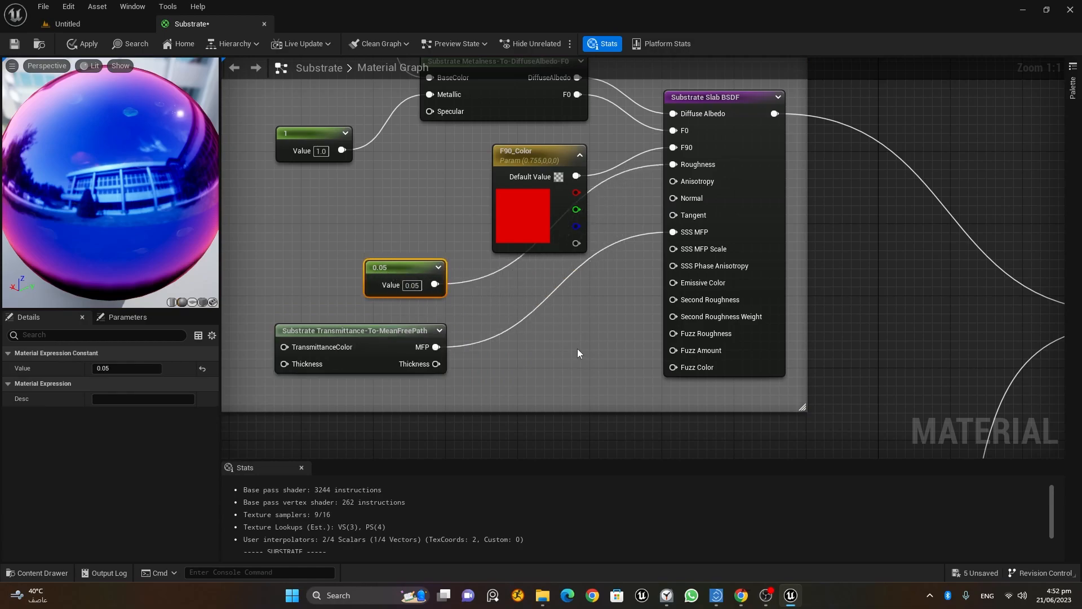
Add a constant with value 1 connected to the top slab's SSS MFP Scale and check the preview sphere.
{"action": "left_click", "coordinate": [540, 343]}
{"action": "left_click_drag", "start_coordinate": [605, 369], "coordinate": [678, 249]}
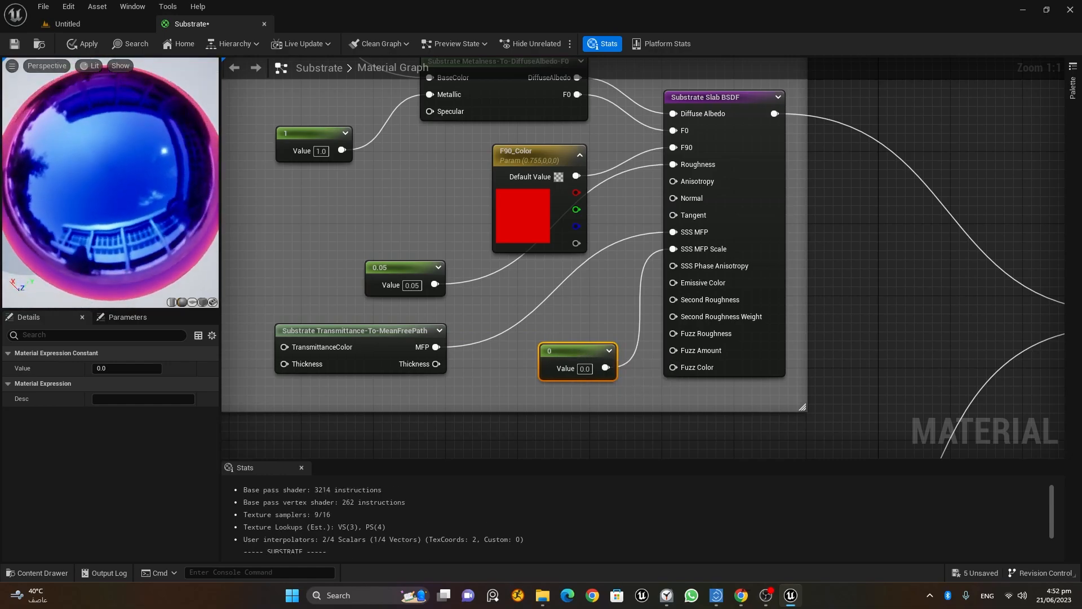
{"action": "left_click_drag", "start_coordinate": [577, 369], "coordinate": [547, 352]}
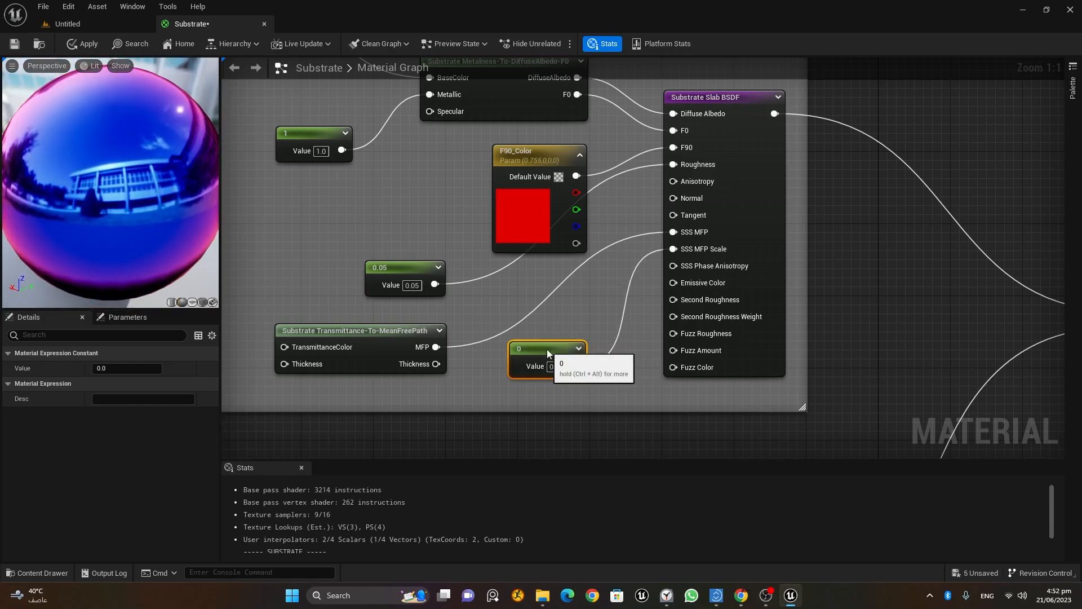
{"action": "left_click", "coordinate": [552, 367]}
{"action": "type", "text": "1"}
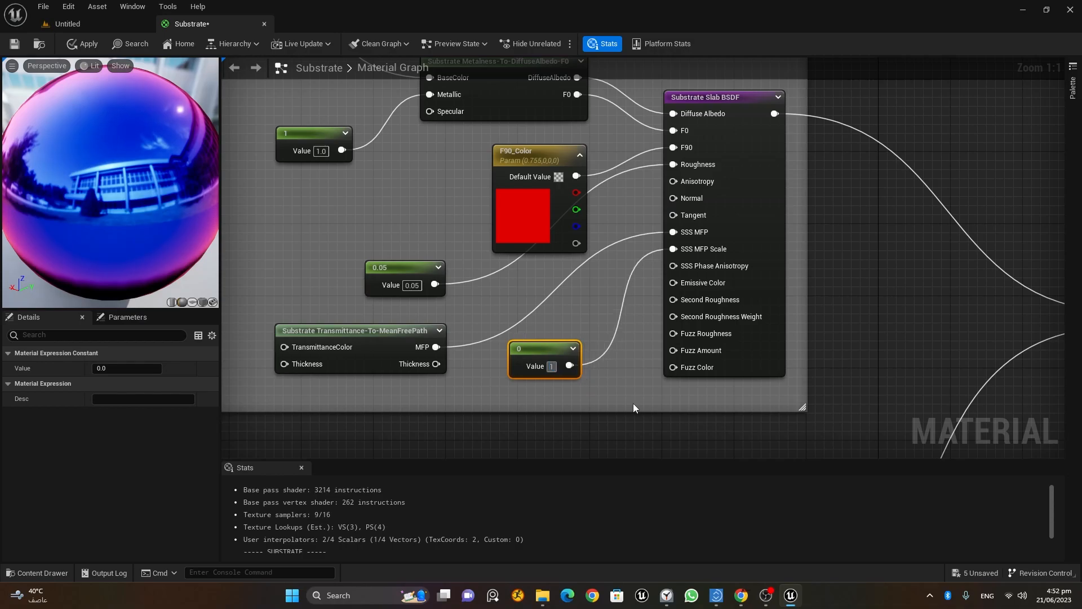
{"action": "key", "text": "Return"}
{"action": "mouse_move", "coordinate": [120, 155]}
{"action": "left_mouse_down"}
{"action": "mouse_move", "coordinate": [138, 169]}
{"action": "mouse_move", "coordinate": [120, 155]}
{"action": "left_mouse_up"}
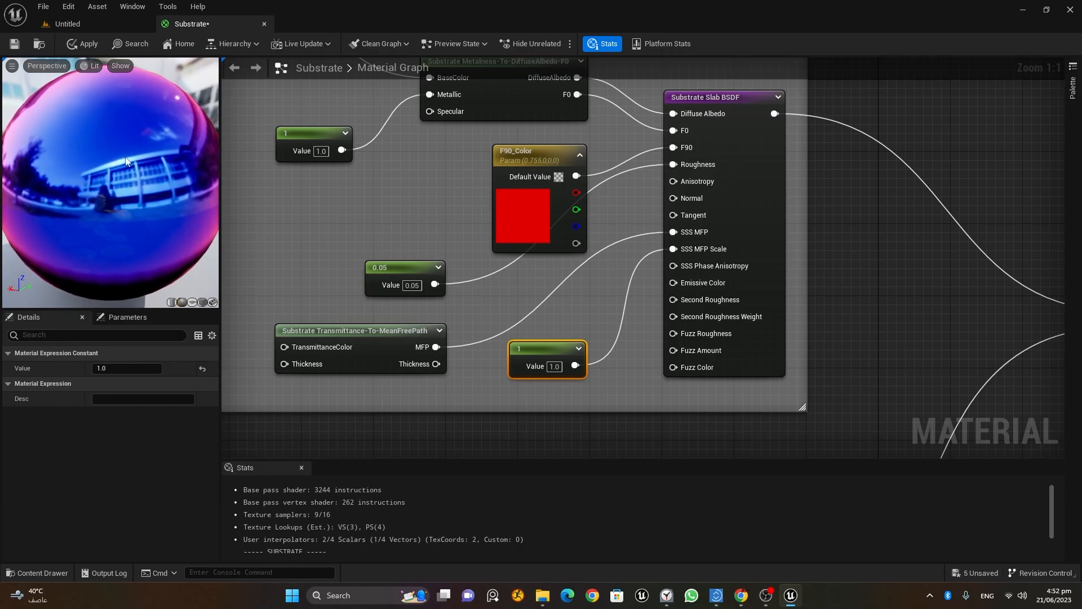
{"action": "left_click", "coordinate": [554, 366]}
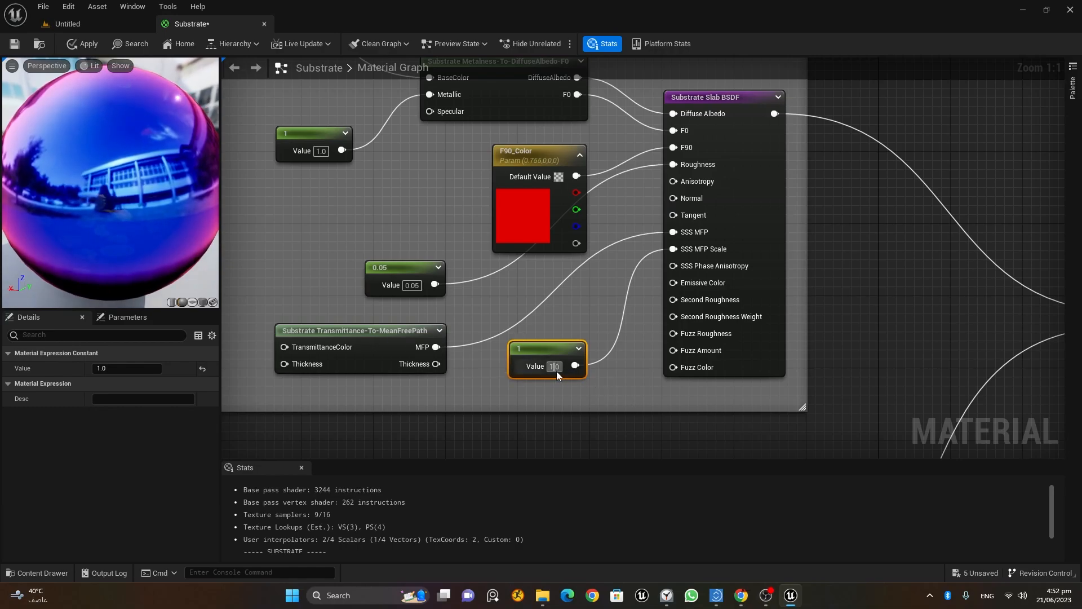
{"action": "key", "text": "Return"}
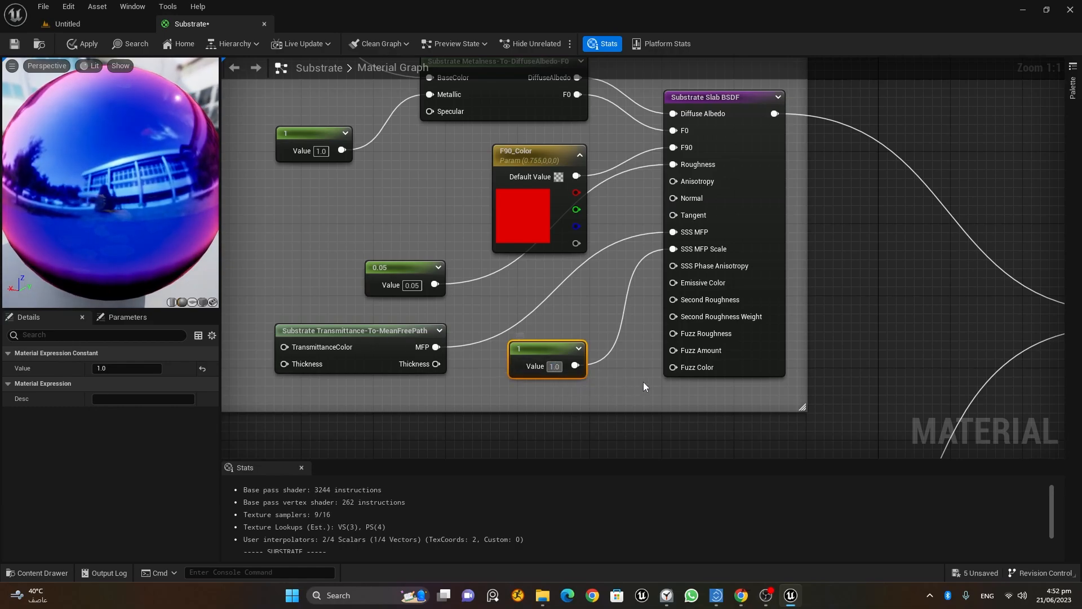
Set the constant feeding the top slab's SSS MFP Scale to 0.6 and inspect the preview sphere from different angles.
{"action": "left_click", "coordinate": [550, 368]}
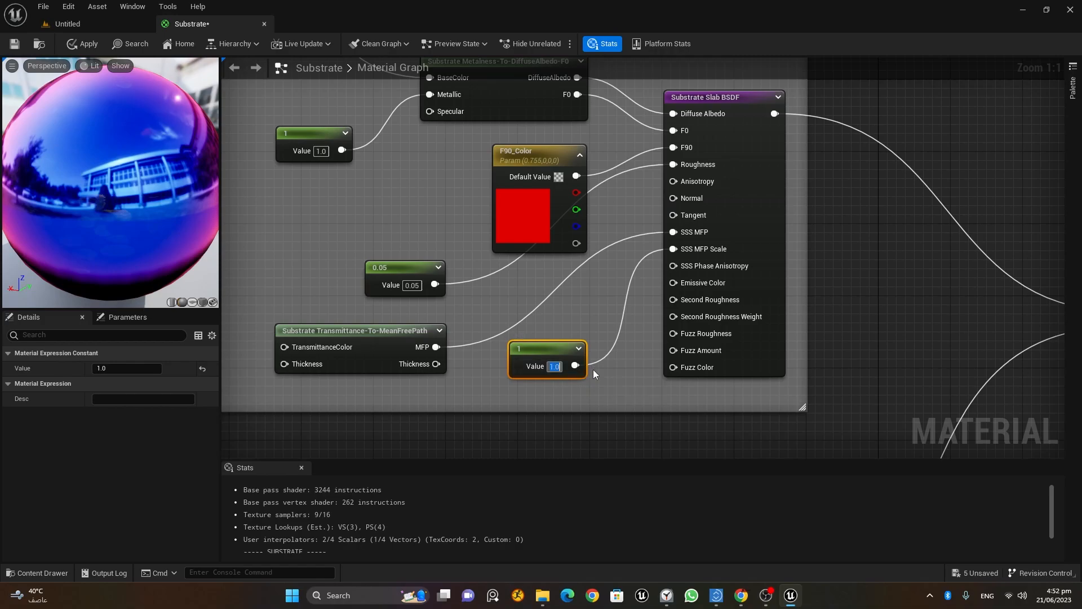
{"action": "type", "text": "0.6"}
{"action": "key", "text": "Return"}
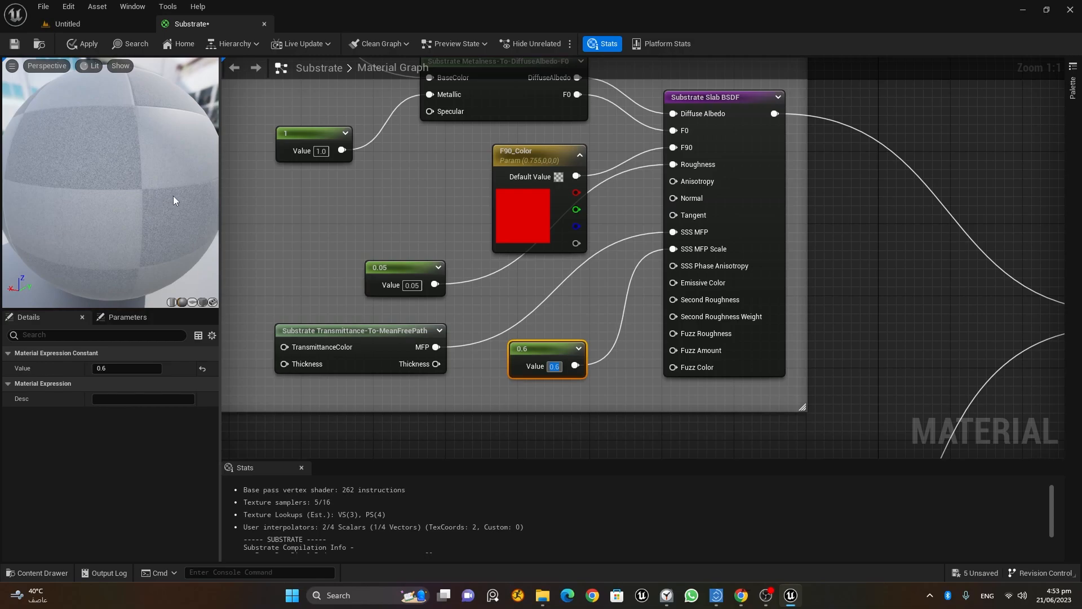
{"action": "left_click_drag", "start_coordinate": [148, 225], "coordinate": [165, 100]}
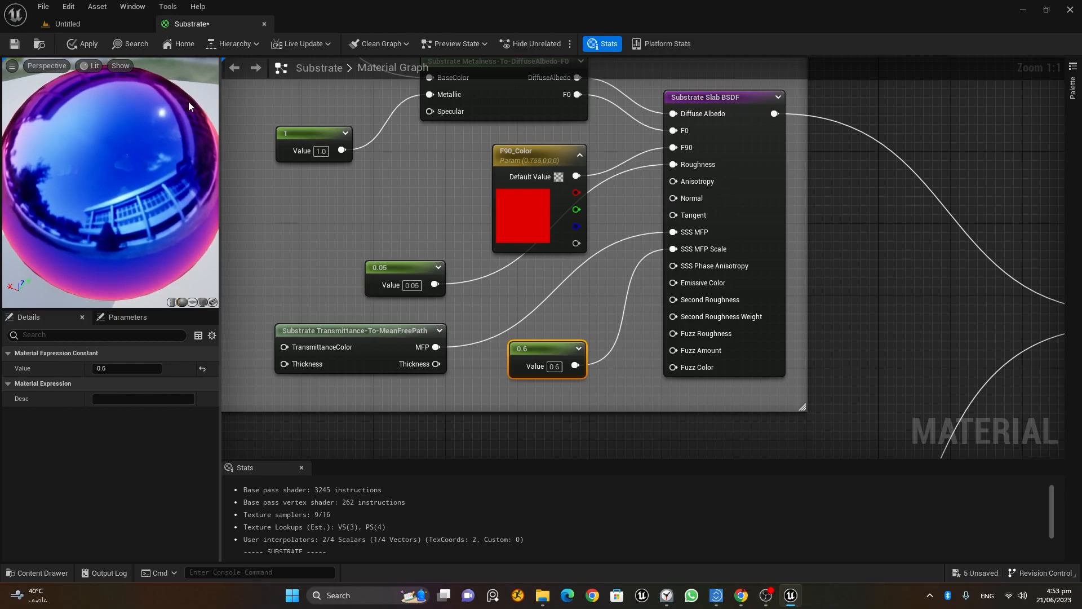
{"action": "left_click_drag", "start_coordinate": [157, 169], "coordinate": [127, 201]}
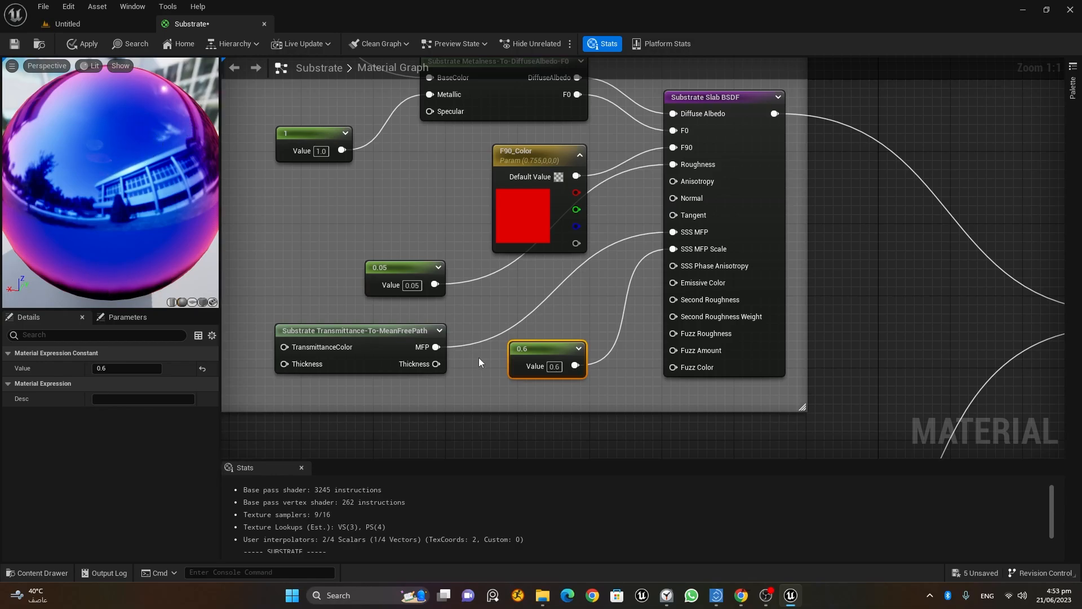
Restore the constant feeding SSS MFP Scale to 1 and check the preview sphere.
{"action": "left_click", "coordinate": [555, 366]}
{"action": "type", "text": "1"}
{"action": "key", "text": "Return"}
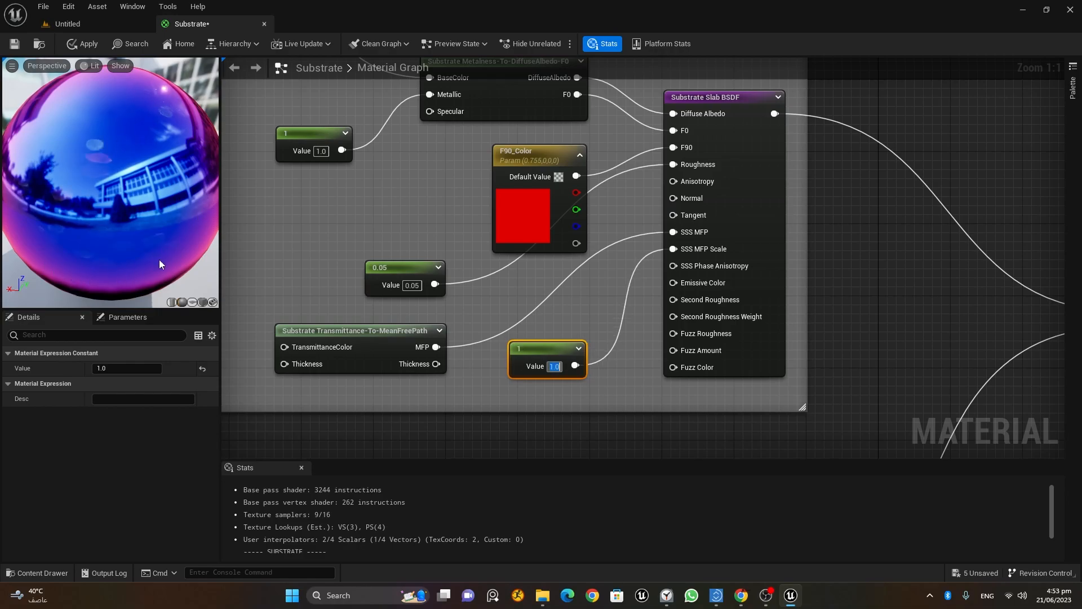
{"action": "left_click_drag", "start_coordinate": [146, 261], "coordinate": [86, 294]}
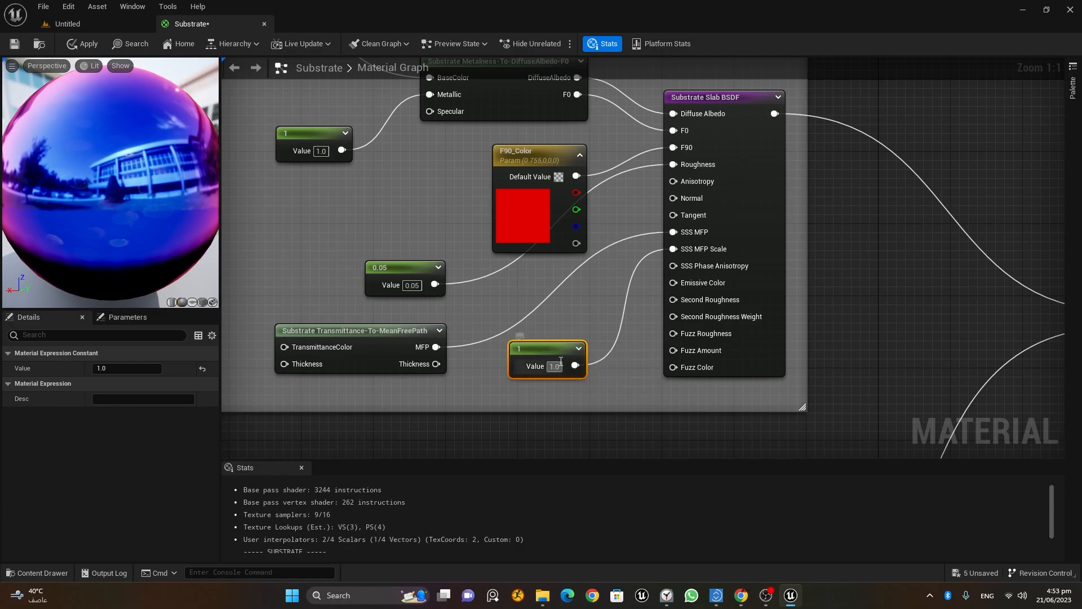
Save the Substrate material with both layer groups in its graph.
{"action": "scroll", "coordinate": [644, 300], "scroll_direction": "down", "scroll_amount": 7}
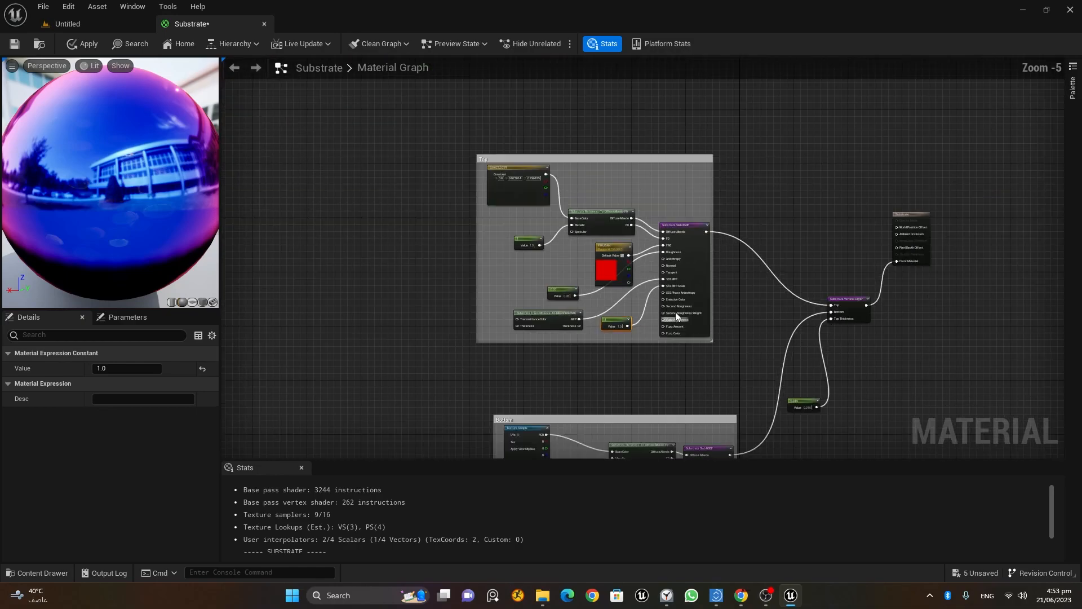
{"action": "right_click_drag", "start_coordinate": [715, 348], "coordinate": [621, 259]}
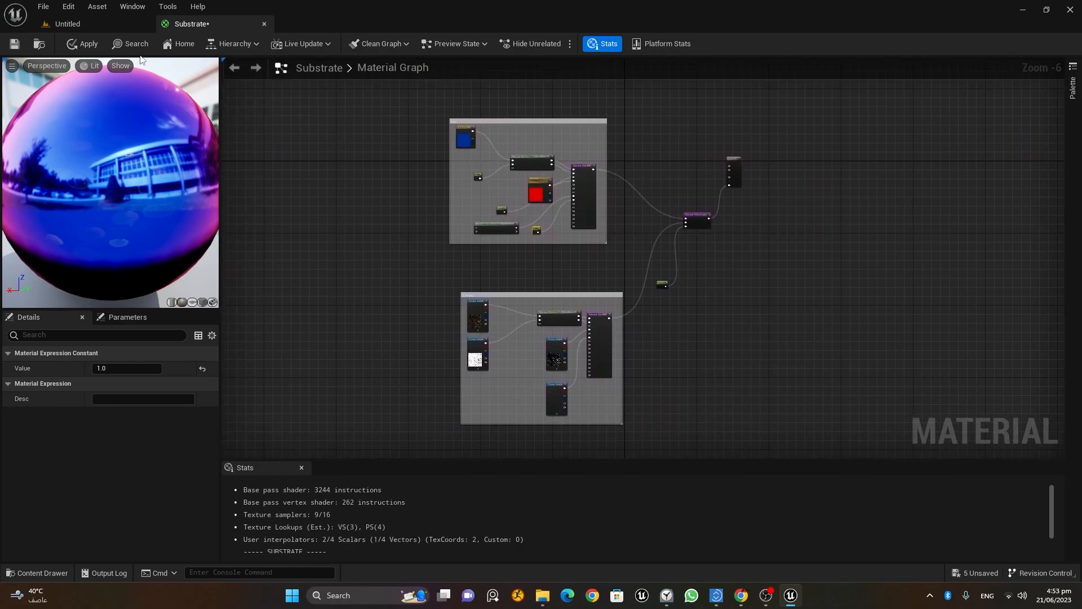
{"action": "left_click", "coordinate": [15, 43]}
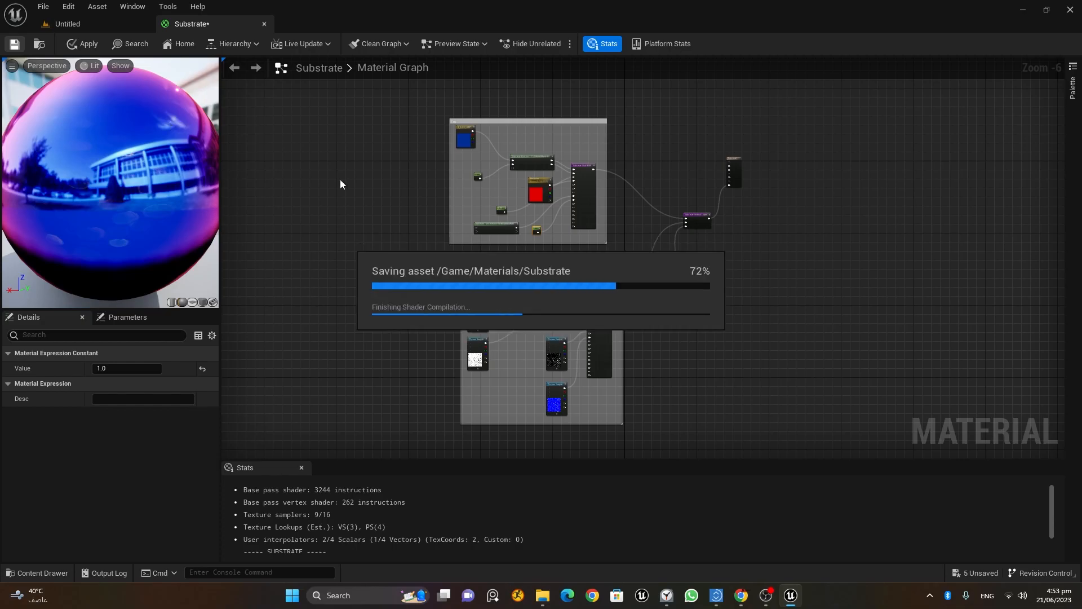
Create a new material named Substrate2 in the Materials folder and open it for editing.
{"action": "left_click", "coordinate": [123, 26]}
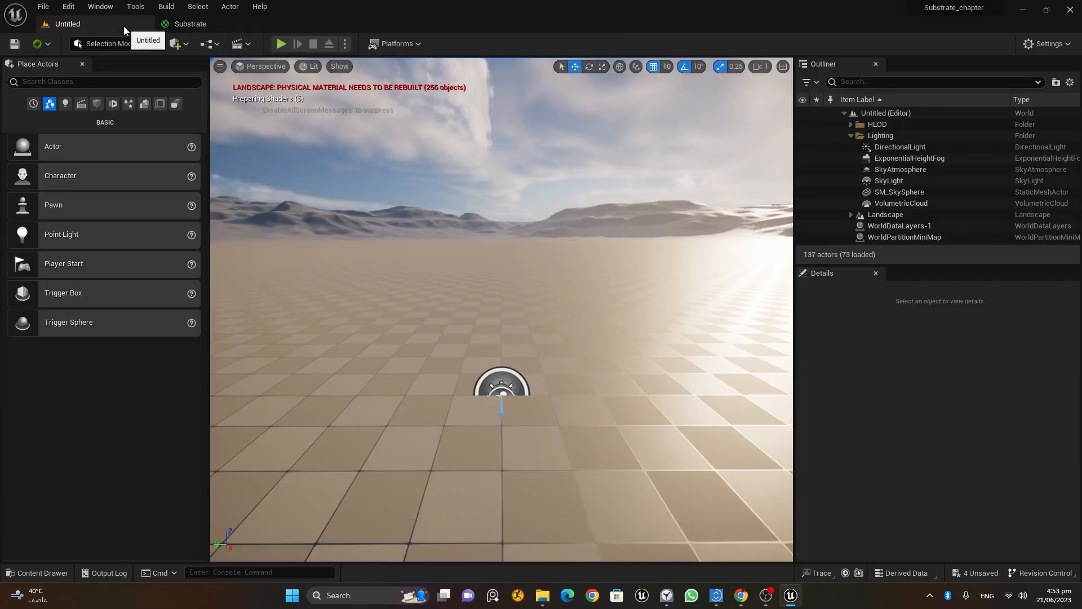
{"action": "left_click", "coordinate": [54, 573]}
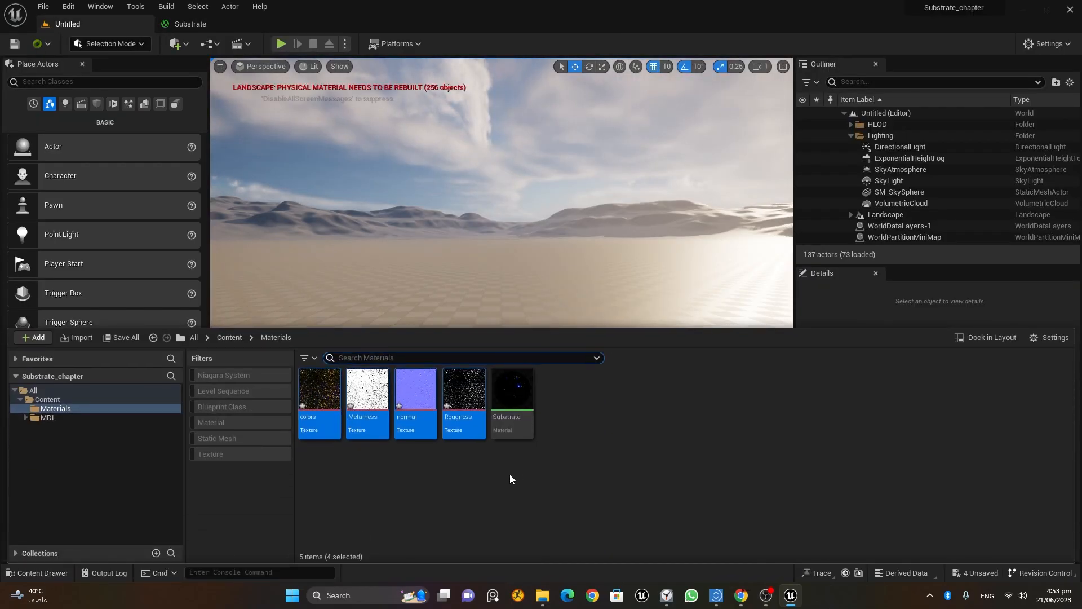
{"action": "right_click", "coordinate": [590, 408]}
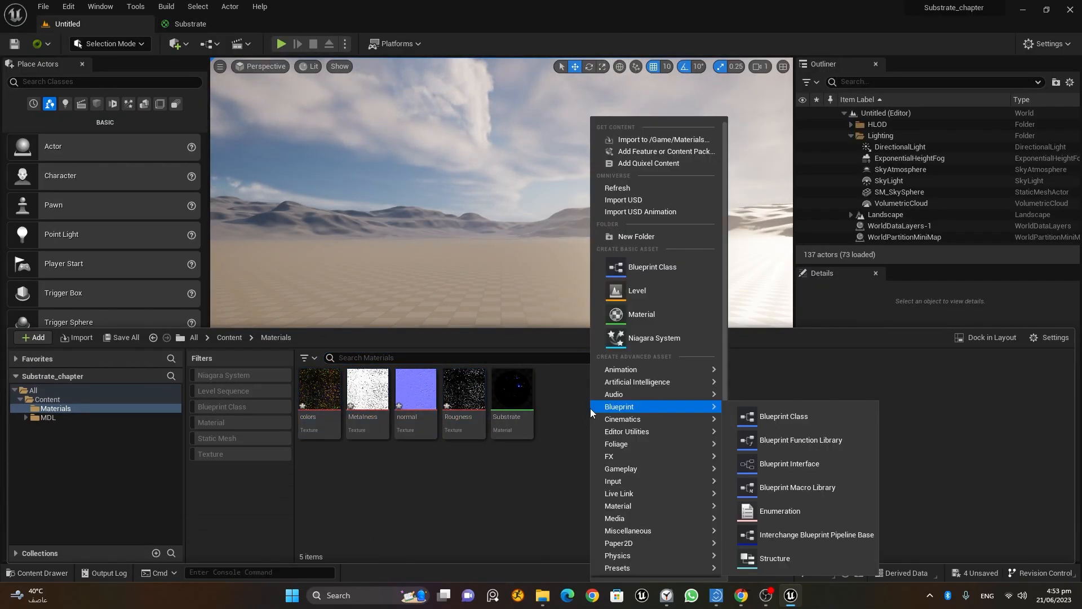
{"action": "left_click", "coordinate": [677, 314]}
{"action": "type", "text": "Sub"}
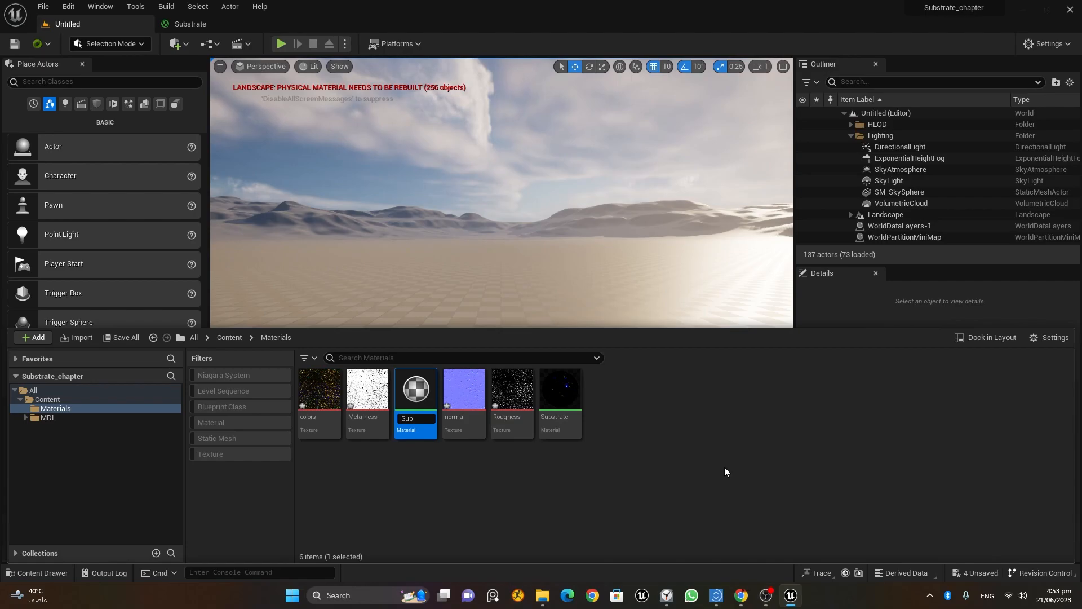
{"action": "type", "text": "strate2"}
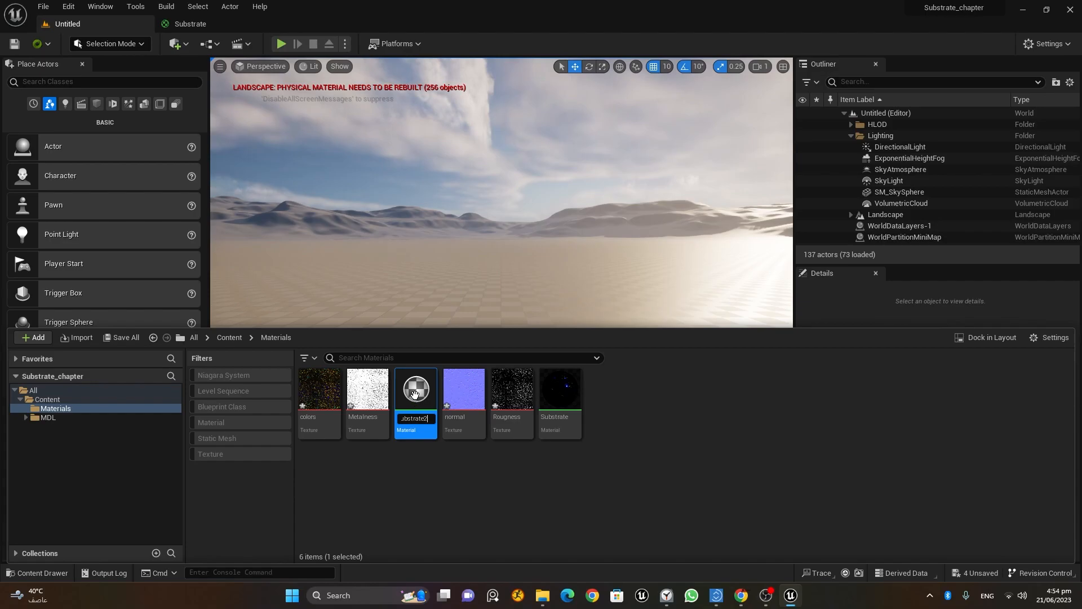
{"action": "key", "text": "Return"}
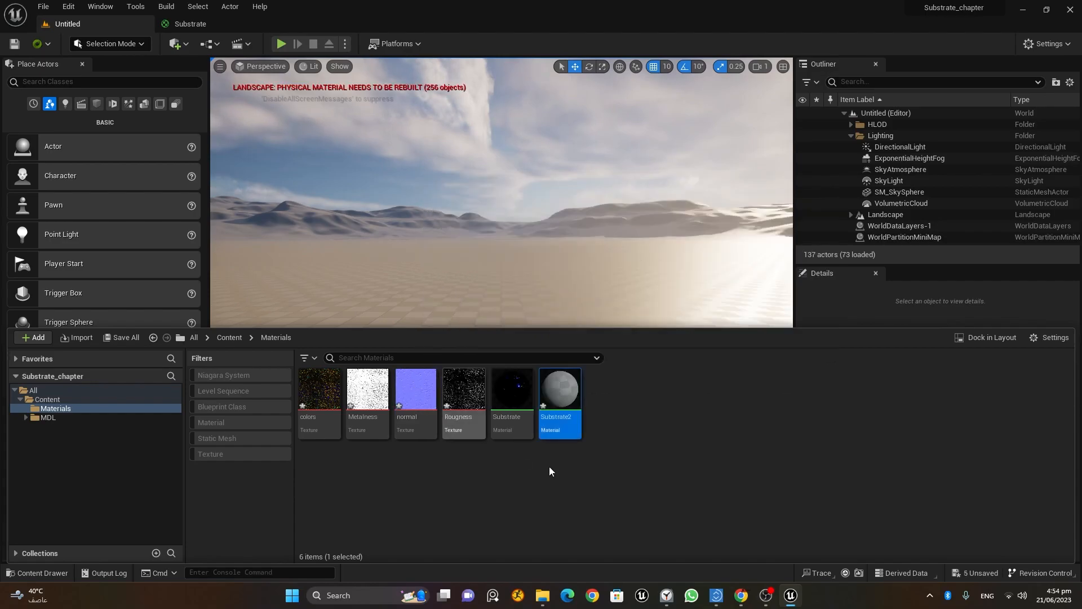
{"action": "double_click", "coordinate": [561, 394]}
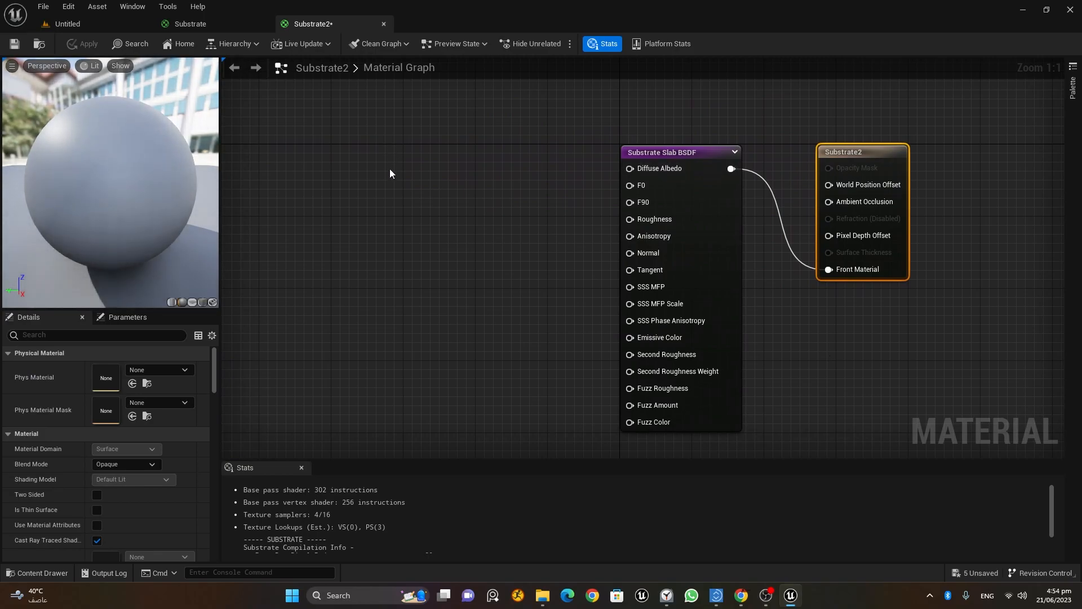
Add a dark green three-component constant (0.000238, 0.031, 0) and connect it to the slab's Diffuse Albedo.
{"action": "left_click", "coordinate": [384, 154]}
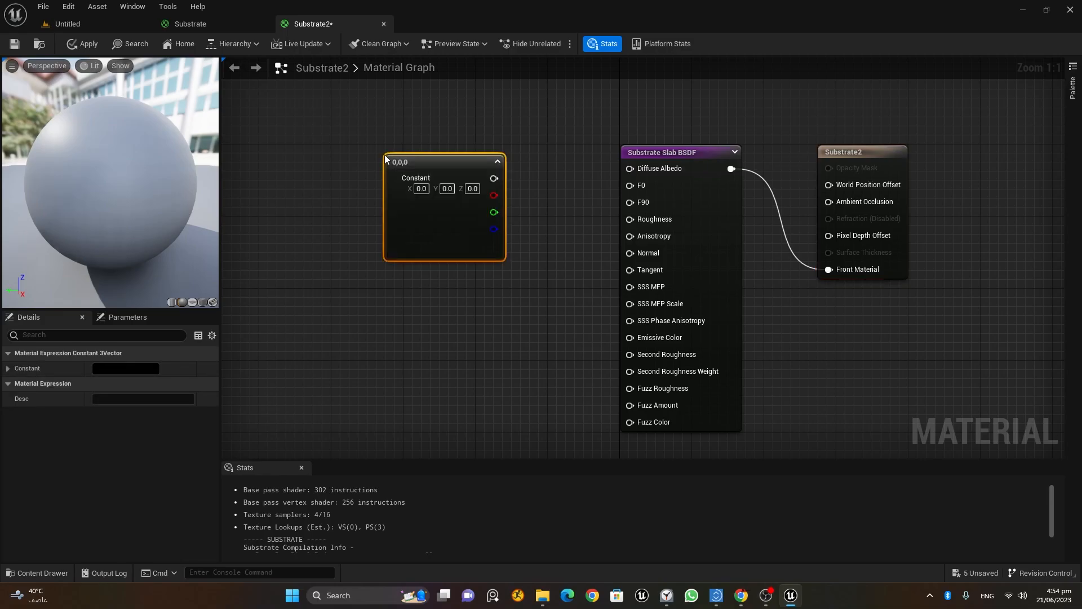
{"action": "double_click", "coordinate": [420, 229]}
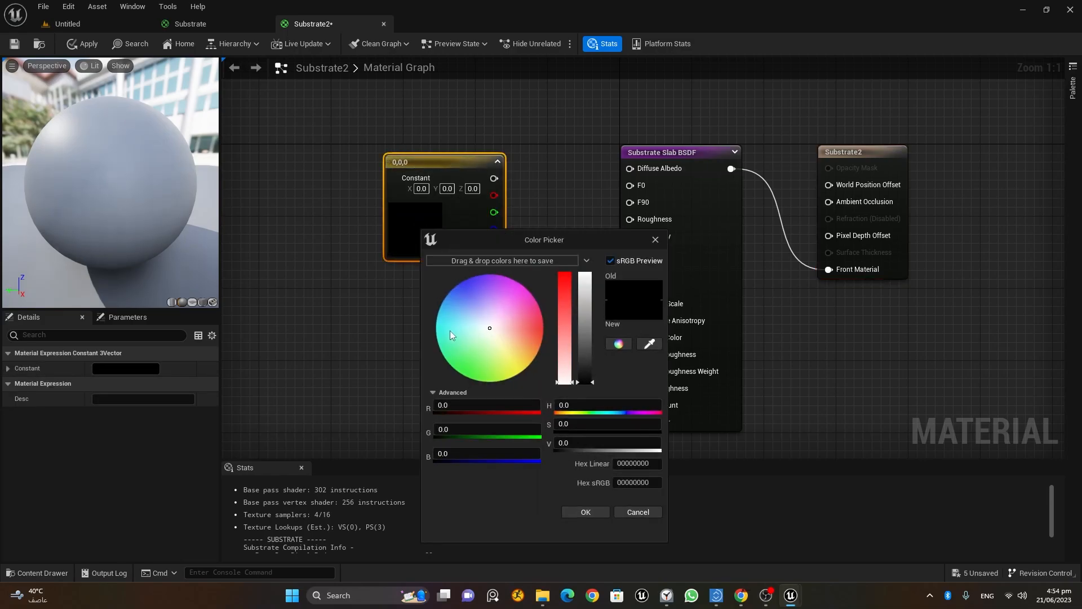
{"action": "left_click", "coordinate": [462, 376]}
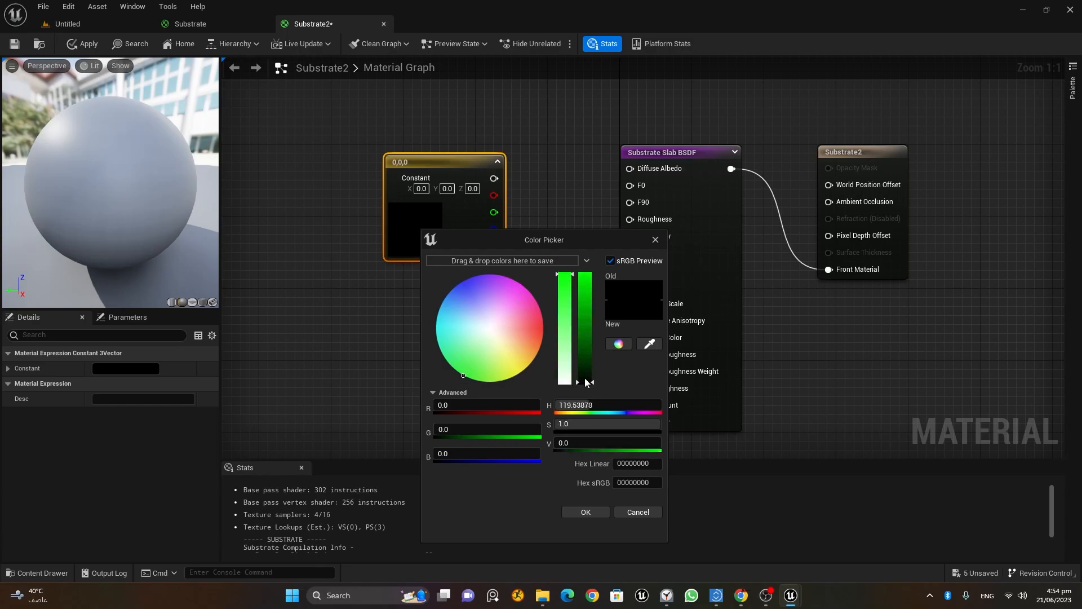
{"action": "left_click_drag", "start_coordinate": [593, 383], "coordinate": [593, 375]}
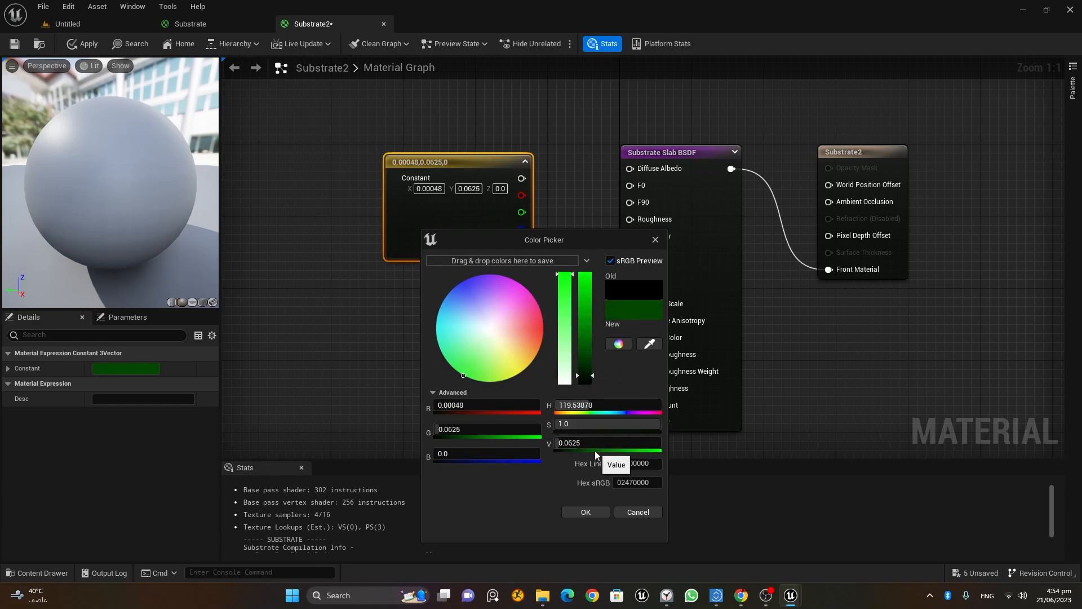
{"action": "mouse_move", "coordinate": [657, 443]}
{"action": "left_mouse_down"}
{"action": "mouse_move", "coordinate": [556, 442]}
{"action": "mouse_move", "coordinate": [655, 443]}
{"action": "left_mouse_up"}
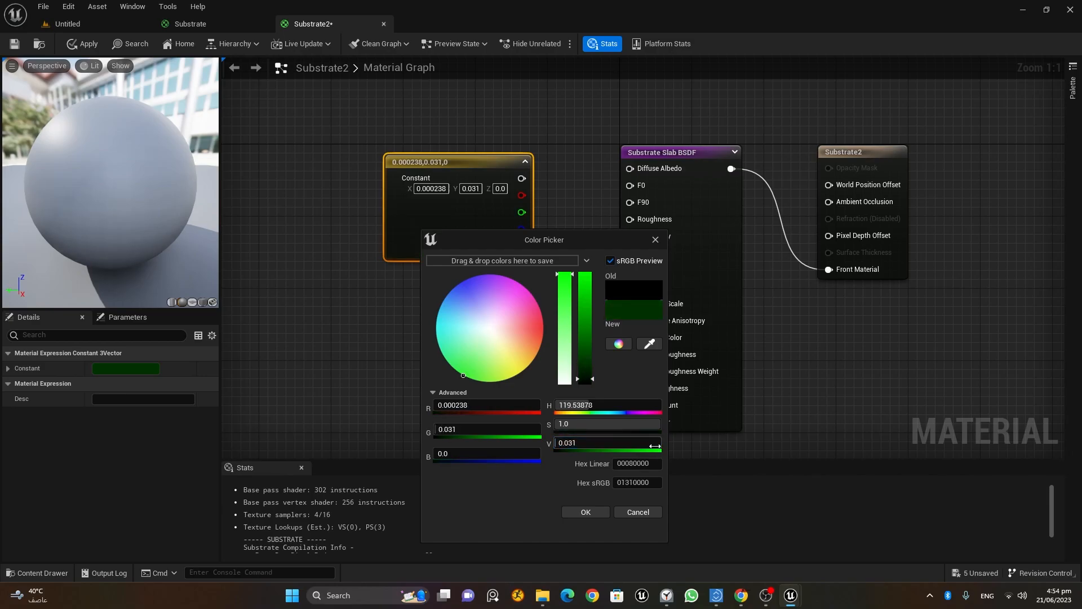
{"action": "left_click", "coordinate": [585, 512]}
{"action": "left_click_drag", "start_coordinate": [521, 178], "coordinate": [630, 168]}
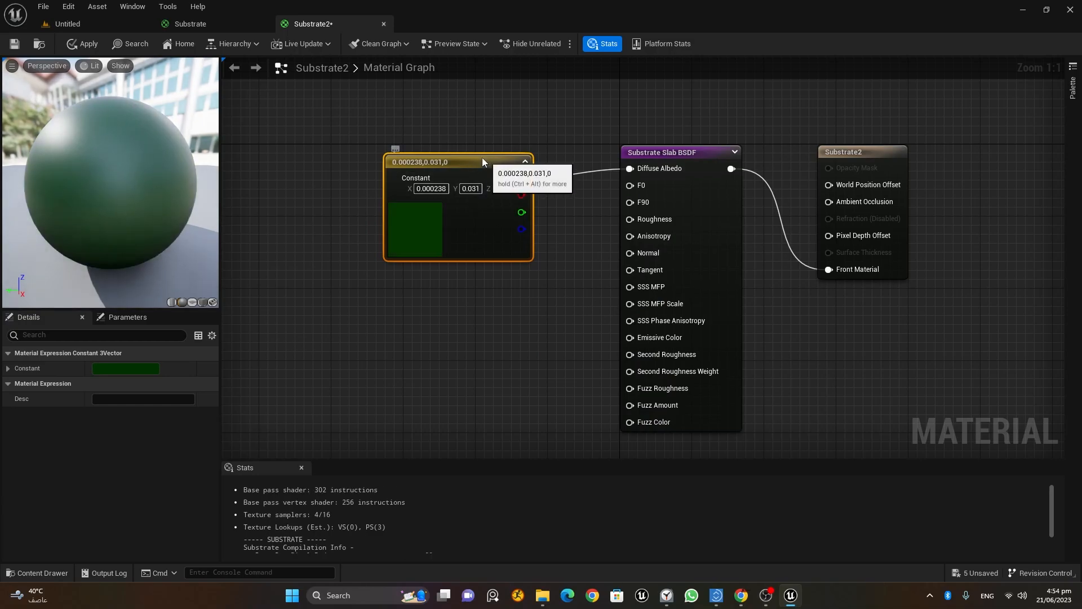
{"action": "left_click_drag", "start_coordinate": [485, 163], "coordinate": [460, 126]}
{"action": "right_click_drag", "start_coordinate": [523, 304], "coordinate": [511, 272]}
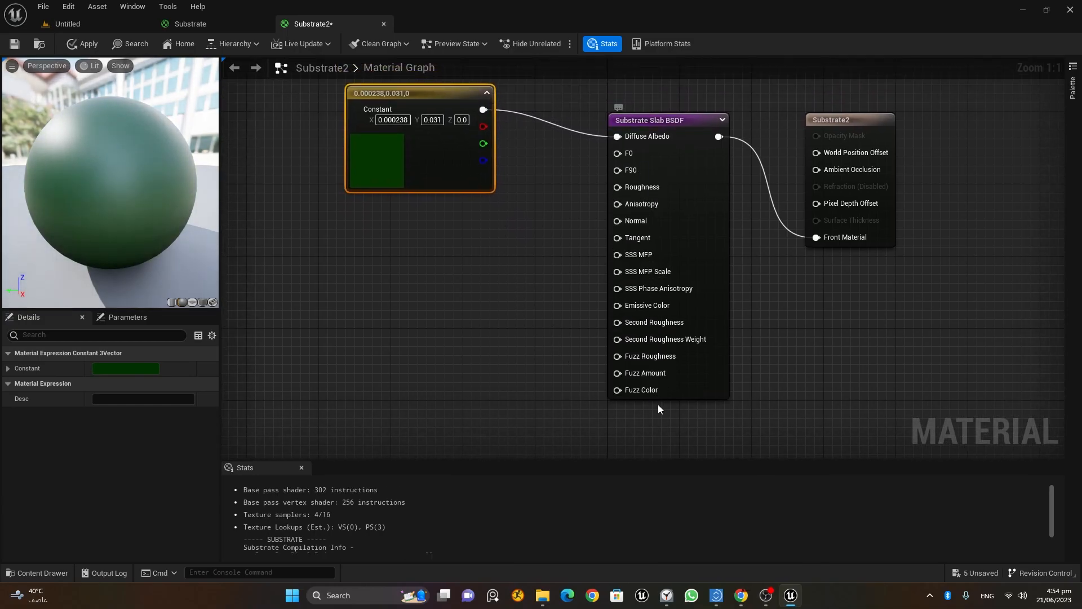
Add a constant with value 0.8 below the dark green colour node and connect it to the slab's Roughness.
{"action": "right_click_drag", "start_coordinate": [801, 390], "coordinate": [822, 344]}
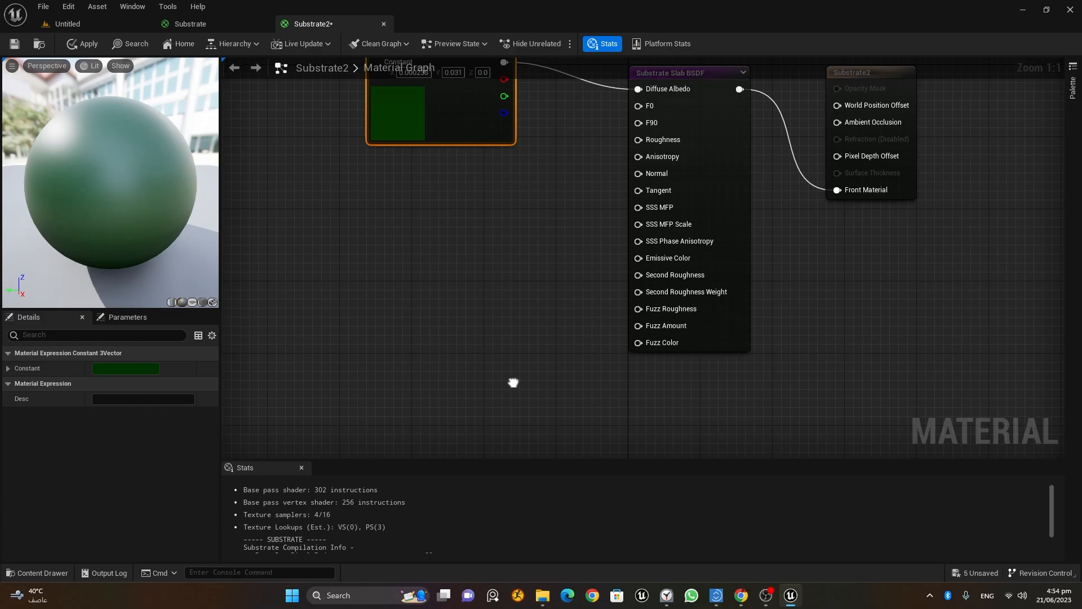
{"action": "right_click_drag", "start_coordinate": [513, 383], "coordinate": [536, 350]}
{"action": "right_click_drag", "start_coordinate": [554, 252], "coordinate": [544, 334]}
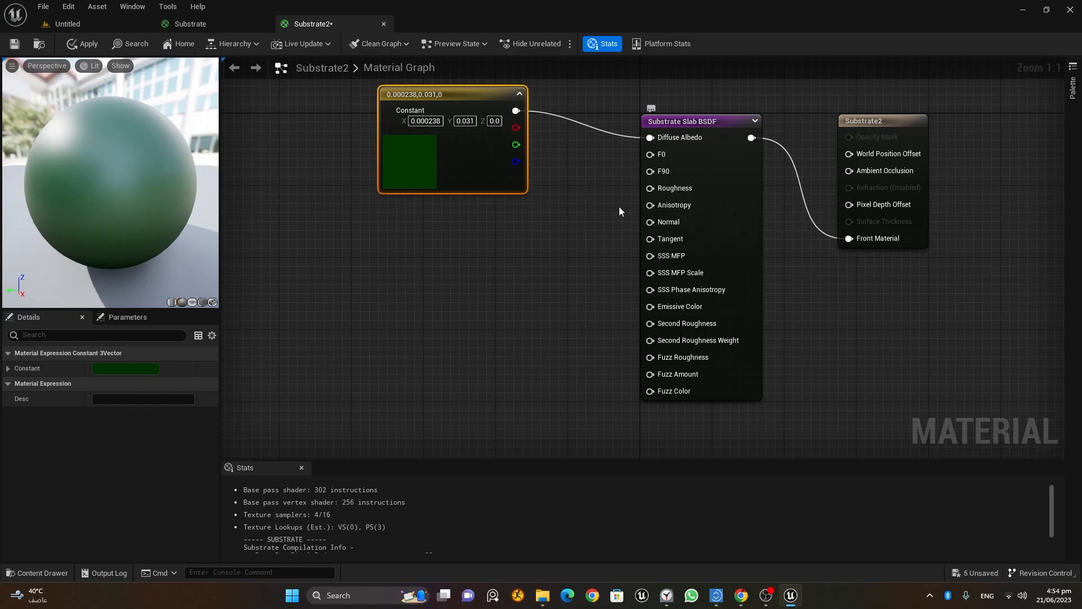
{"action": "left_click", "coordinate": [459, 235]}
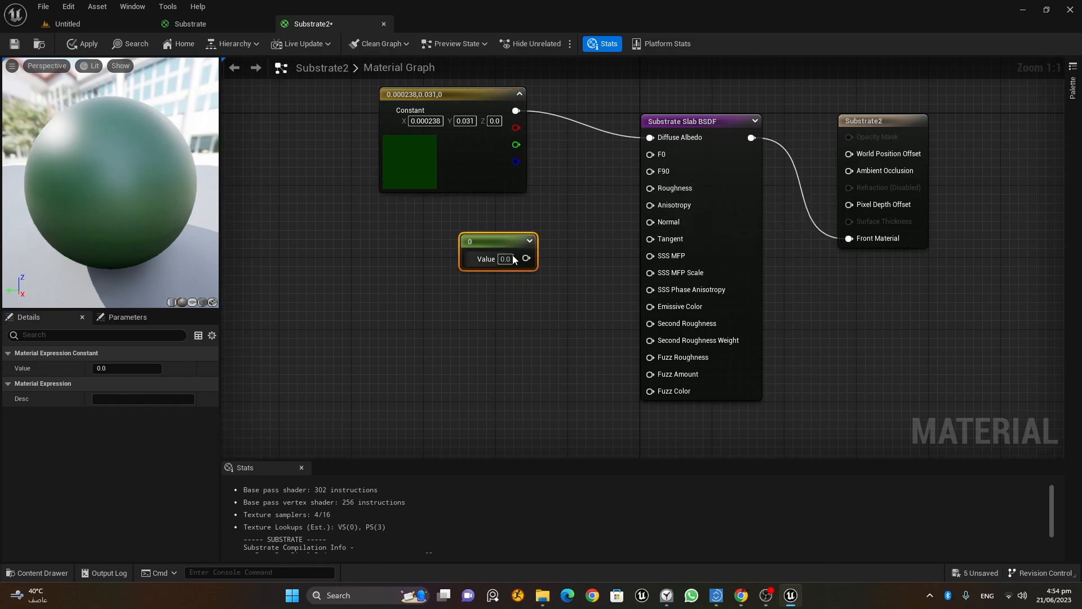
{"action": "type", "text": ".8"}
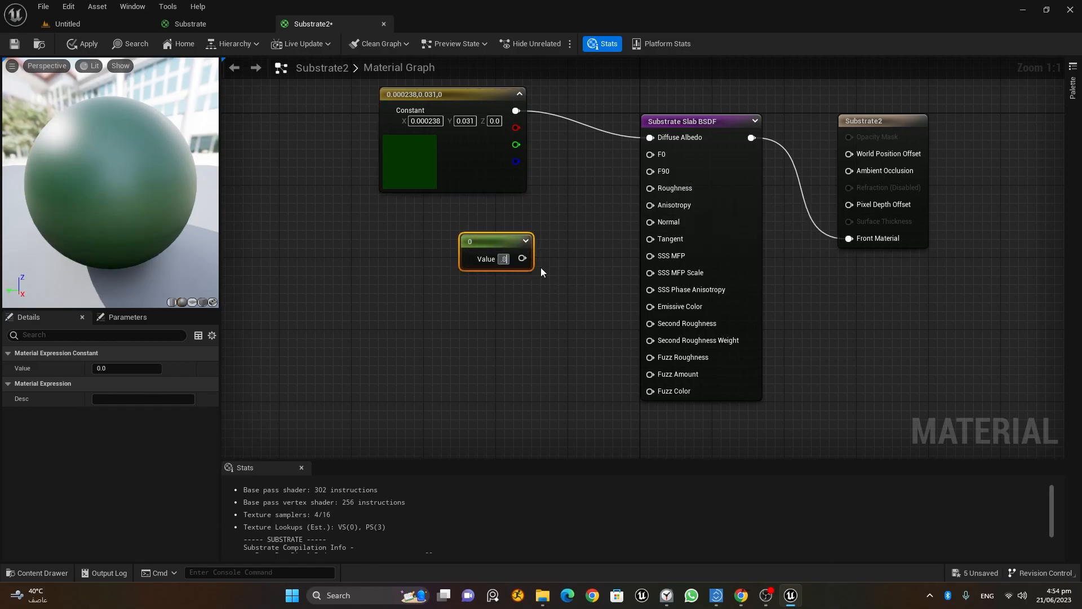
{"action": "left_click_drag", "start_coordinate": [526, 259], "coordinate": [650, 187]}
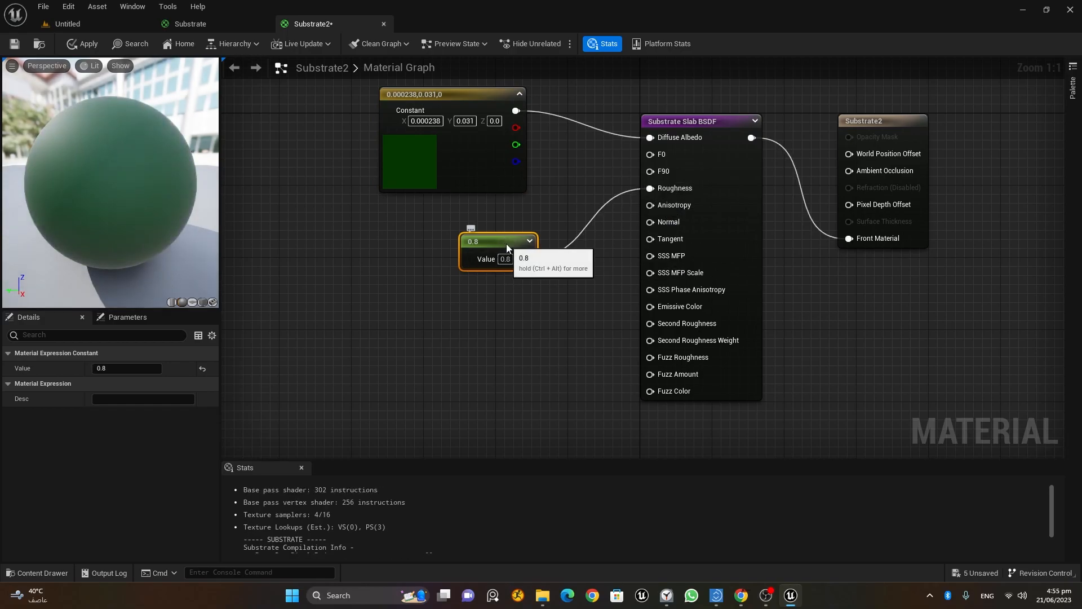
{"action": "left_click_drag", "start_coordinate": [508, 247], "coordinate": [499, 226]}
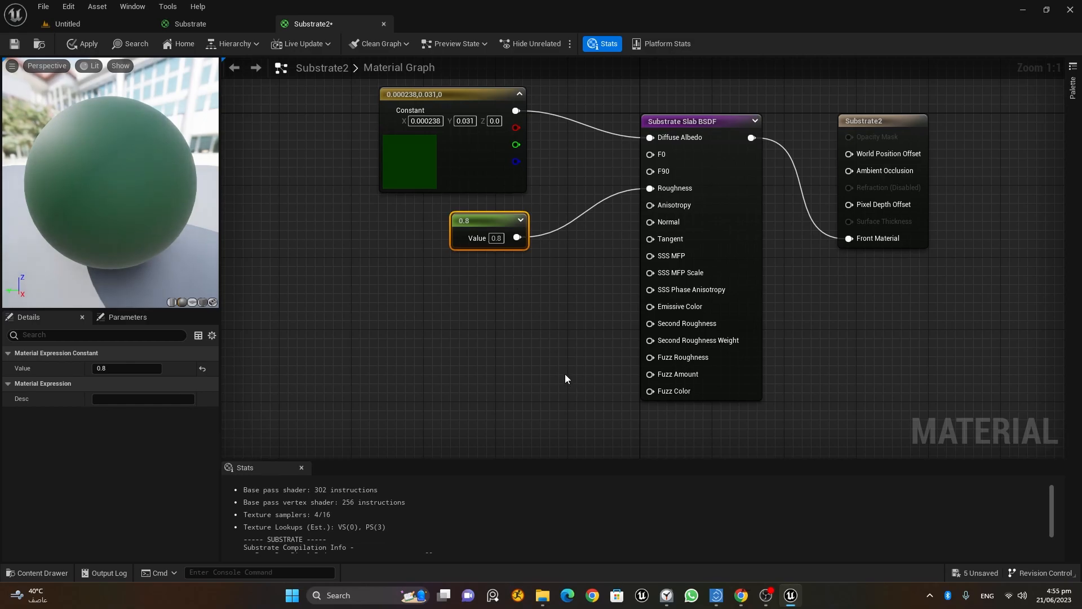
Add a bright green three-component constant (0, 1, 0.118) and connect it to the slab's Fuzz Color.
{"action": "right_click_drag", "start_coordinate": [566, 376], "coordinate": [557, 354]}
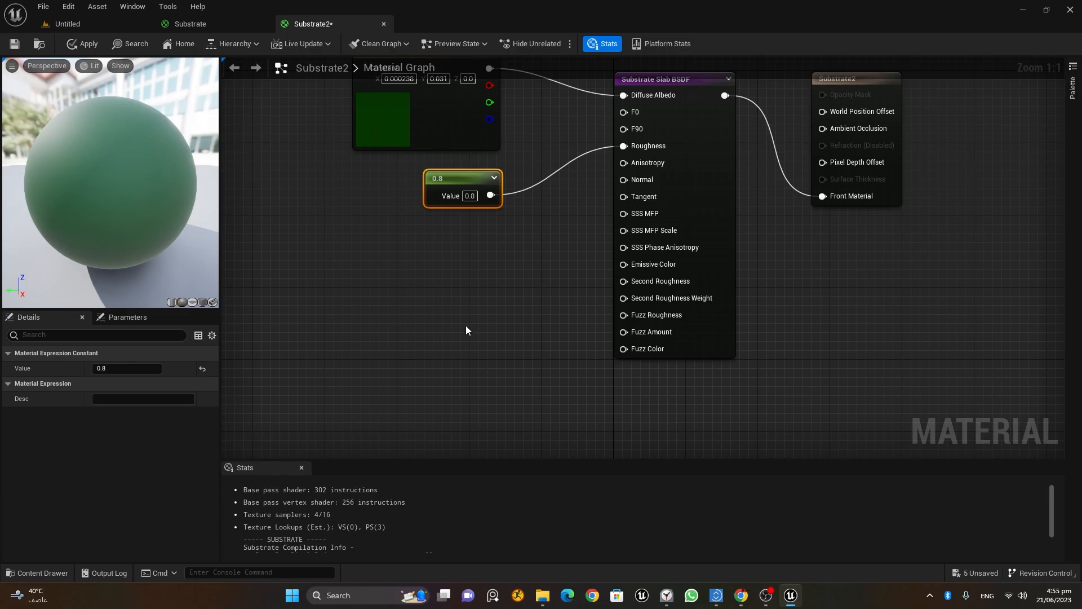
{"action": "left_click", "coordinate": [445, 355]}
{"action": "double_click", "coordinate": [479, 423]}
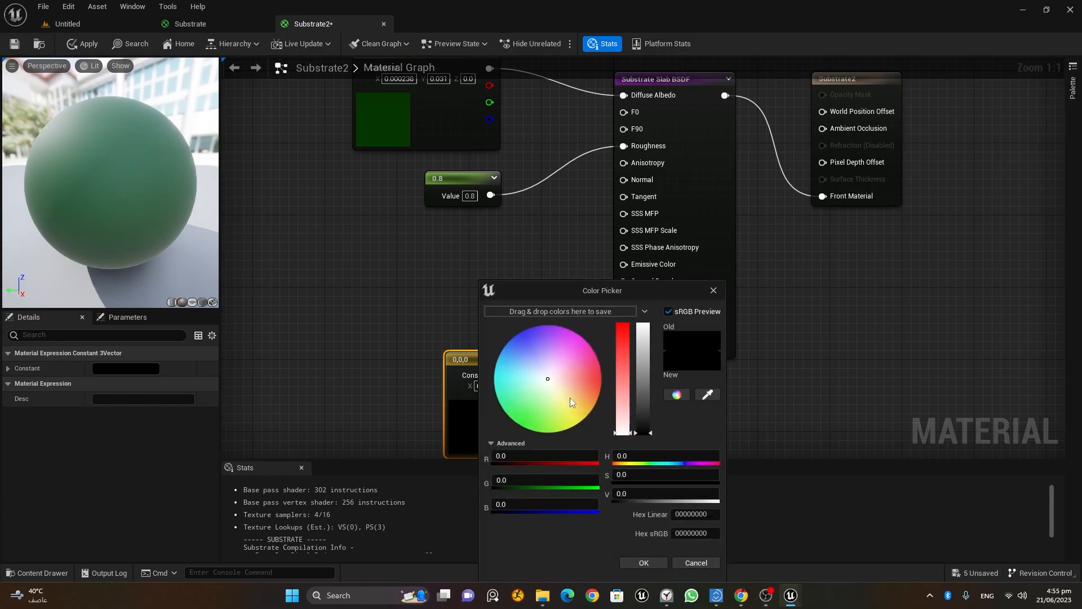
{"action": "left_click", "coordinate": [526, 406]}
{"action": "left_click_drag", "start_coordinate": [640, 358], "coordinate": [628, 316]}
{"action": "left_click", "coordinate": [657, 563]}
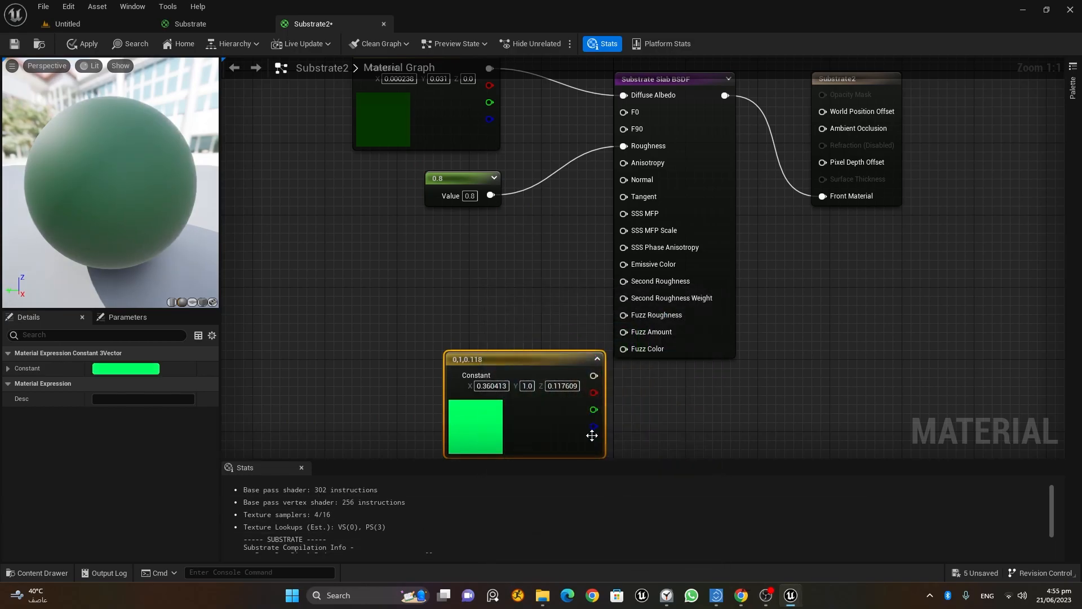
{"action": "left_click_drag", "start_coordinate": [594, 376], "coordinate": [634, 351]}
{"action": "left_click_drag", "start_coordinate": [533, 357], "coordinate": [494, 358]}
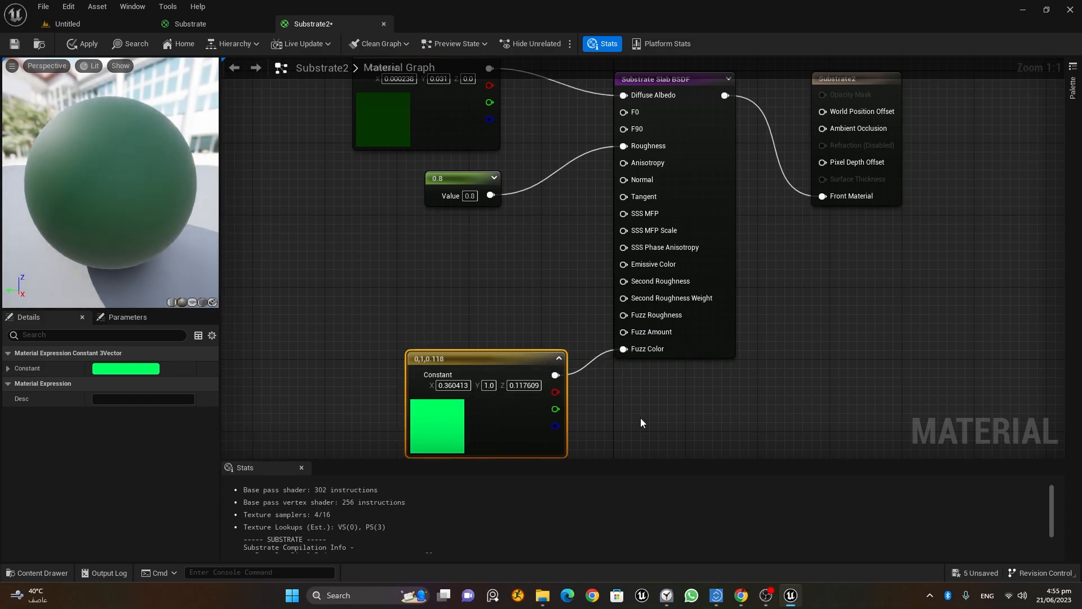
Add a constant with value 1 above the bright green node, connect it to Fuzz Amount and inspect the preview sphere.
{"action": "left_click", "coordinate": [489, 296]}
{"action": "left_click", "coordinate": [535, 316]}
{"action": "type", "text": "10"}
{"action": "key", "text": "Return"}
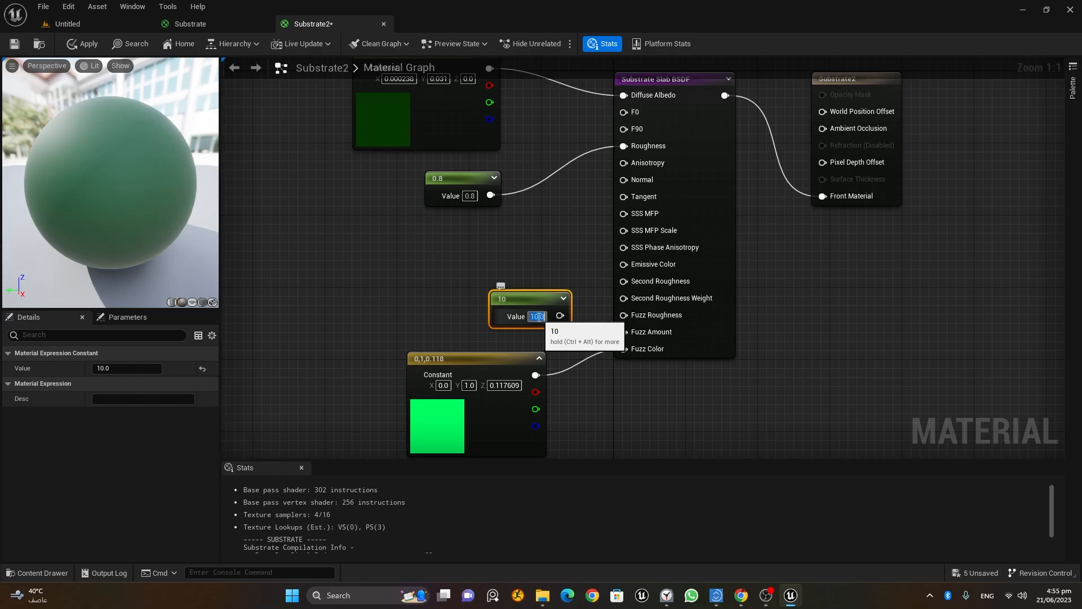
{"action": "type", "text": "1"}
{"action": "key", "text": "Return"}
{"action": "left_click_drag", "start_coordinate": [555, 316], "coordinate": [623, 332]}
{"action": "left_click_drag", "start_coordinate": [536, 294], "coordinate": [516, 309]}
{"action": "mouse_move", "coordinate": [156, 137]}
{"action": "left_mouse_down"}
{"action": "mouse_move", "coordinate": [210, 141]}
{"action": "mouse_move", "coordinate": [164, 142]}
{"action": "left_mouse_up"}
Set the constant feeding Fuzz Amount to 0.6.
{"action": "left_click", "coordinate": [514, 331]}
{"action": "type", "text": "0.6"}
{"action": "key", "text": "Return"}
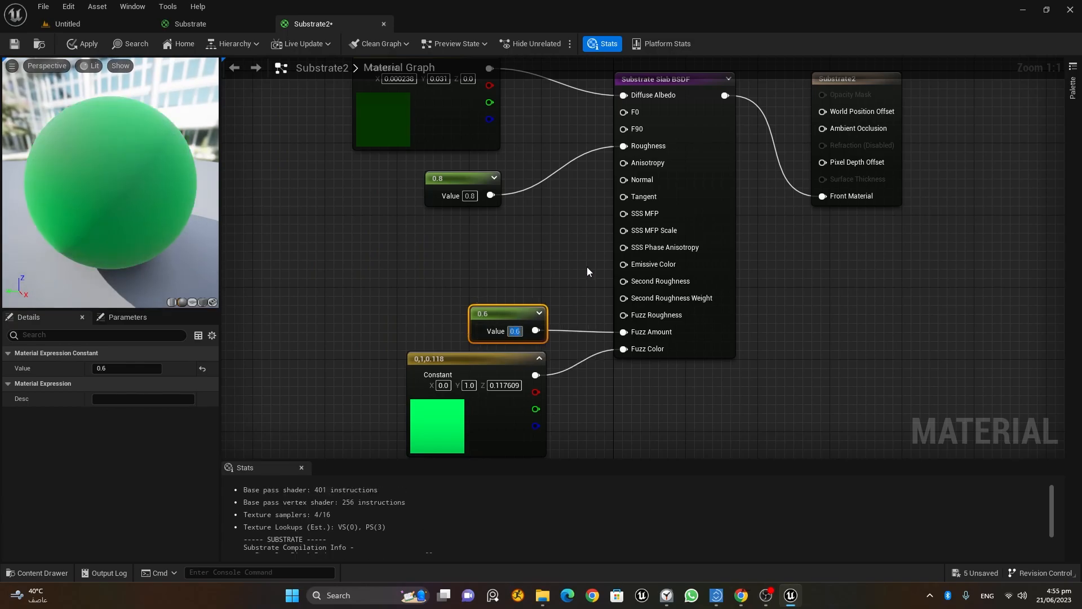
Reroute the 0.8 constant from the slab's Roughness to Fuzz Roughness, move it just above the 0.6 constant, and save the material.
{"action": "left_click_drag", "start_coordinate": [129, 180], "coordinate": [59, 187]}
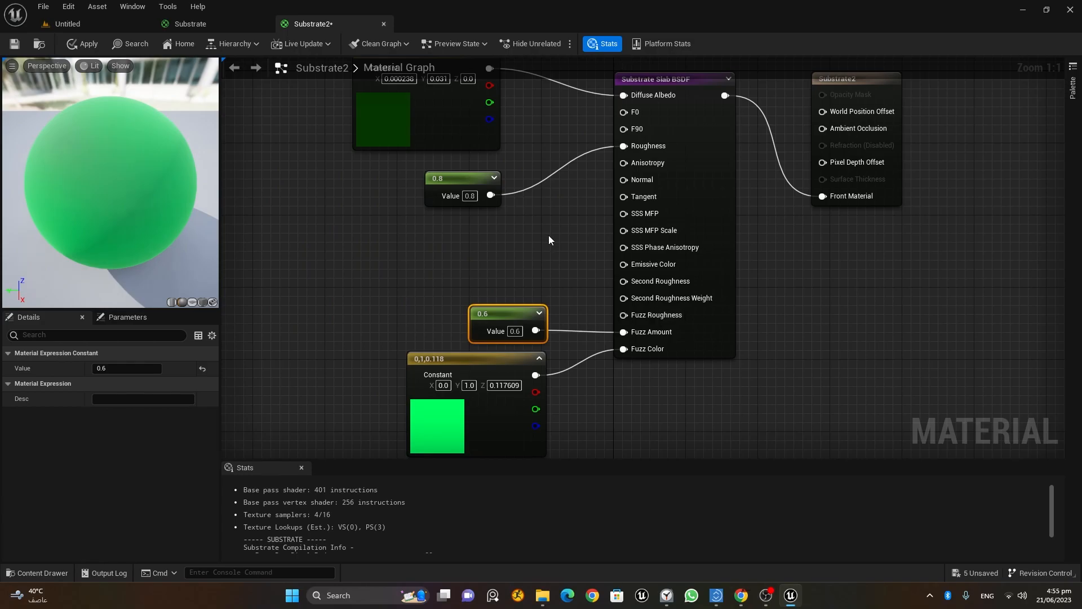
{"action": "left_click", "coordinate": [630, 147], "text": "alt"}
{"action": "left_click_drag", "start_coordinate": [491, 195], "coordinate": [623, 315]}
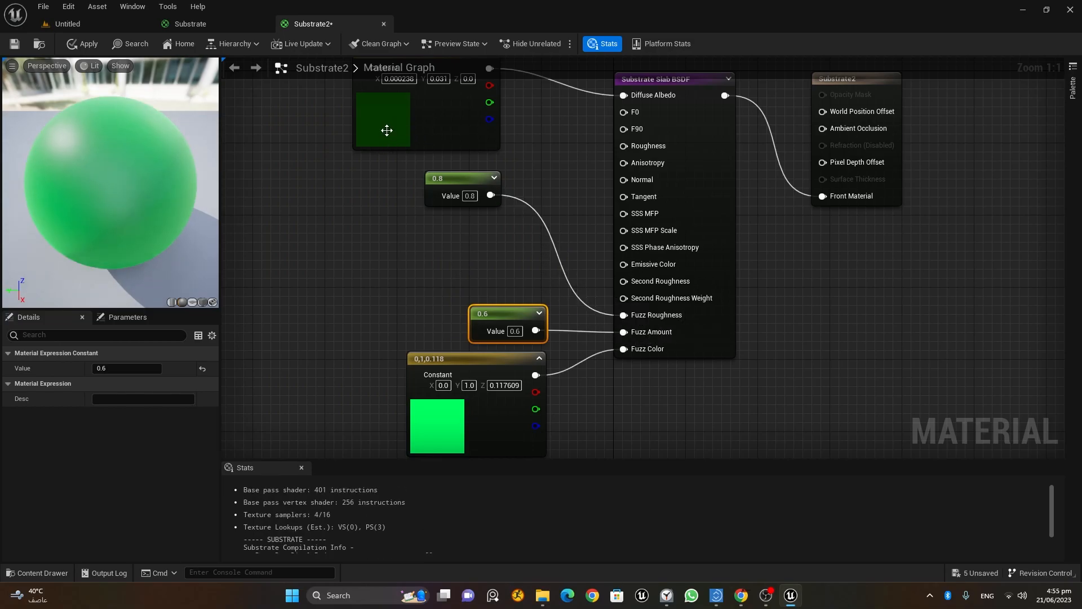
{"action": "left_click_drag", "start_coordinate": [472, 204], "coordinate": [491, 267]}
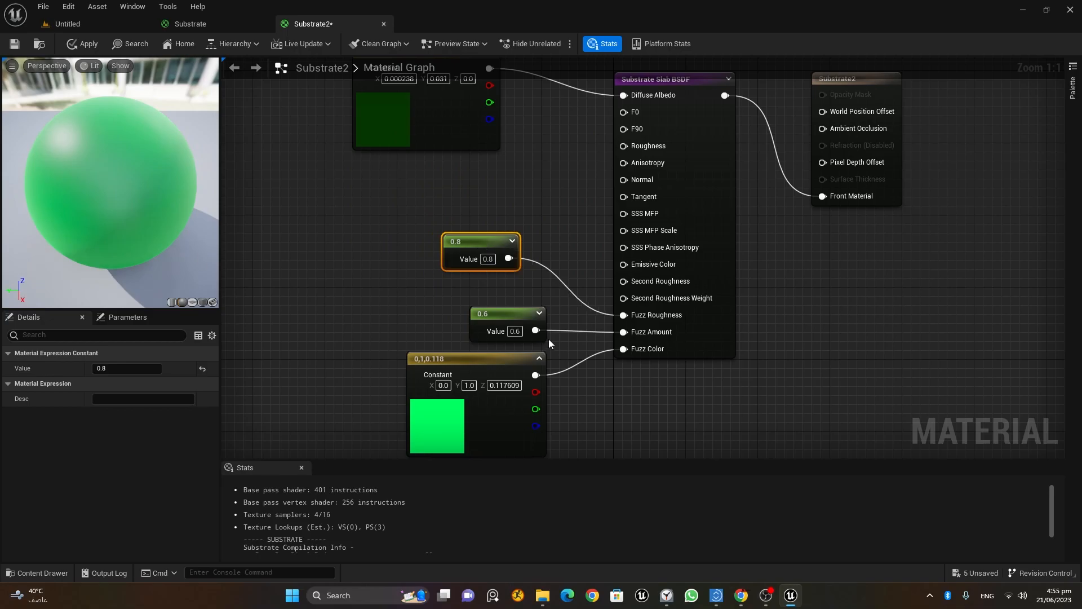
{"action": "left_click_drag", "start_coordinate": [140, 254], "coordinate": [139, 254]}
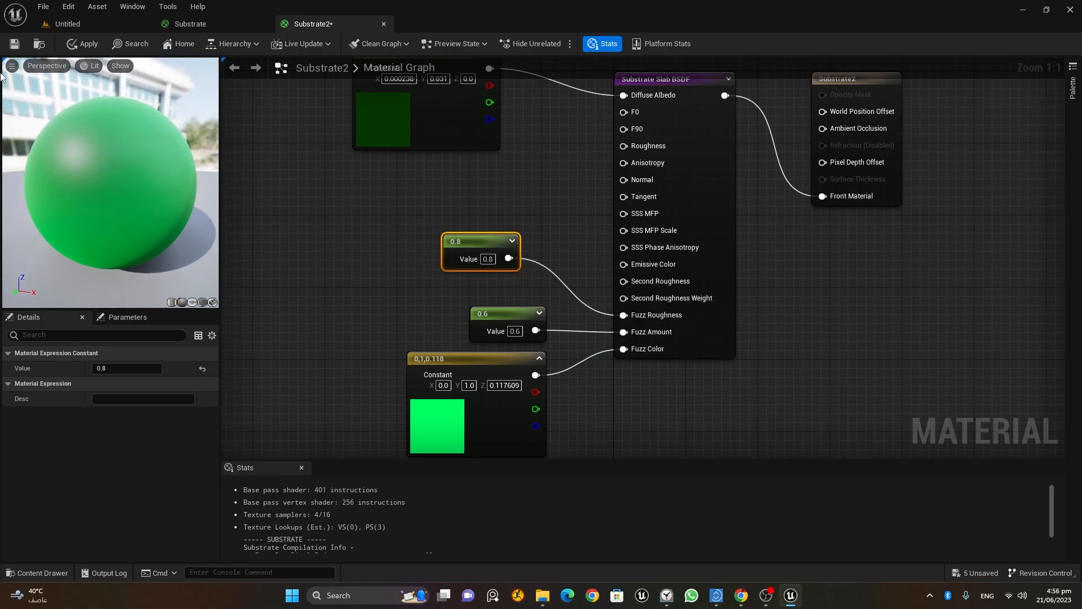
{"action": "left_click", "coordinate": [14, 47]}
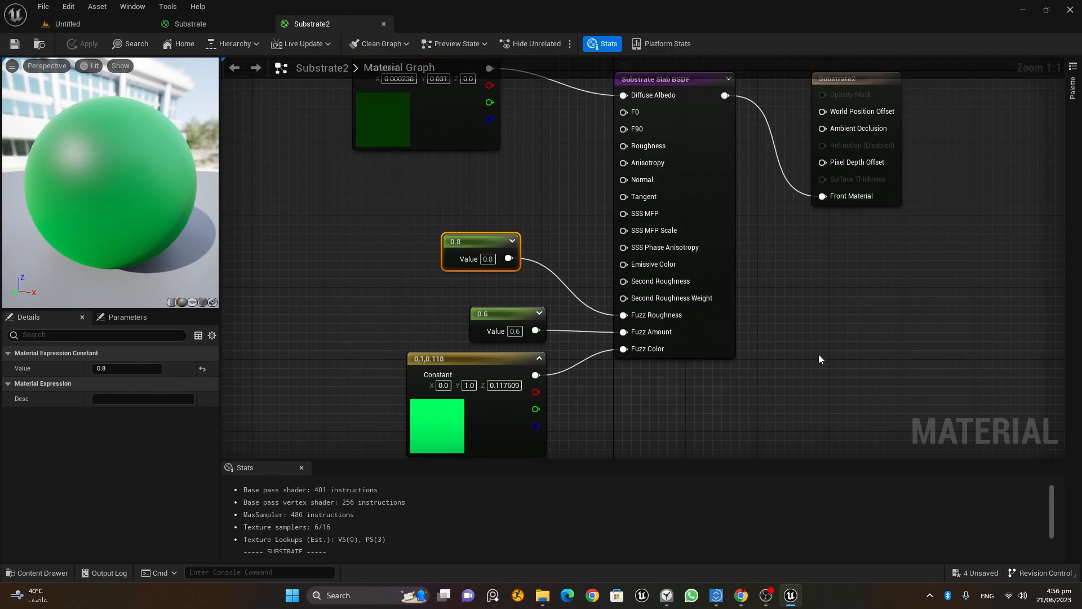
{"action": "right_click_drag", "start_coordinate": [806, 310], "coordinate": [791, 386]}
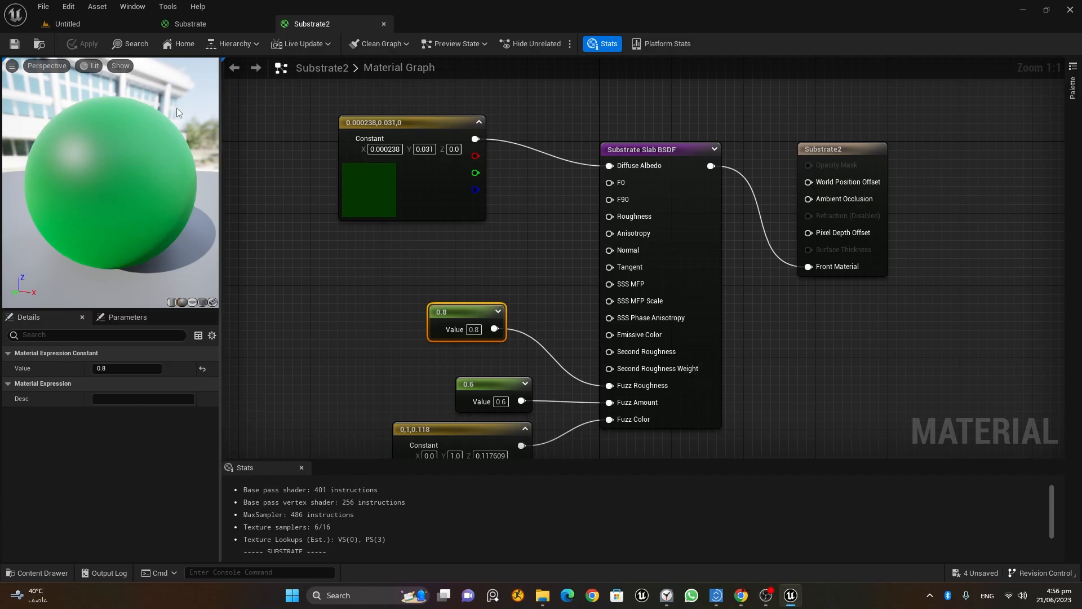
Create a level named subs in the Materials folder and open it, saving all the listed unsaved assets.
{"action": "left_click", "coordinate": [80, 26]}
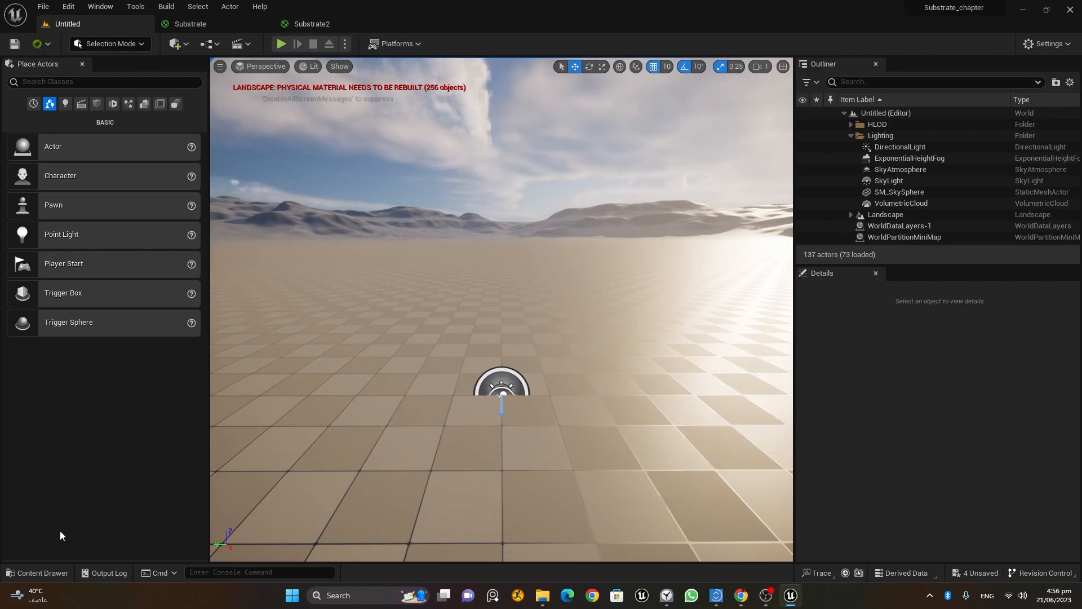
{"action": "left_click", "coordinate": [55, 574]}
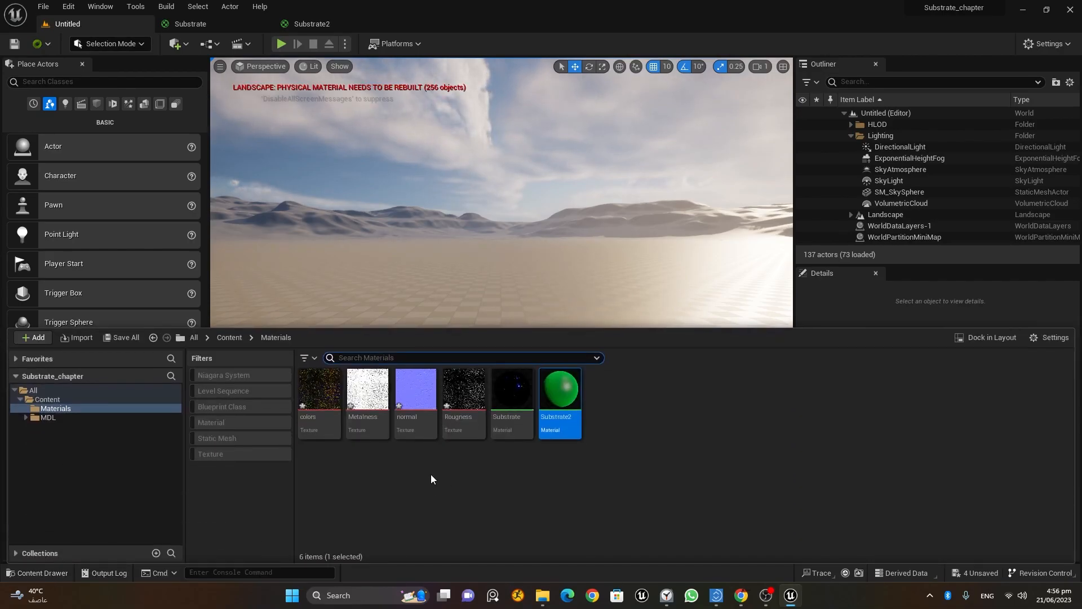
{"action": "right_click", "coordinate": [519, 474]}
{"action": "left_click", "coordinate": [583, 184]}
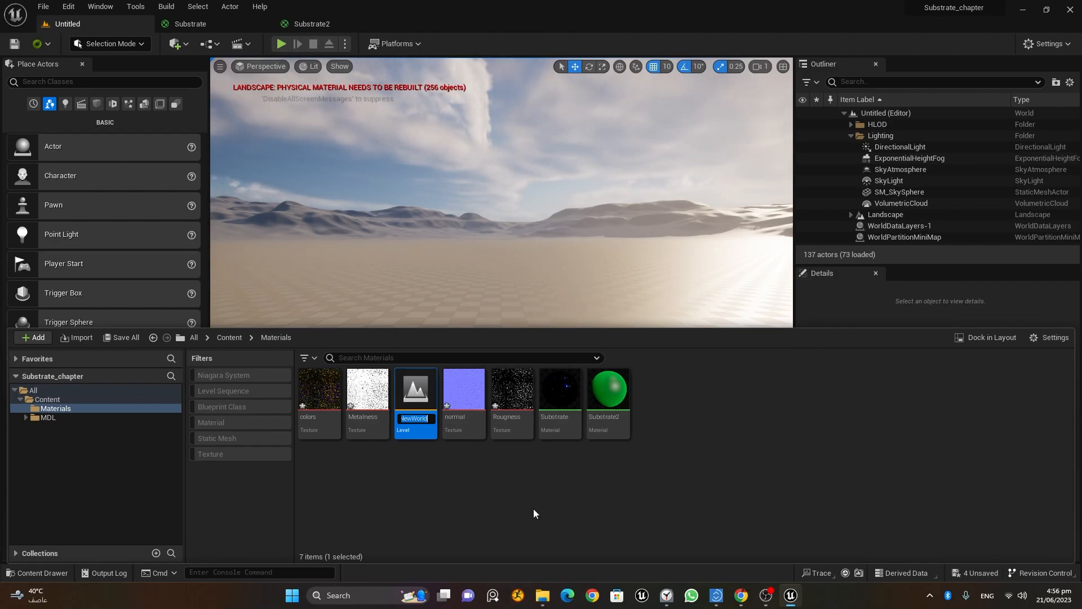
{"action": "type", "text": "subs"}
{"action": "key", "text": "Return"}
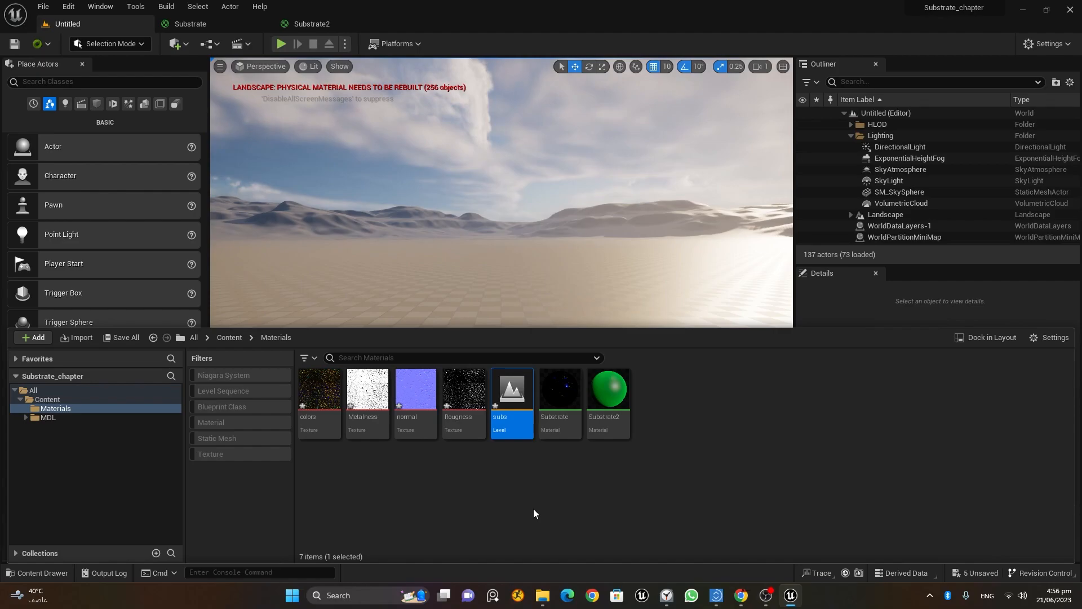
{"action": "double_click", "coordinate": [513, 404]}
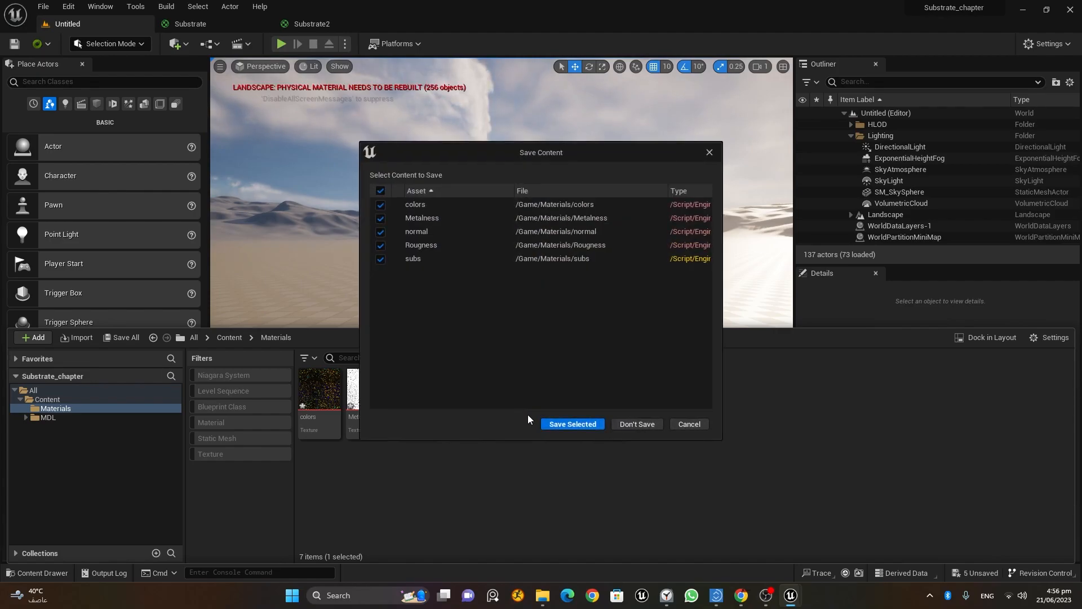
{"action": "left_click", "coordinate": [571, 426]}
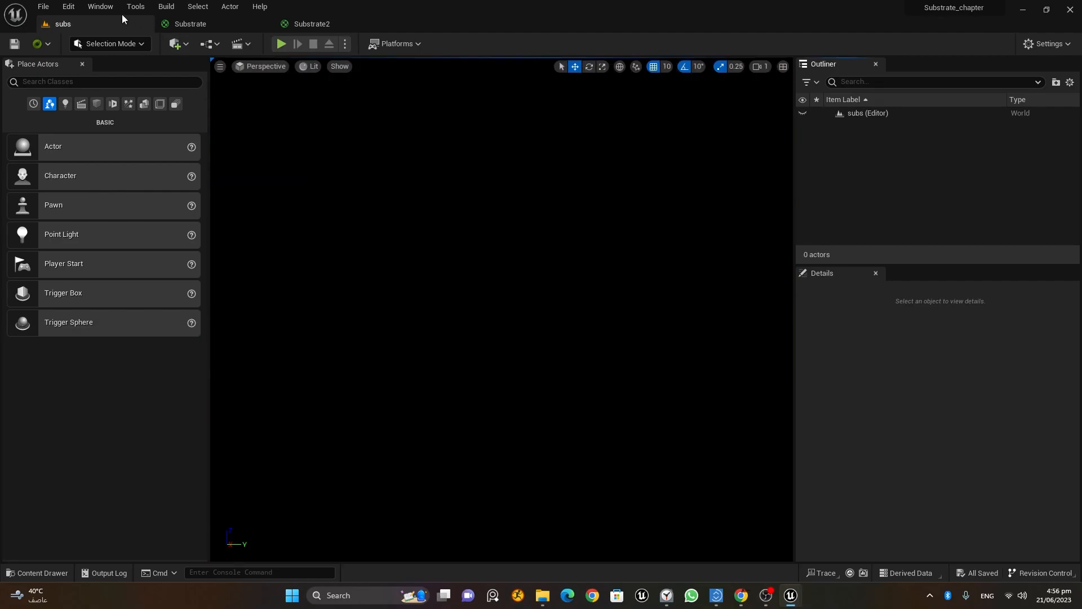
Add a sky light, atmospheric light, sky atmosphere, volumetric cloud and height fog to the level with the Env. Light Mixer.
{"action": "left_click", "coordinate": [100, 6]}
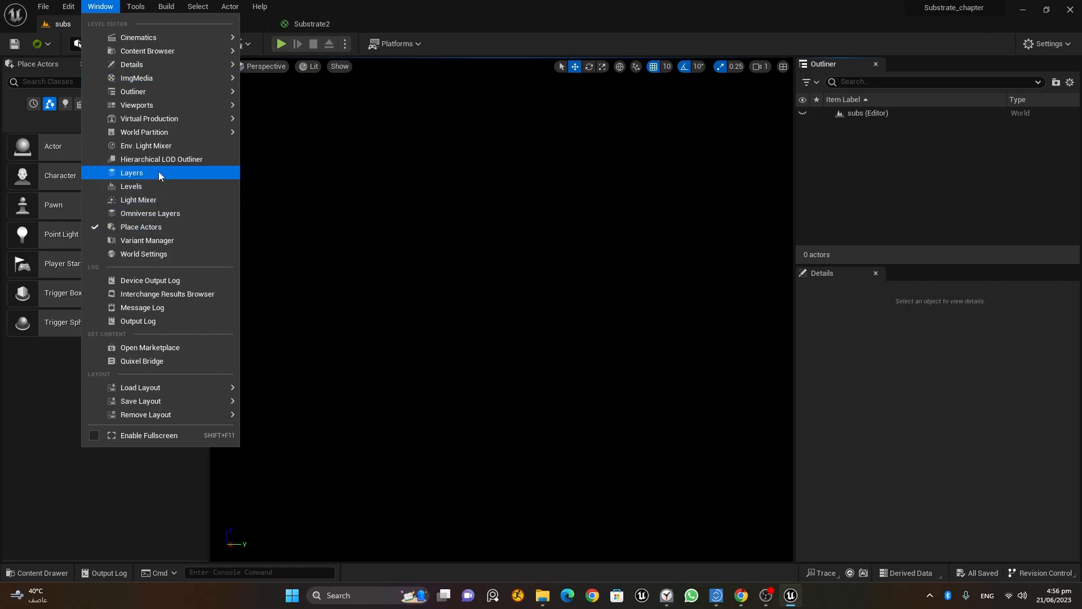
{"action": "left_click", "coordinate": [165, 150]}
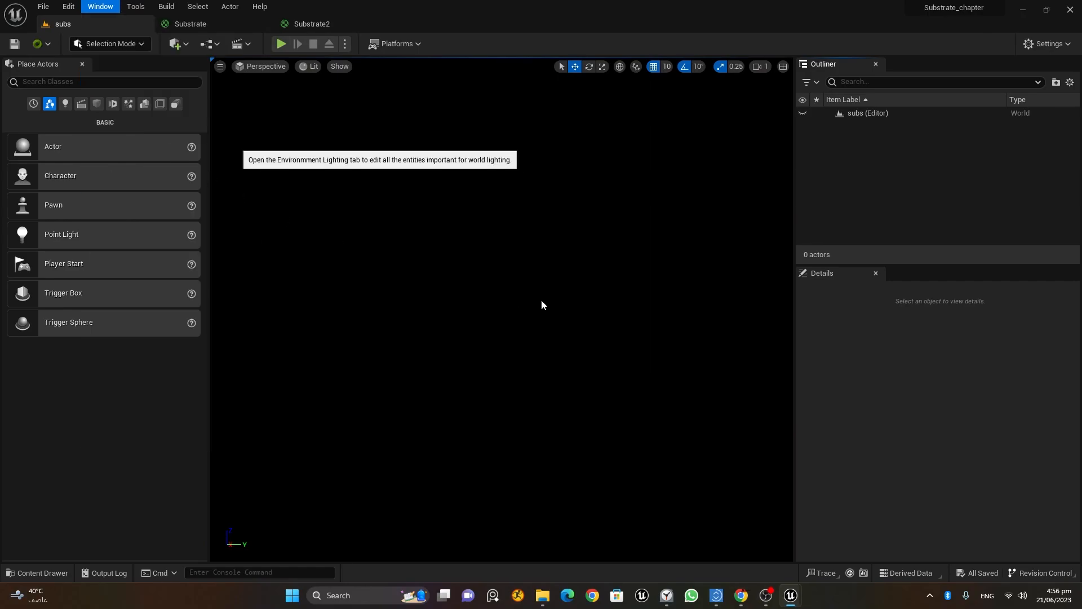
{"action": "left_click", "coordinate": [700, 215]}
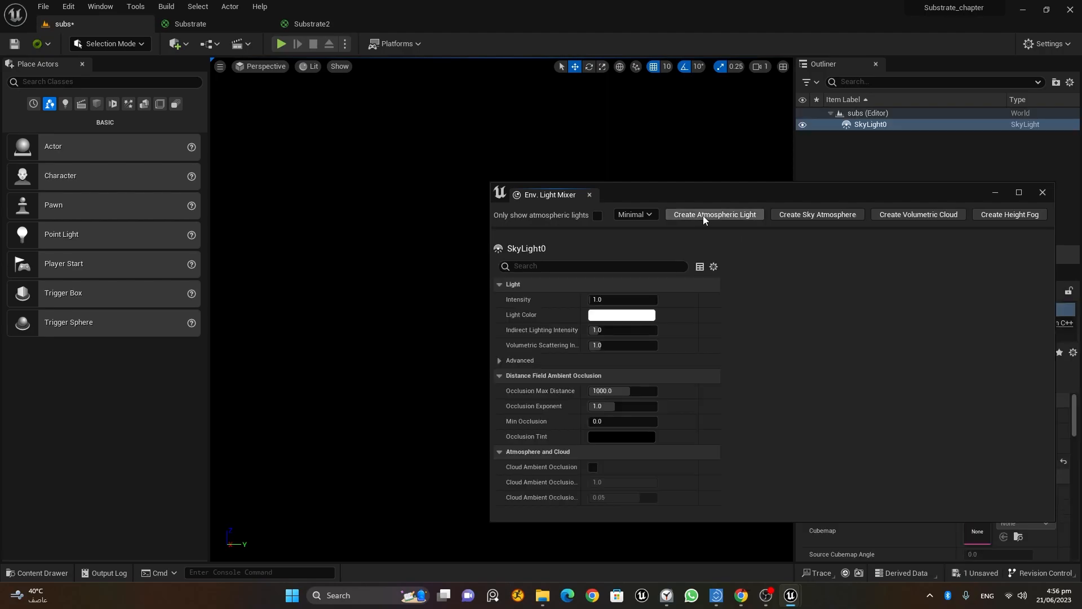
{"action": "left_click", "coordinate": [702, 215]}
{"action": "left_click", "coordinate": [703, 215]}
{"action": "left_click", "coordinate": [704, 214]}
{"action": "left_click", "coordinate": [705, 214]}
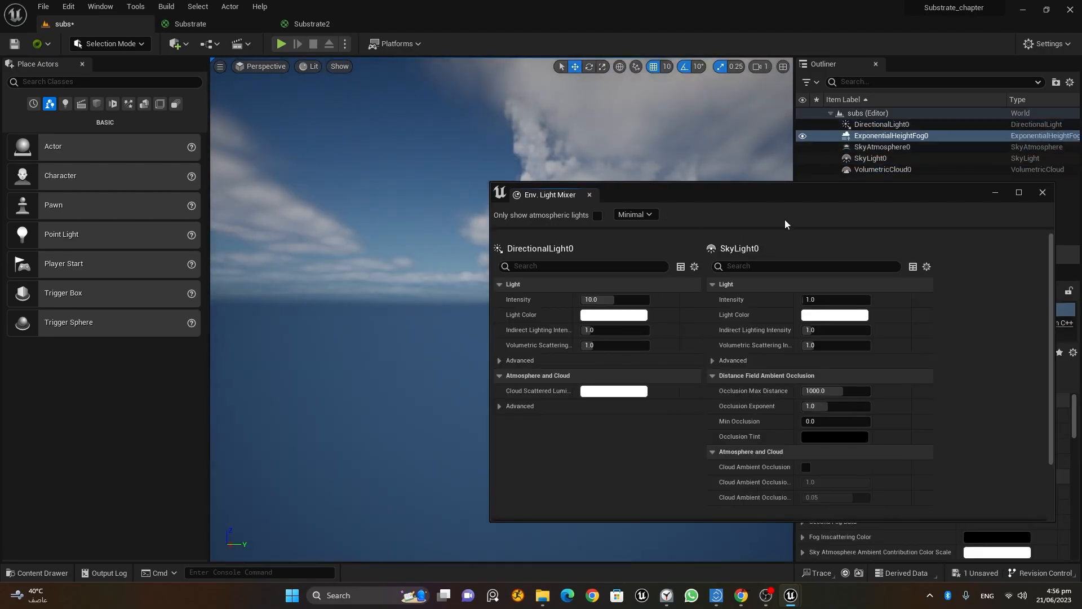
{"action": "left_click", "coordinate": [1042, 192]}
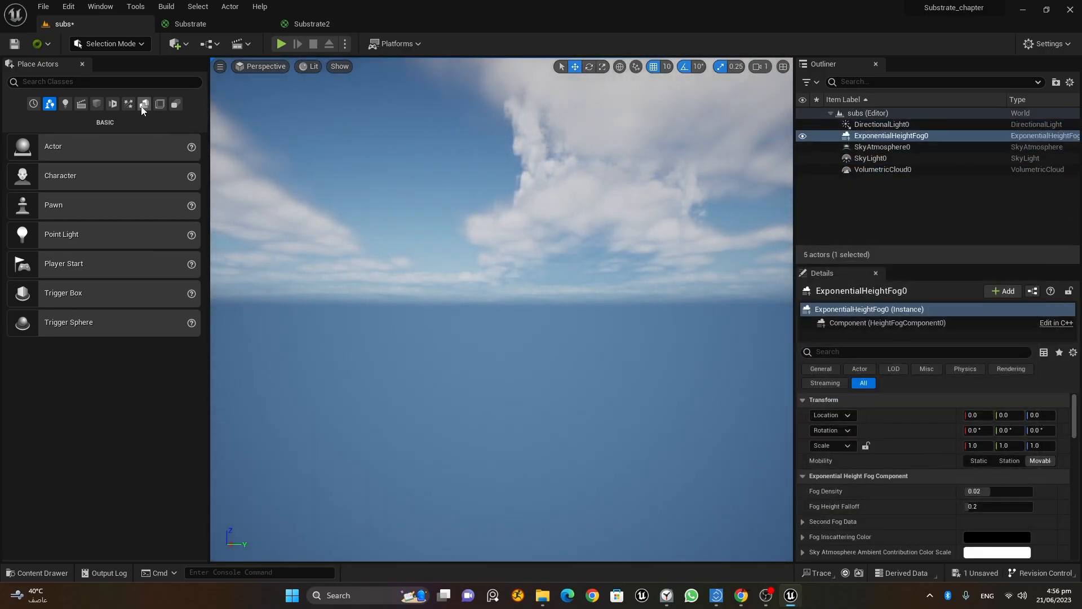
Place a plane shape in the level and reset its location to the origin.
{"action": "left_click", "coordinate": [97, 103]}
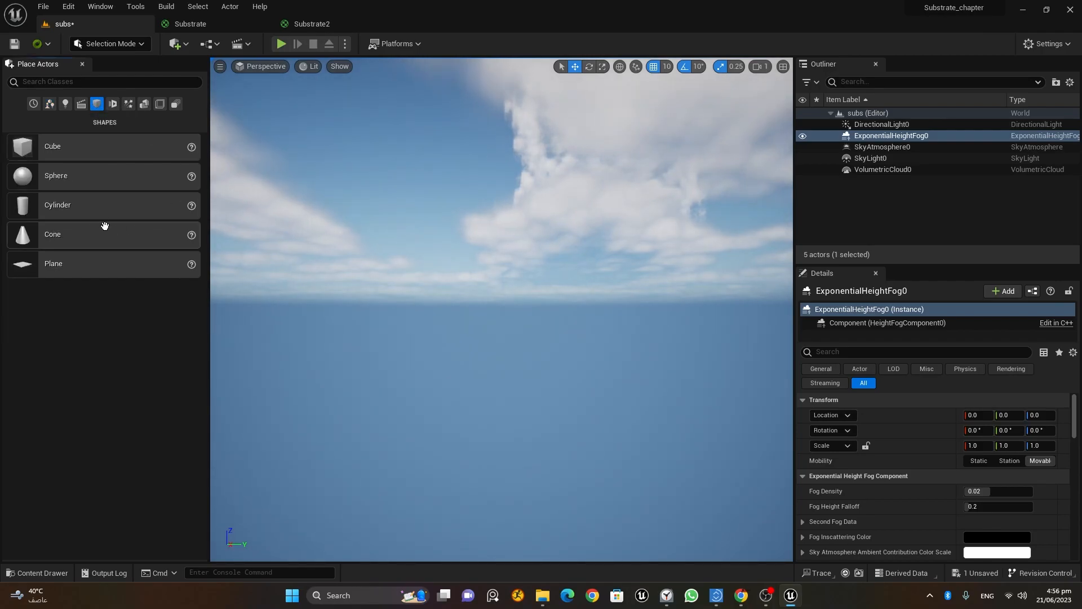
{"action": "left_click_drag", "start_coordinate": [106, 273], "coordinate": [492, 395]}
{"action": "left_click", "coordinate": [1063, 415]}
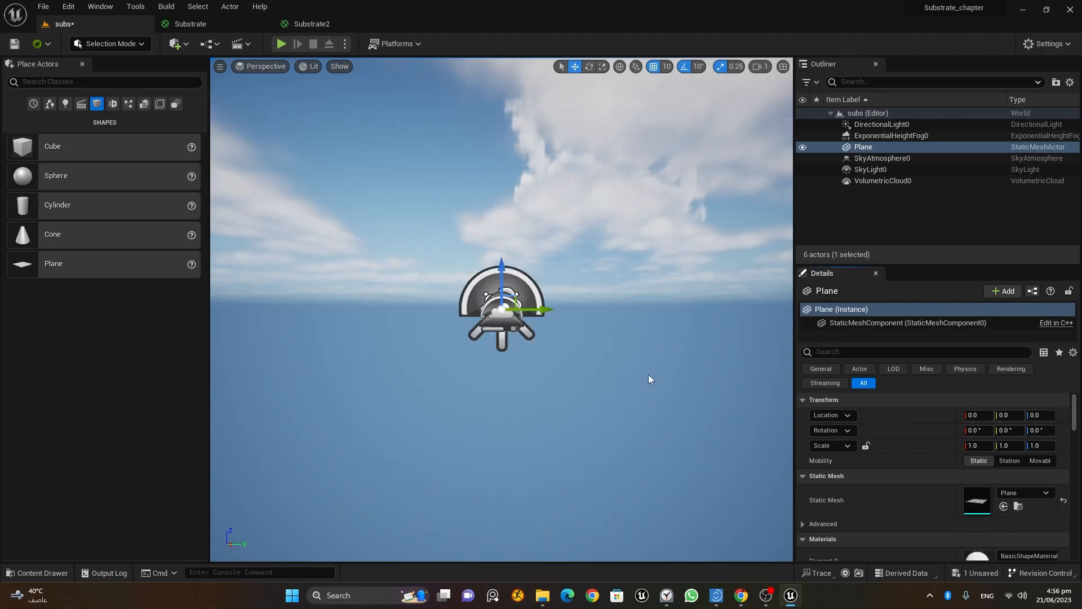
{"action": "left_click_drag", "start_coordinate": [580, 396], "coordinate": [631, 468], "text": "alt"}
{"action": "mouse_move", "coordinate": [580, 397]}
{"action": "right_mouse_down", "text": "alt"}
{"action": "mouse_move", "coordinate": [541, 397]}
{"action": "mouse_move", "coordinate": [575, 396]}
{"action": "right_mouse_up", "text": "alt"}
{"action": "key", "text": "g"}
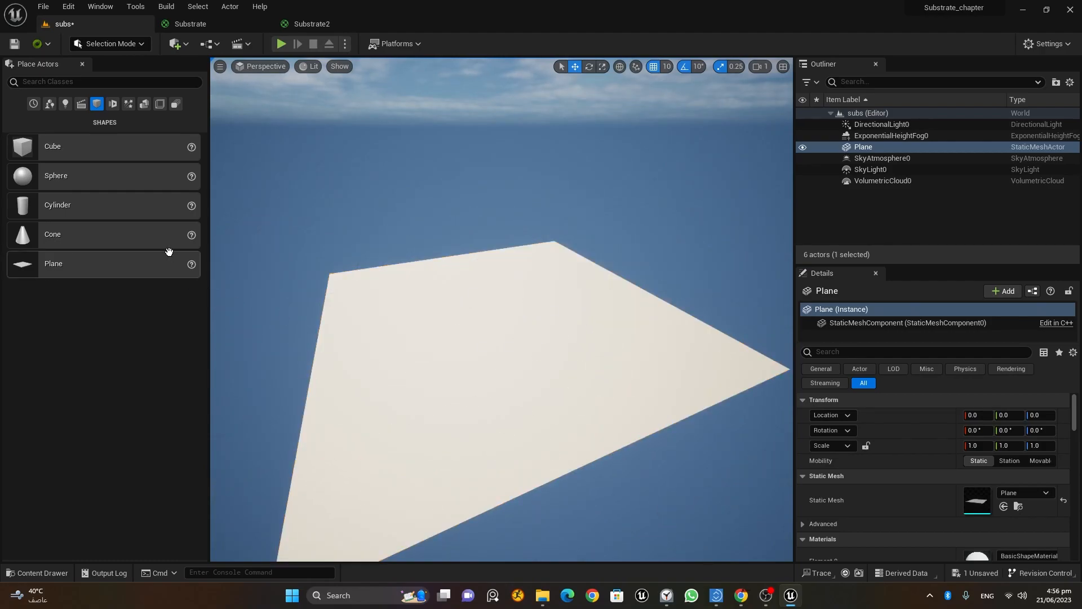
Add a cone to the level, centre it on the plane at the origin and raise it to Z 50.
{"action": "left_click_drag", "start_coordinate": [94, 234], "coordinate": [515, 326]}
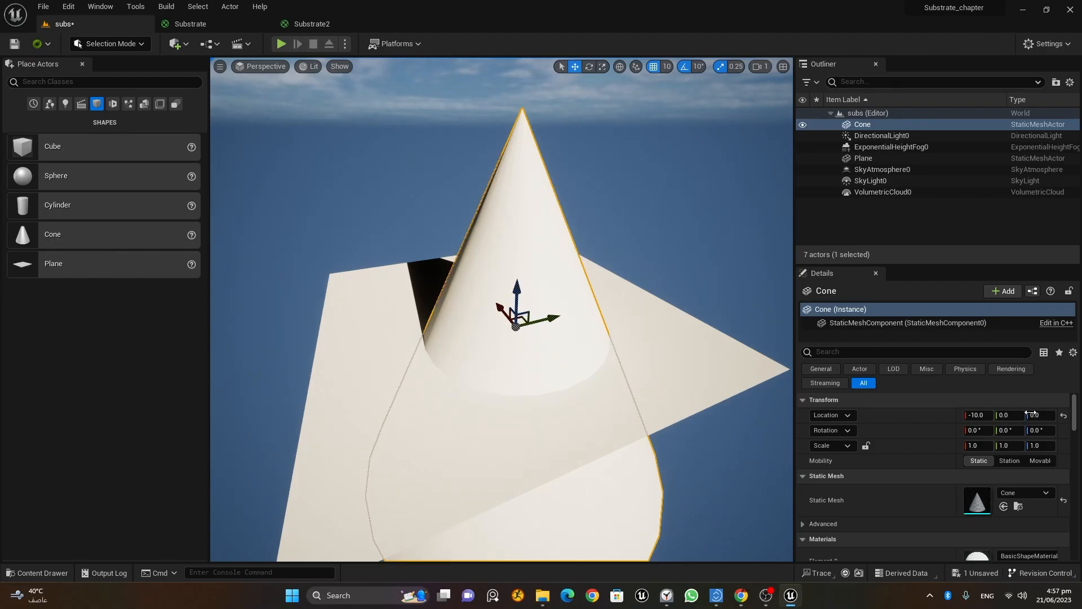
{"action": "left_click", "coordinate": [1063, 415]}
{"action": "left_click_drag", "start_coordinate": [502, 267], "coordinate": [503, 70]}
{"action": "scroll", "coordinate": [608, 294], "scroll_direction": "down", "scroll_amount": 10}
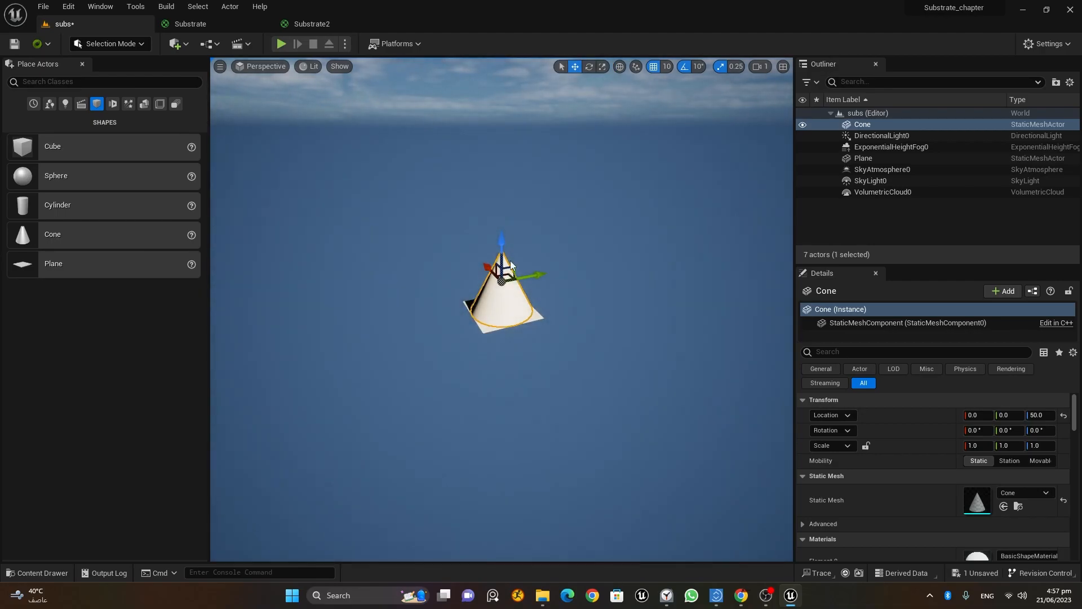
{"action": "left_click_drag", "start_coordinate": [500, 242], "coordinate": [500, 210]}
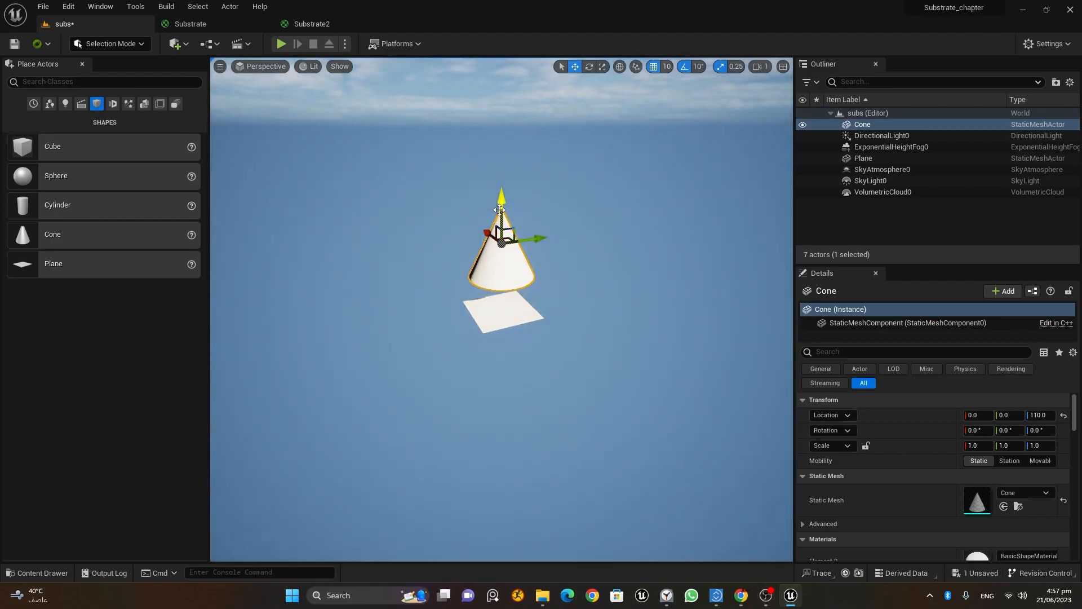
{"action": "key", "text": "ctrl+z"}
Scale the plane uniformly to 5 on all axes.
{"action": "left_click", "coordinate": [540, 319]}
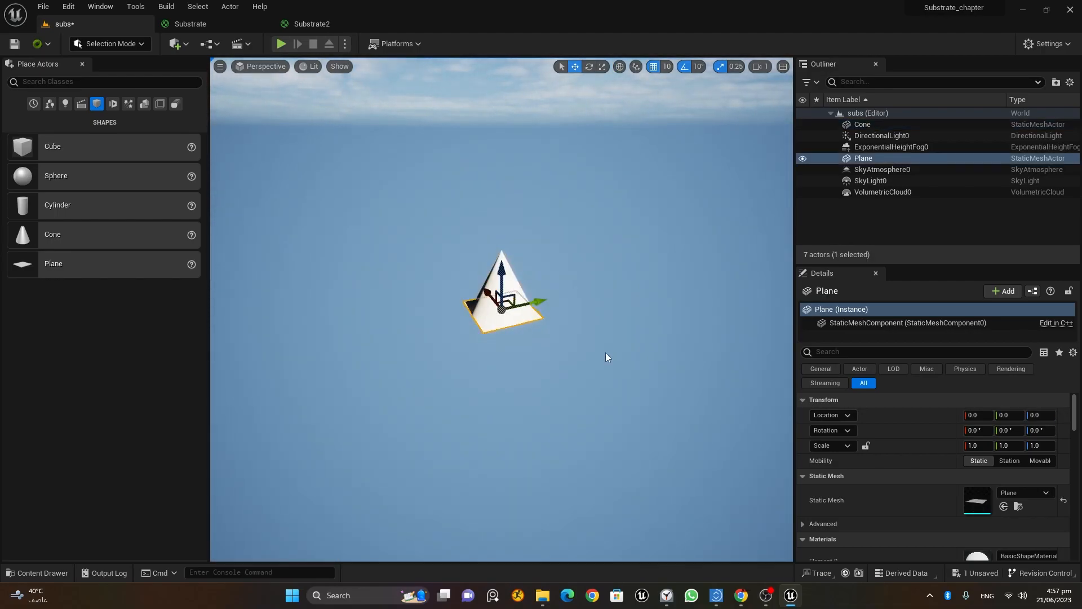
{"action": "key", "text": "r"}
{"action": "left_click_drag", "start_coordinate": [502, 310], "coordinate": [459, 67]}
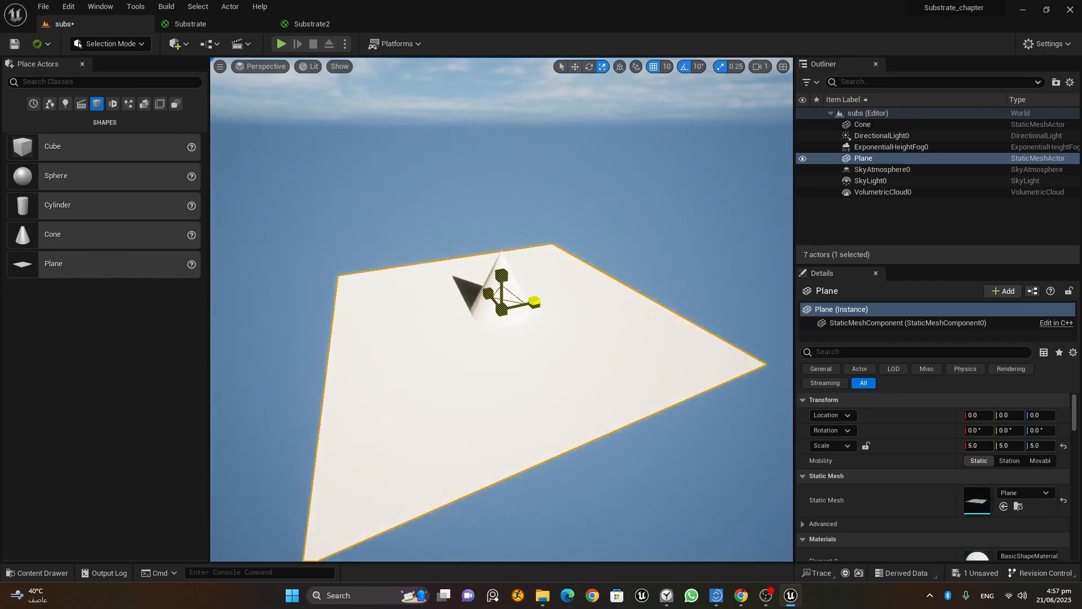
Apply the Substrate material from the Materials folder to the cone.
{"action": "scroll", "coordinate": [599, 220], "scroll_direction": "up", "scroll_amount": 10}
{"action": "left_click_drag", "start_coordinate": [586, 234], "coordinate": [501, 234], "text": "alt"}
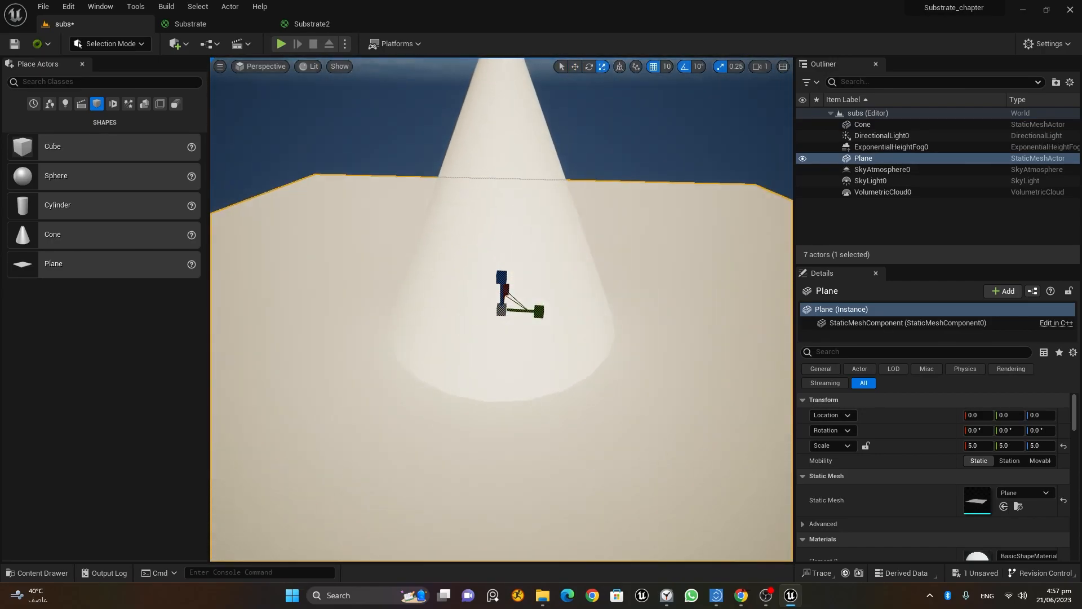
{"action": "middle_click_drag", "start_coordinate": [502, 234], "coordinate": [636, 100], "text": "alt"}
{"action": "middle_click_drag", "start_coordinate": [636, 173], "coordinate": [365, 411], "text": "alt"}
{"action": "left_click_drag", "start_coordinate": [365, 410], "coordinate": [241, 478], "text": "alt"}
{"action": "middle_click_drag", "start_coordinate": [242, 478], "coordinate": [497, 362], "text": "alt"}
{"action": "left_click", "coordinate": [68, 572]}
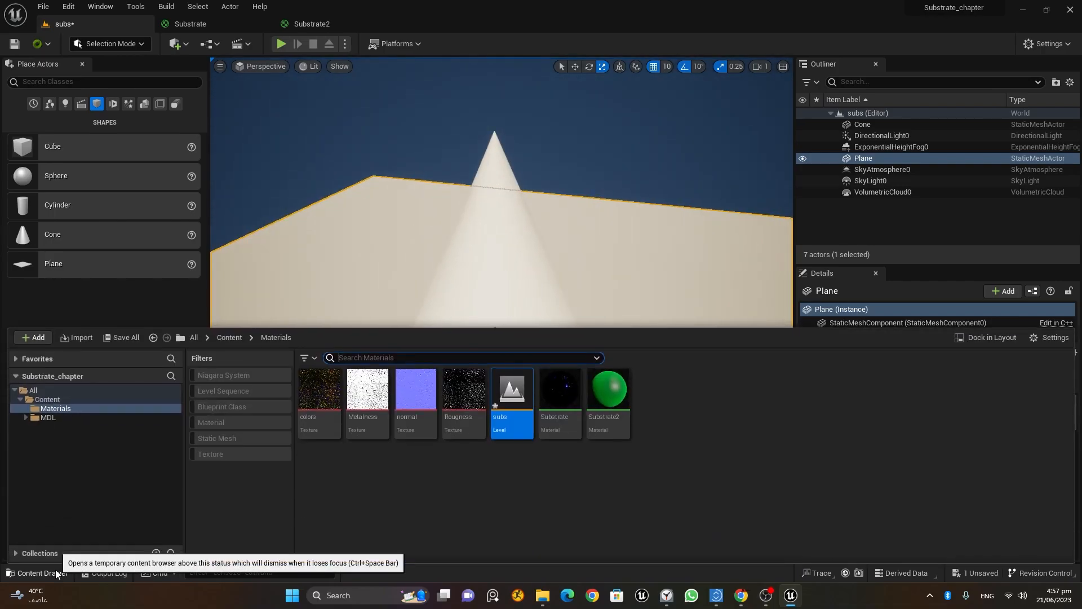
{"action": "left_click", "coordinate": [561, 406]}
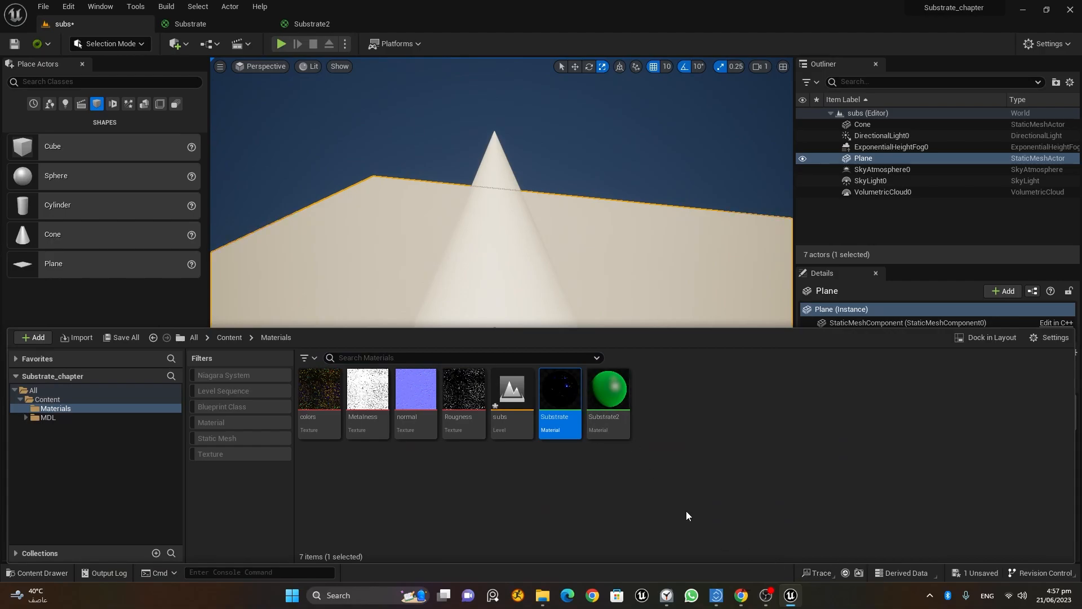
{"action": "left_click_drag", "start_coordinate": [561, 403], "coordinate": [524, 333]}
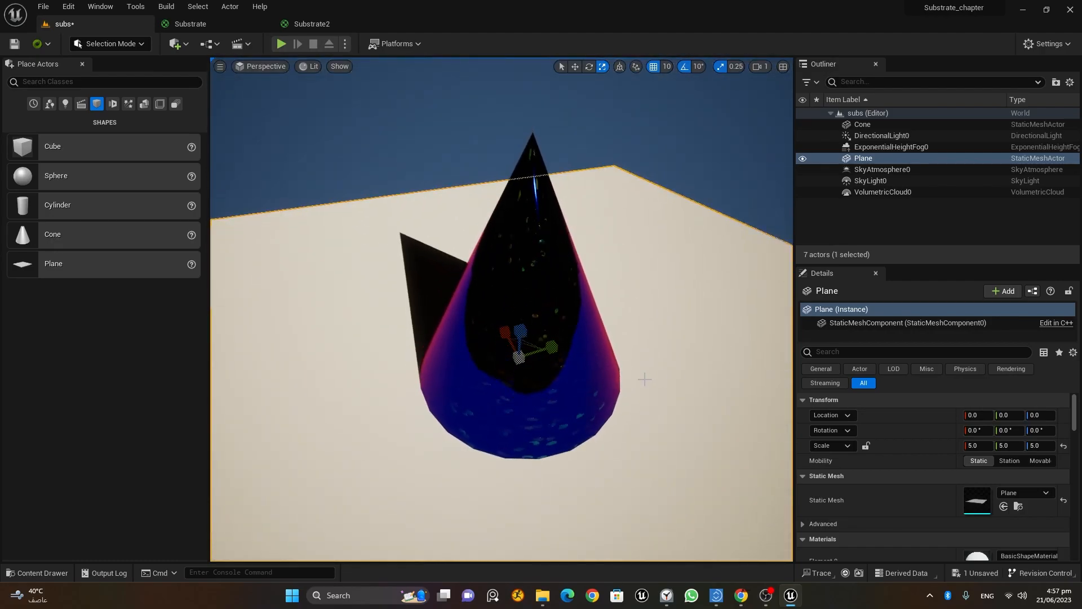
Examine the Substrate material on the cone from several angles and distances, including from above.
{"action": "scroll", "coordinate": [652, 380], "scroll_direction": "up", "scroll_amount": 5}
{"action": "left_click_drag", "start_coordinate": [661, 381], "coordinate": [569, 344], "text": "alt"}
{"action": "scroll", "coordinate": [680, 376], "scroll_direction": "down", "scroll_amount": 5}
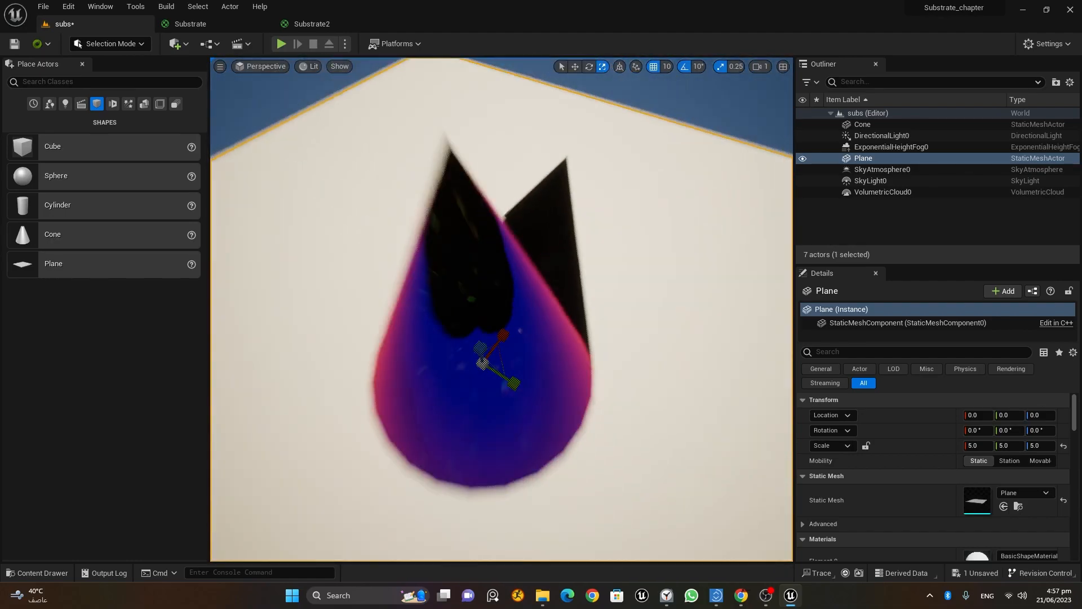
{"action": "left_click_drag", "start_coordinate": [681, 376], "coordinate": [761, 307], "text": "alt"}
{"action": "scroll", "coordinate": [608, 450], "scroll_direction": "up", "scroll_amount": 5}
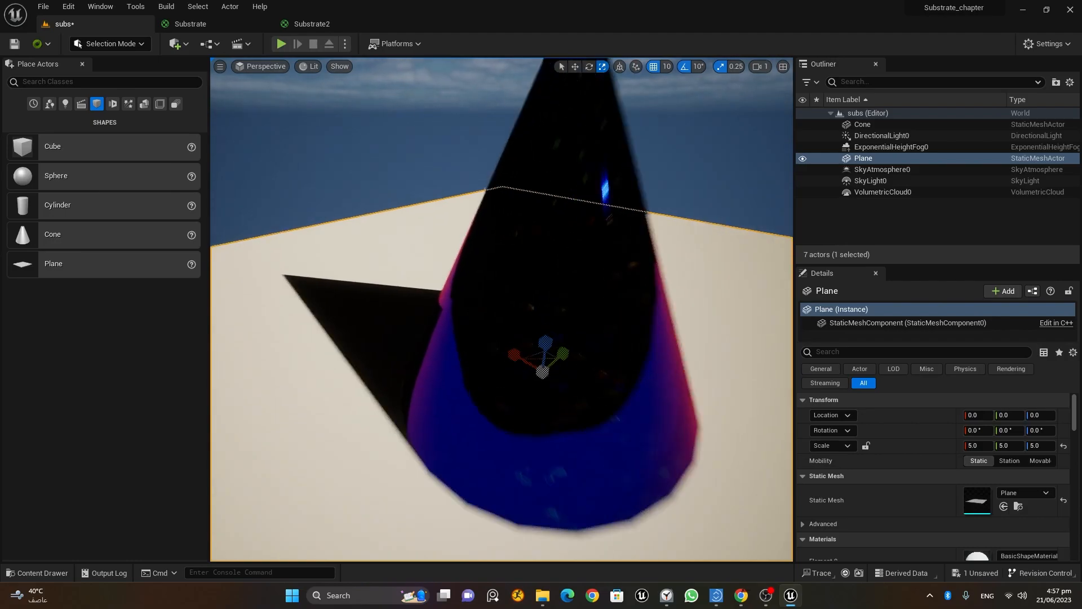
{"action": "scroll", "coordinate": [609, 449], "scroll_direction": "down", "scroll_amount": 4}
{"action": "left_click_drag", "start_coordinate": [609, 450], "coordinate": [468, 384], "text": "alt"}
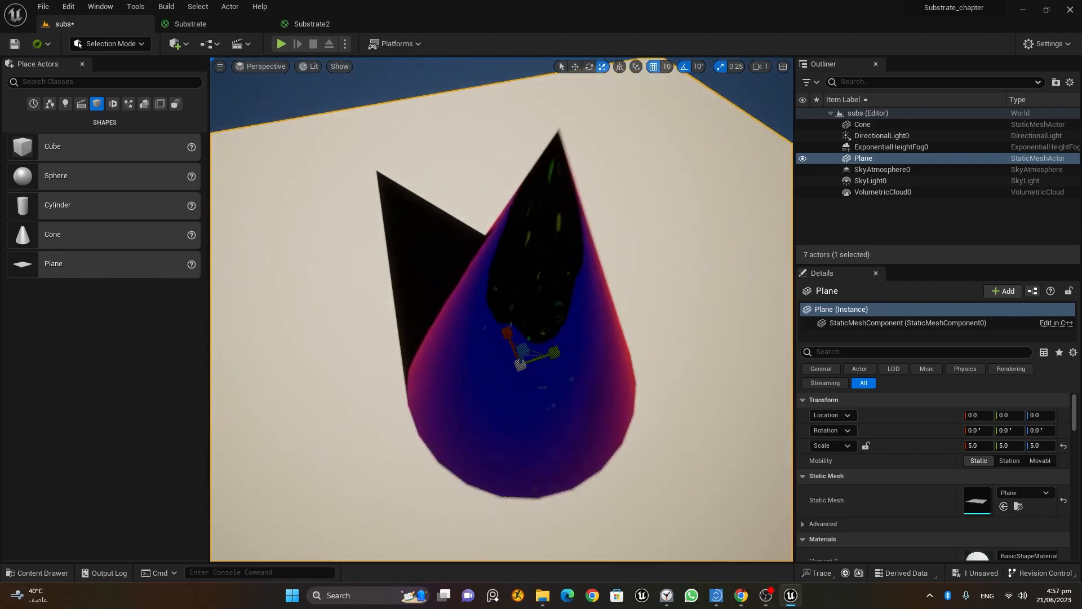
{"action": "left_click_drag", "start_coordinate": [573, 464], "coordinate": [395, 395], "text": "alt"}
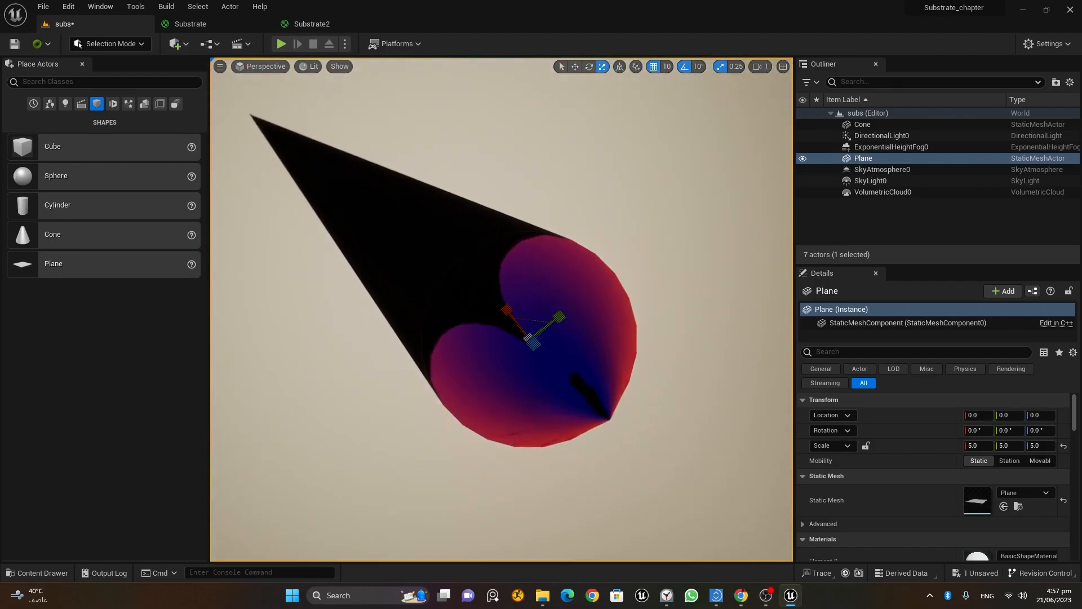
{"action": "left_click_drag", "start_coordinate": [626, 449], "coordinate": [622, 352], "text": "alt"}
{"action": "scroll", "coordinate": [626, 450], "scroll_direction": "down", "scroll_amount": 3}
{"action": "left_click_drag", "start_coordinate": [626, 449], "coordinate": [682, 436], "text": "alt"}
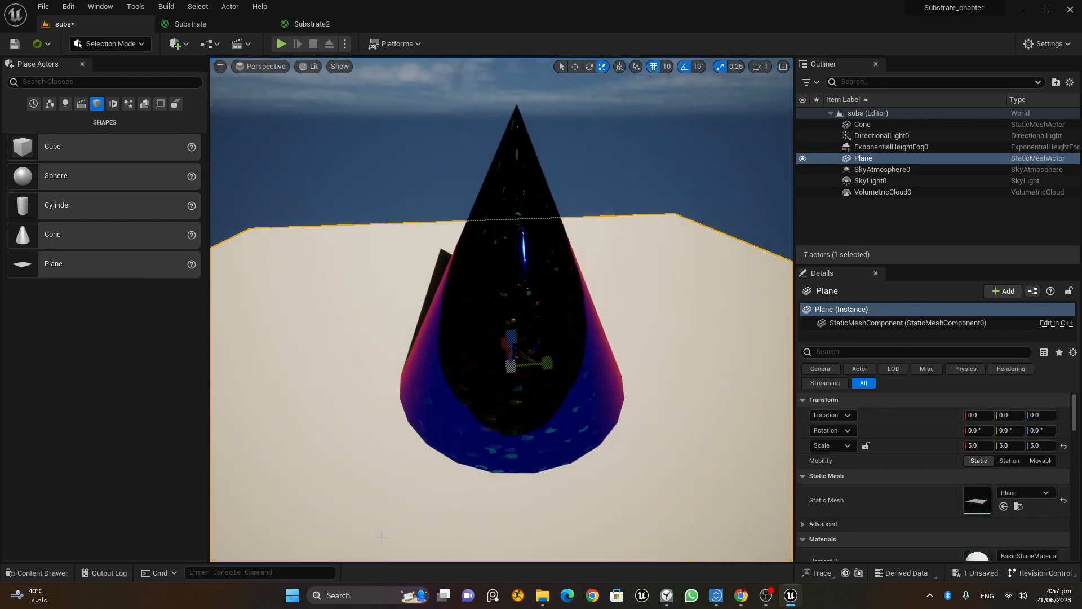
Apply the Substrate2 material from the Materials folder to the cone, replacing the coated material.
{"action": "left_click", "coordinate": [35, 573]}
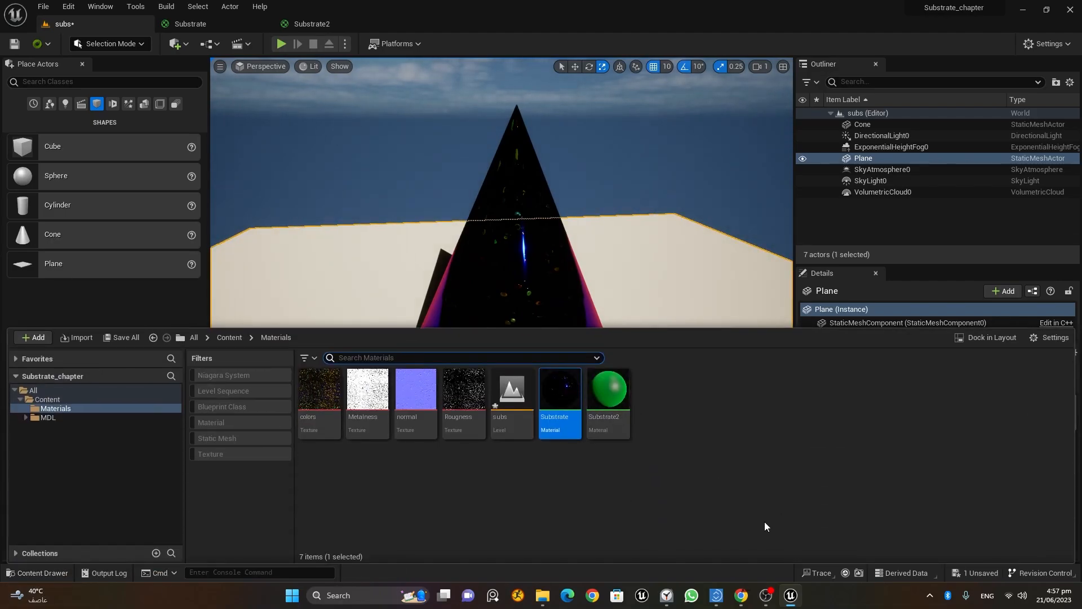
{"action": "left_click_drag", "start_coordinate": [609, 395], "coordinate": [530, 299]}
{"action": "left_click_drag", "start_coordinate": [225, 243], "coordinate": [296, 241], "text": "alt"}
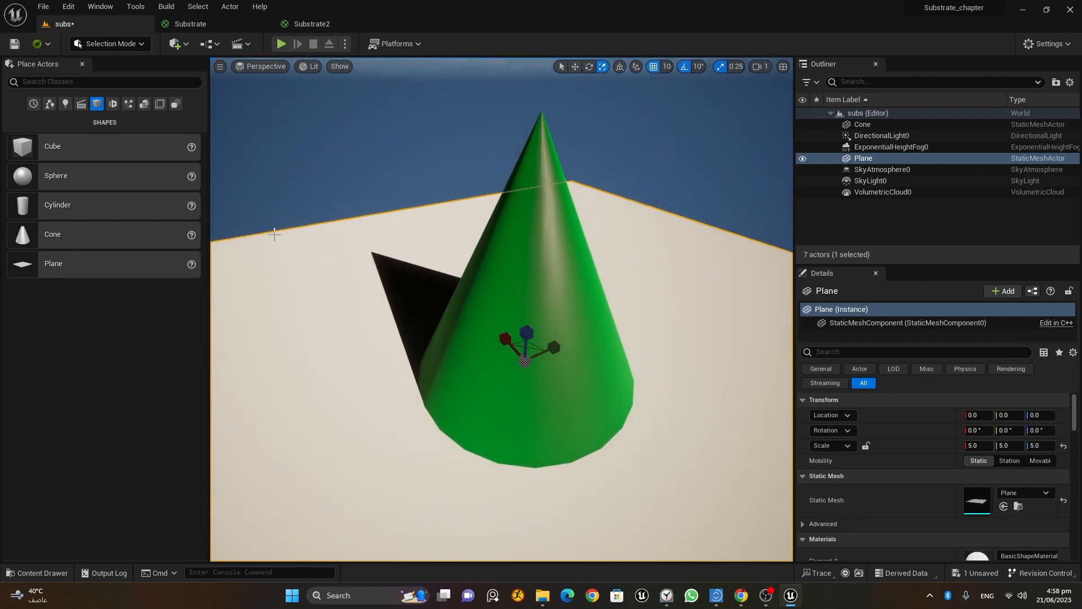
In the Substrate2 material, connect the 0.8 constant to the Slab BSDF's Roughness input as well and save the material.
{"action": "left_click", "coordinate": [310, 26]}
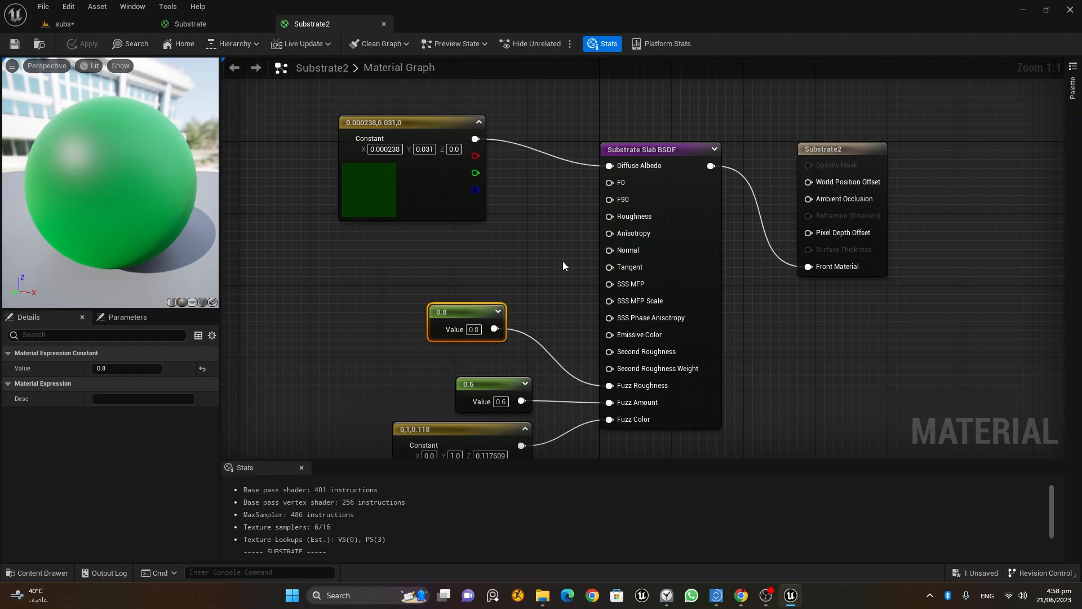
{"action": "left_click_drag", "start_coordinate": [496, 329], "coordinate": [610, 216]}
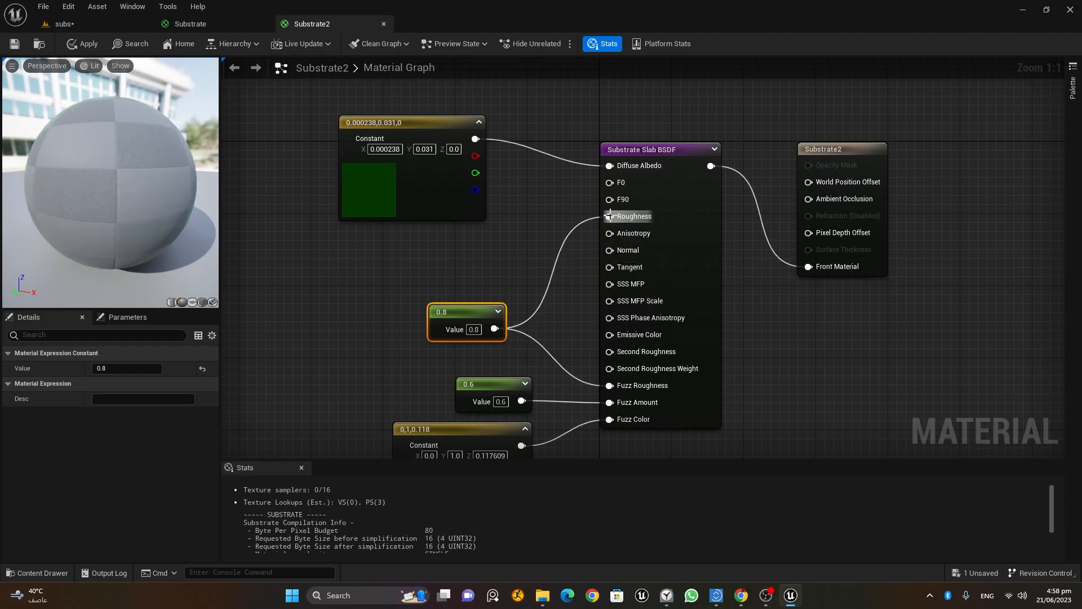
{"action": "left_click", "coordinate": [21, 48]}
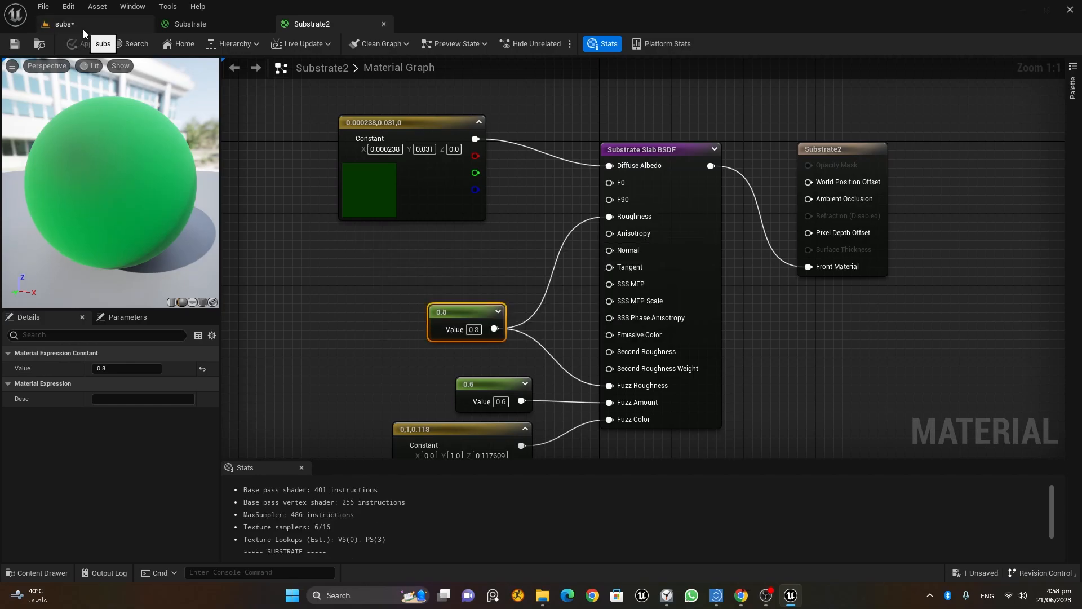
Return to the subs level and examine the rougher green material on the cone from different angles and distances.
{"action": "left_click", "coordinate": [83, 29]}
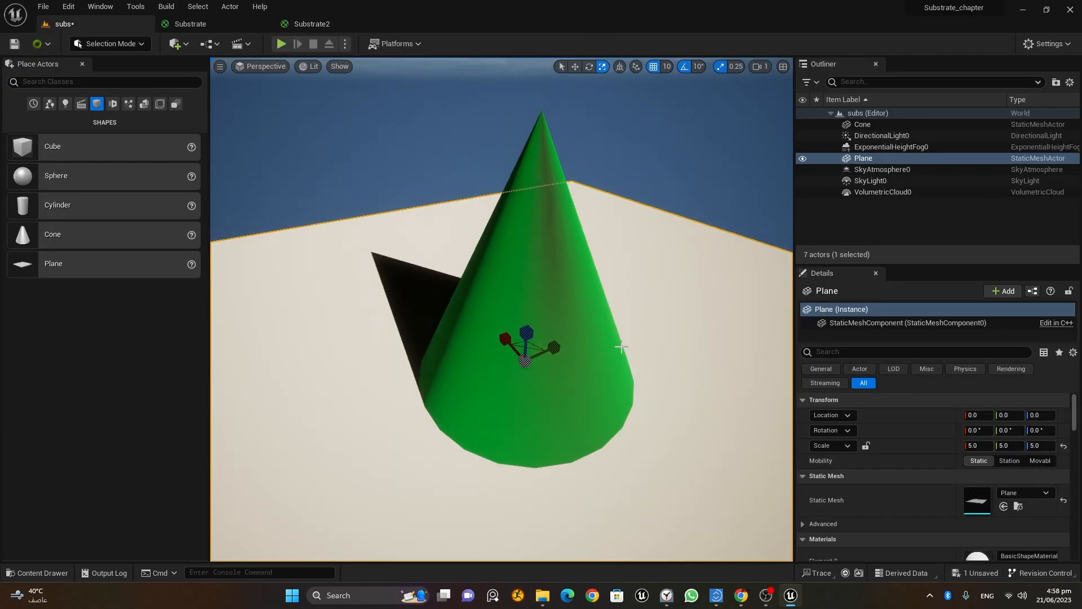
{"action": "left_click_drag", "start_coordinate": [501, 308], "coordinate": [569, 315], "text": "alt"}
{"action": "scroll", "coordinate": [649, 332], "scroll_direction": "up", "scroll_amount": 1}
{"action": "left_click_drag", "start_coordinate": [649, 332], "coordinate": [732, 361], "text": "alt"}
{"action": "scroll", "coordinate": [648, 338], "scroll_direction": "down", "scroll_amount": 2}
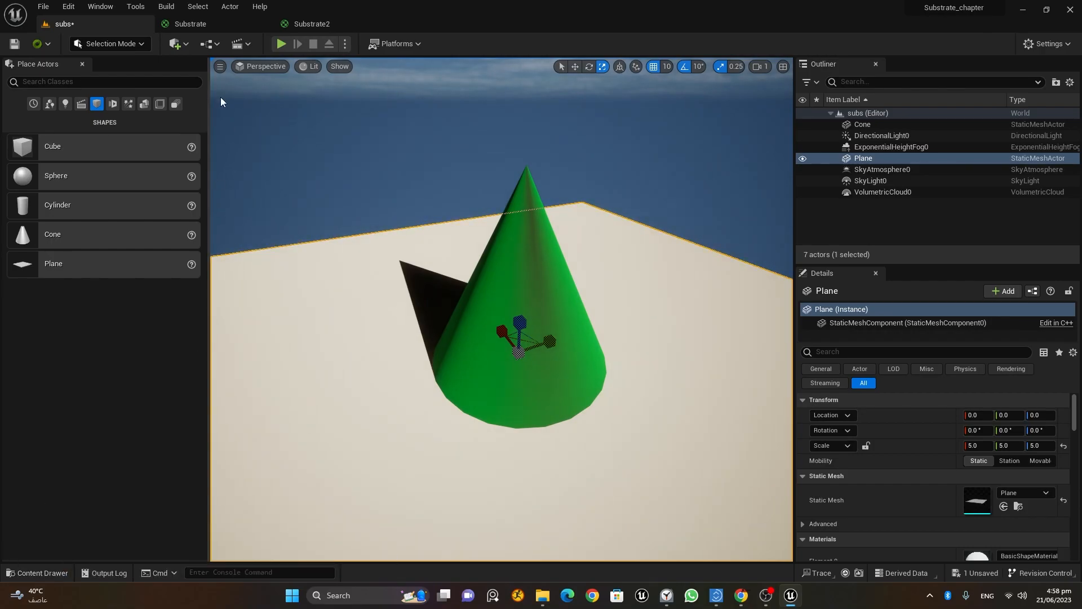
Open the Substrate material's graph and review its layered node network and preview sphere.
{"action": "left_click", "coordinate": [208, 24]}
{"action": "scroll", "coordinate": [659, 164], "scroll_direction": "up", "scroll_amount": 2}
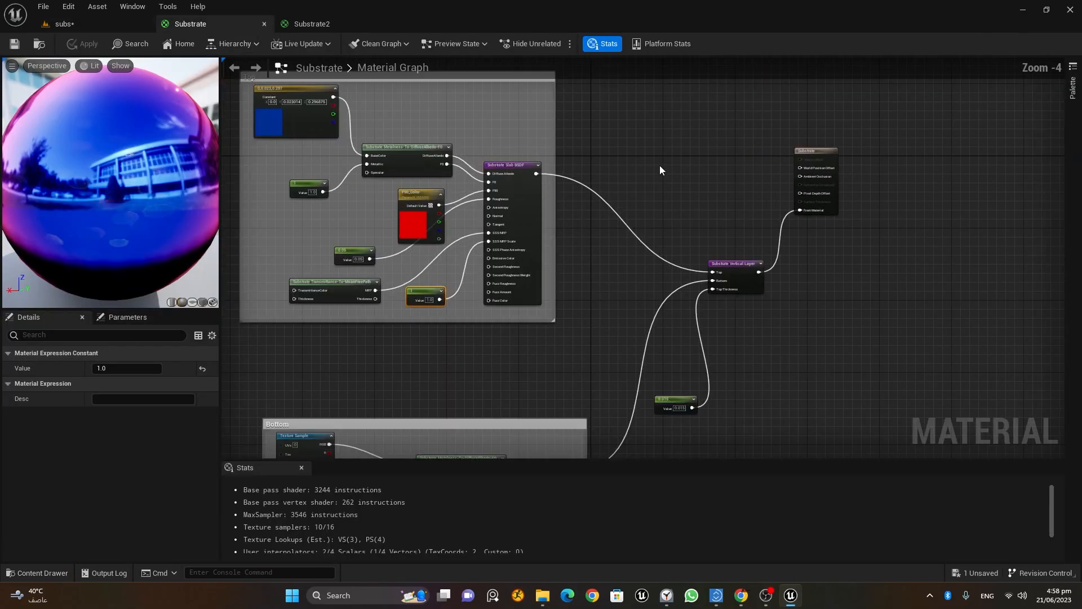
{"action": "scroll", "coordinate": [132, 194], "scroll_direction": "down", "scroll_amount": 3}
{"action": "scroll", "coordinate": [132, 194], "scroll_direction": "up", "scroll_amount": 6}
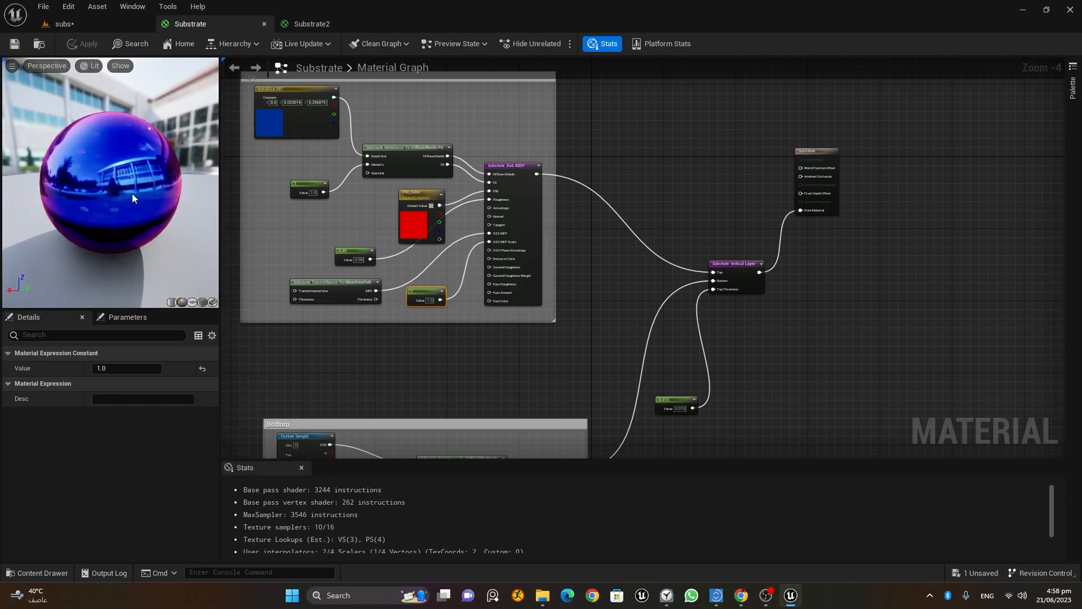
{"action": "scroll", "coordinate": [130, 208], "scroll_direction": "down", "scroll_amount": 5}
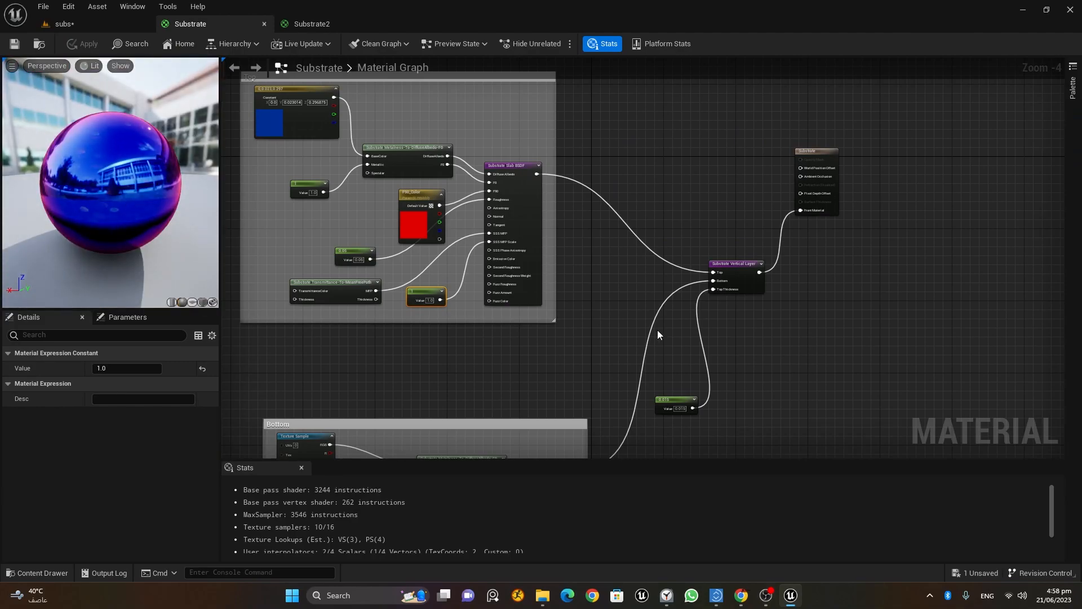